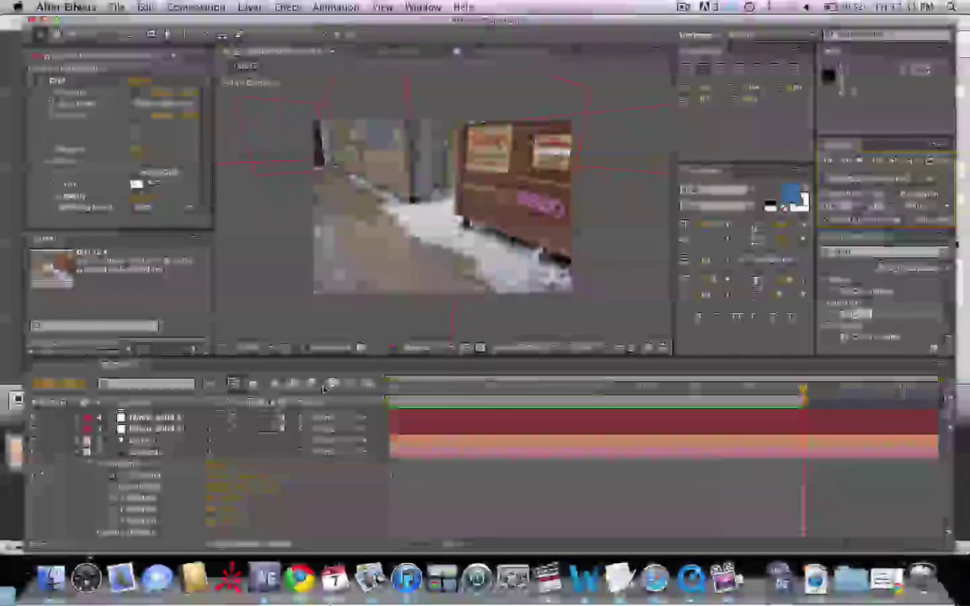
Add 00141.JPG from the Project panel as the top layer, above the White Solids.
{"action": "left_click_drag", "start_coordinate": [178, 364], "coordinate": [178, 390]}
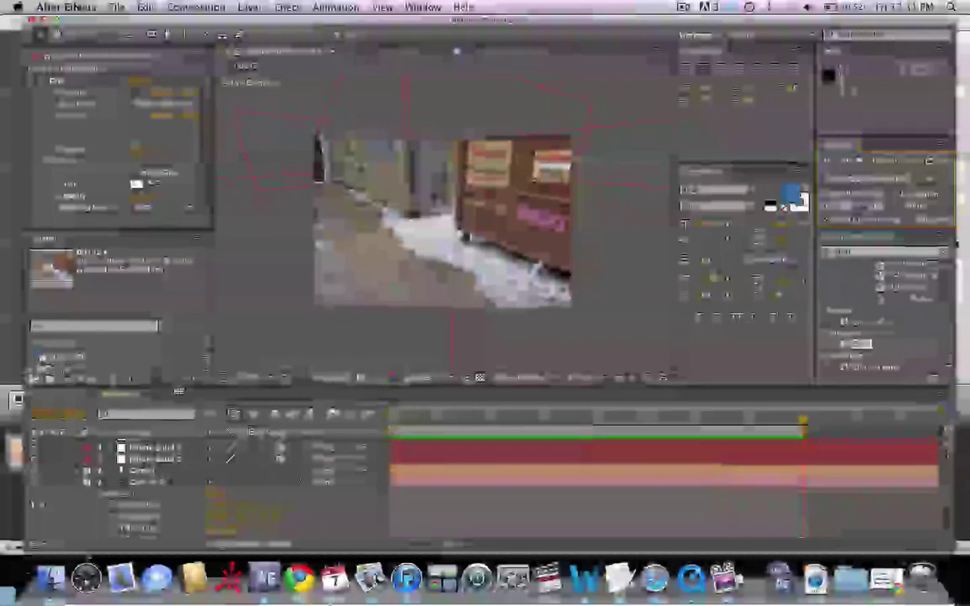
{"action": "left_click", "coordinate": [127, 356]}
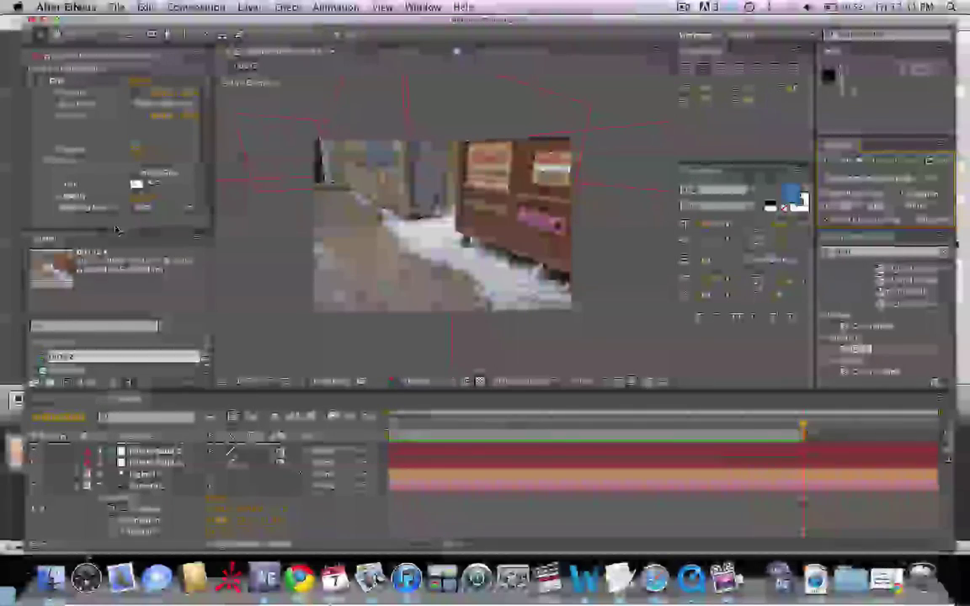
{"action": "left_click_drag", "start_coordinate": [117, 230], "coordinate": [114, 178]}
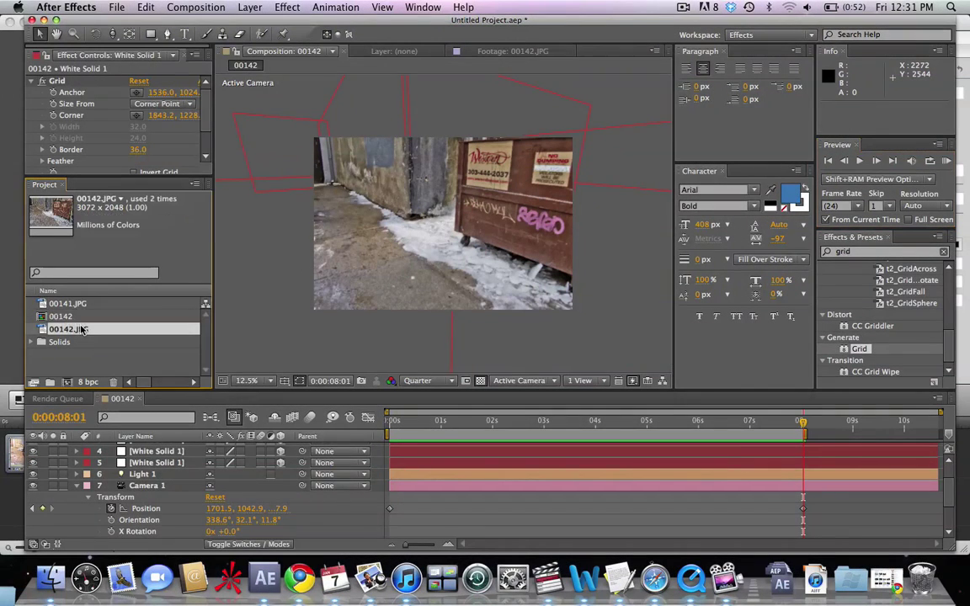
{"action": "left_click", "coordinate": [82, 304]}
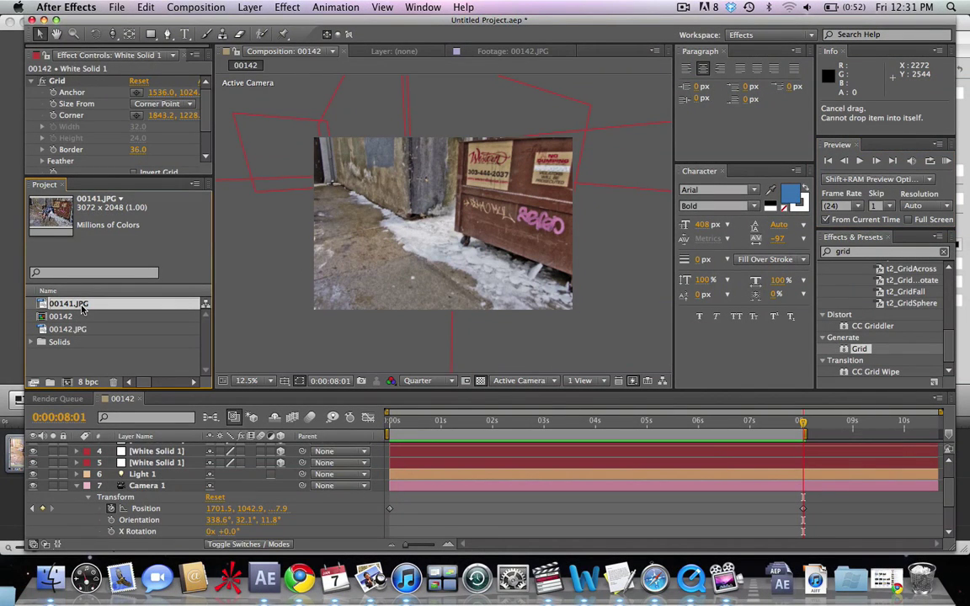
{"action": "scroll", "coordinate": [187, 505], "scroll_direction": "up", "scroll_amount": 3}
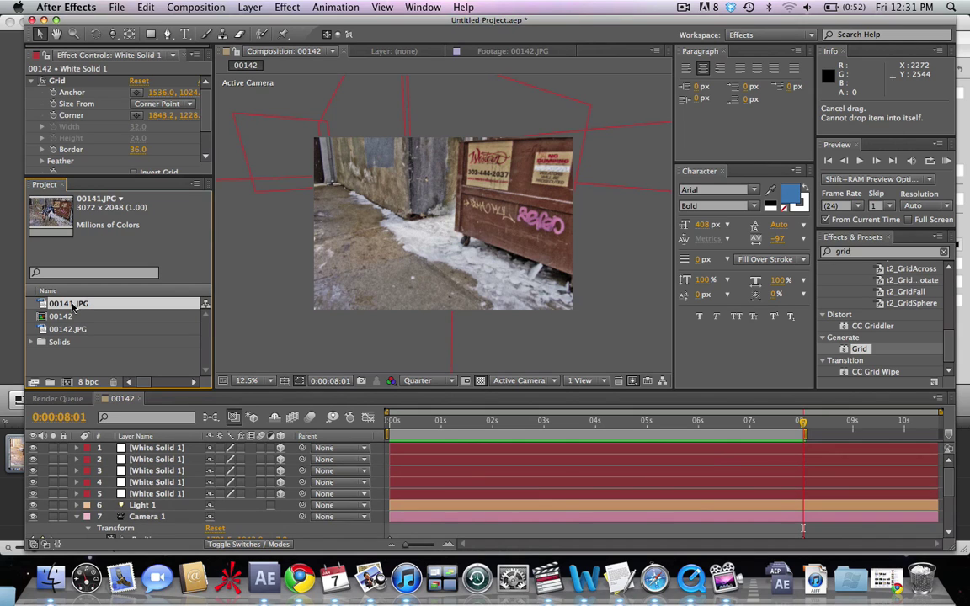
{"action": "left_click_drag", "start_coordinate": [72, 306], "coordinate": [128, 449]}
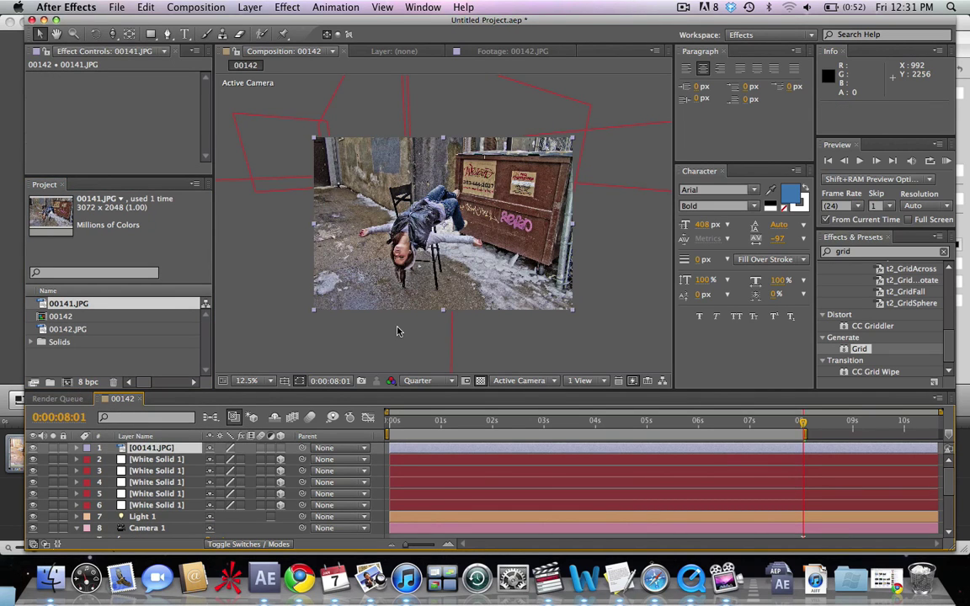
Zoom the composition view to 50% and set preview Resolution to Full.
{"action": "key", "text": "period"}
{"action": "key", "text": "period"}
{"action": "key", "text": "period"}
{"action": "key", "text": "period"}
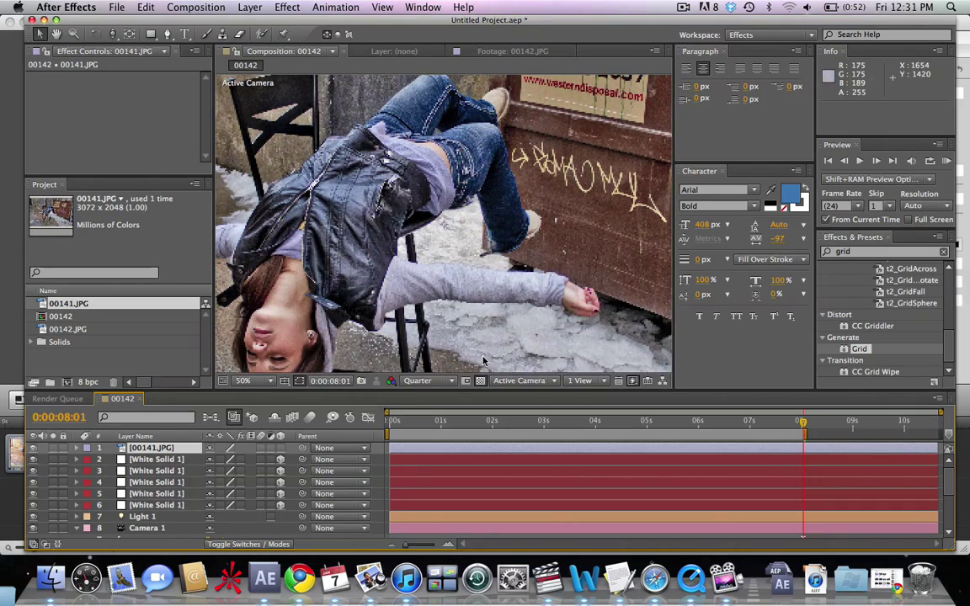
{"action": "left_click", "coordinate": [418, 381]}
{"action": "left_click", "coordinate": [394, 355]}
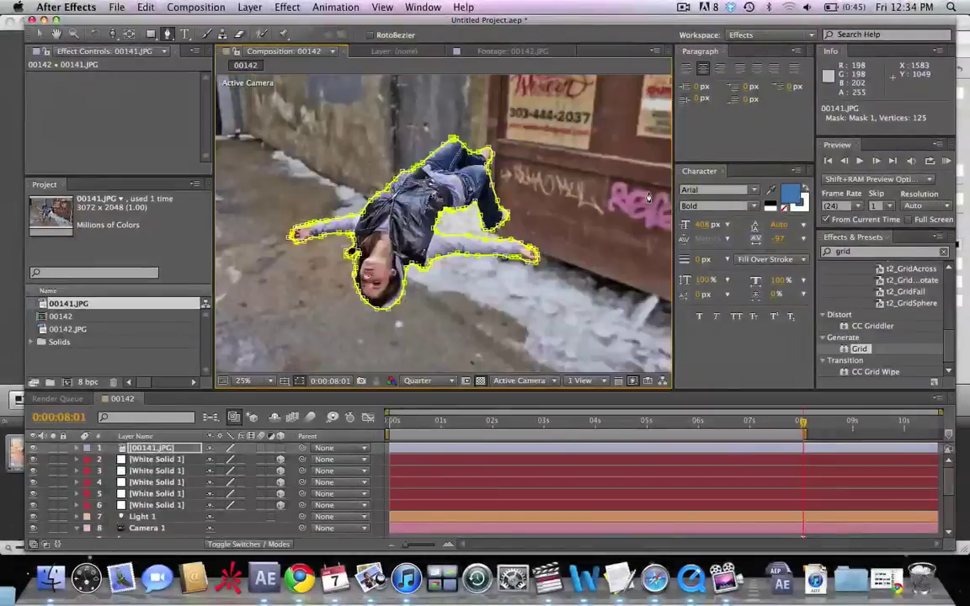
Set Mask Feather of Mask 1 on the 00141.JPG layer to 8 pixels.
{"action": "left_click", "coordinate": [71, 447]}
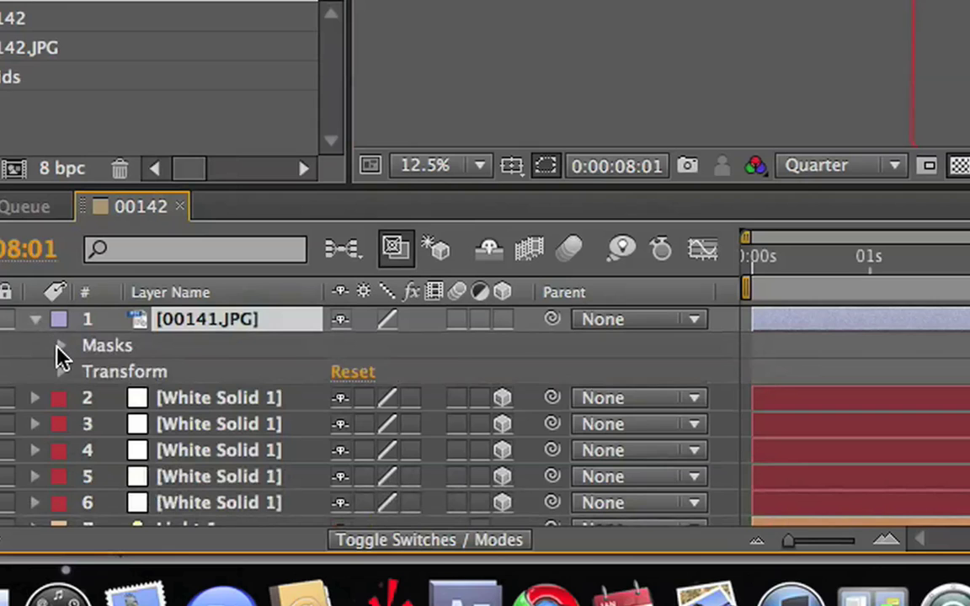
{"action": "left_click", "coordinate": [60, 346]}
{"action": "left_click", "coordinate": [88, 372]}
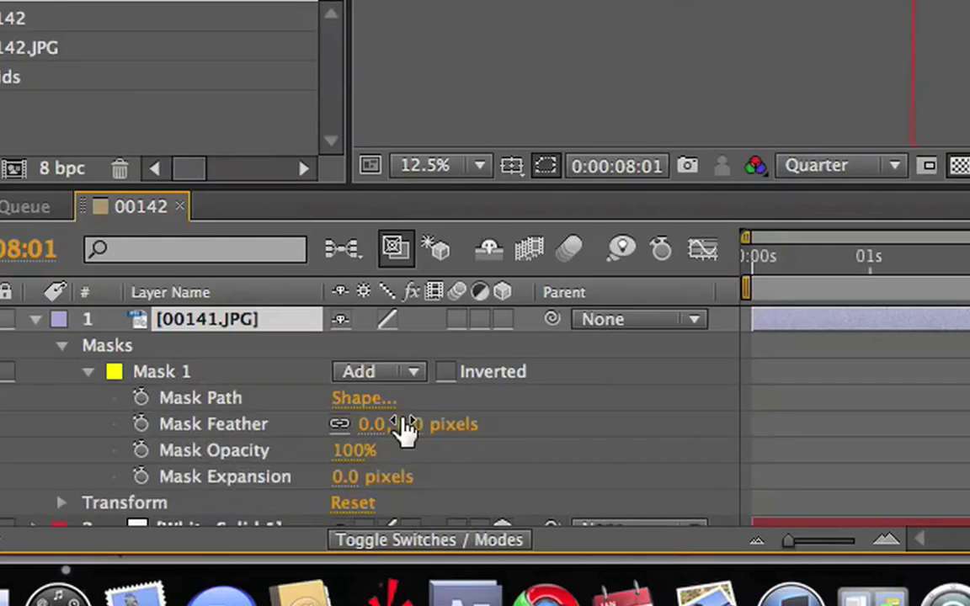
{"action": "left_click", "coordinate": [378, 426]}
{"action": "type", "text": "8"}
{"action": "key", "text": "Return"}
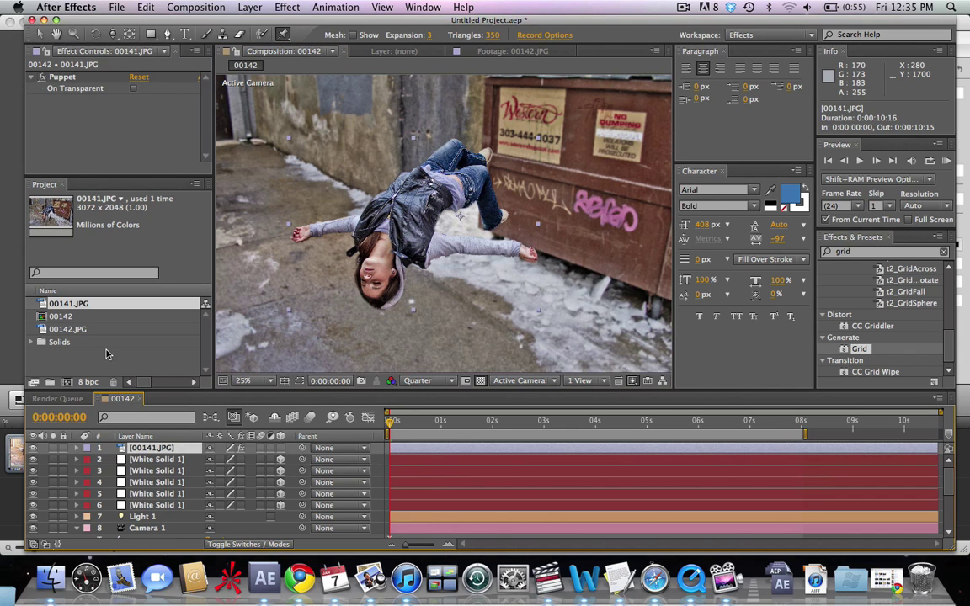
Import MVI_1635.MOV via File > Import > File, accepting the Interpret Footage dialog.
{"action": "left_click", "coordinate": [116, 7]}
{"action": "mouse_move", "coordinate": [210, 207]}
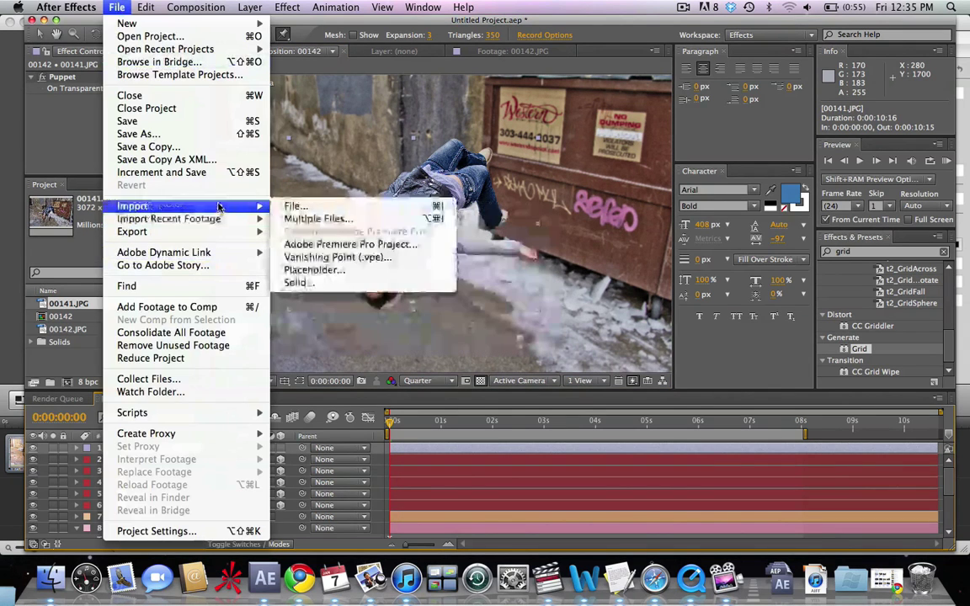
{"action": "left_click", "coordinate": [280, 207]}
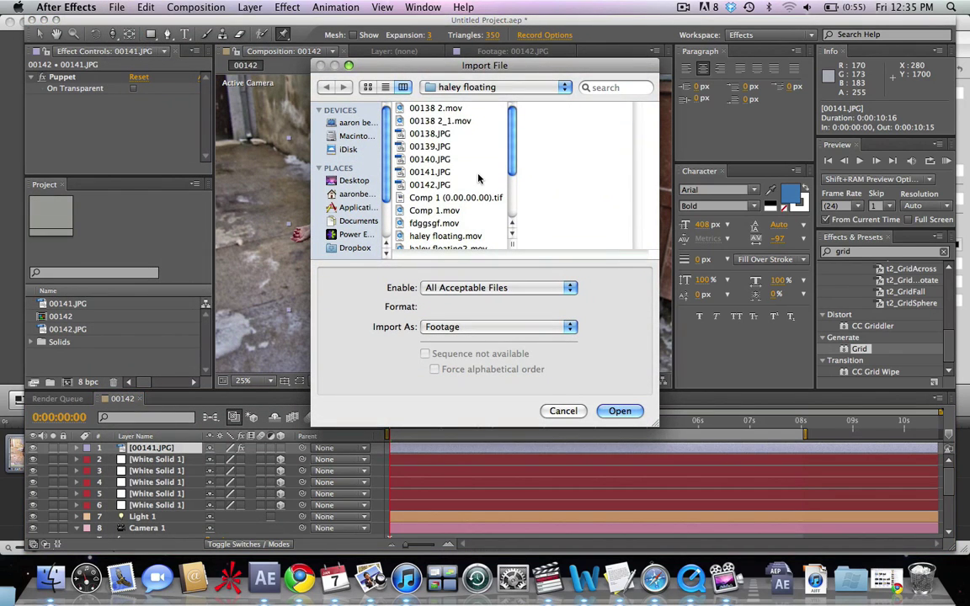
{"action": "scroll", "coordinate": [478, 176], "scroll_direction": "down", "scroll_amount": 3}
{"action": "left_click", "coordinate": [462, 213]}
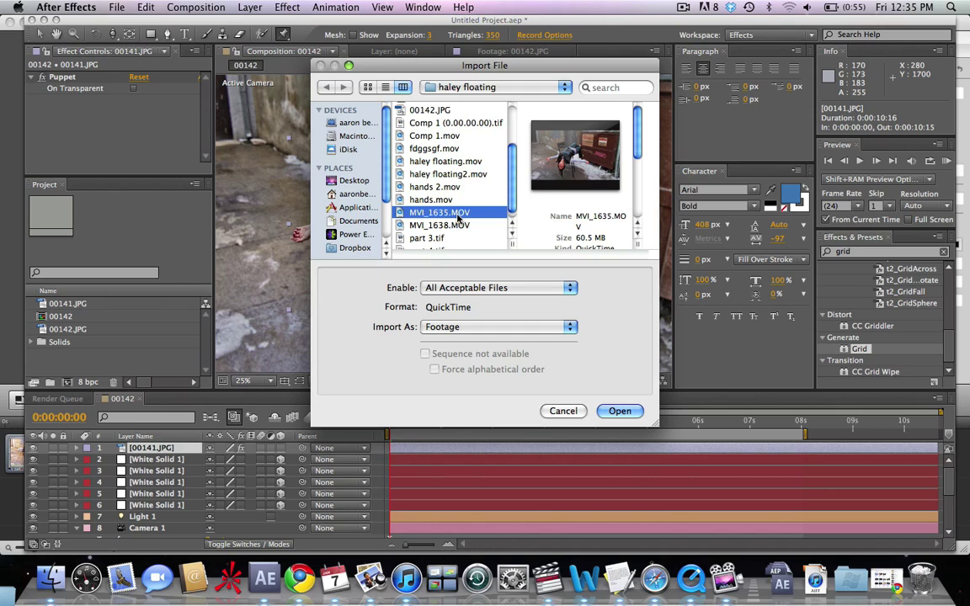
{"action": "double_click", "coordinate": [460, 214]}
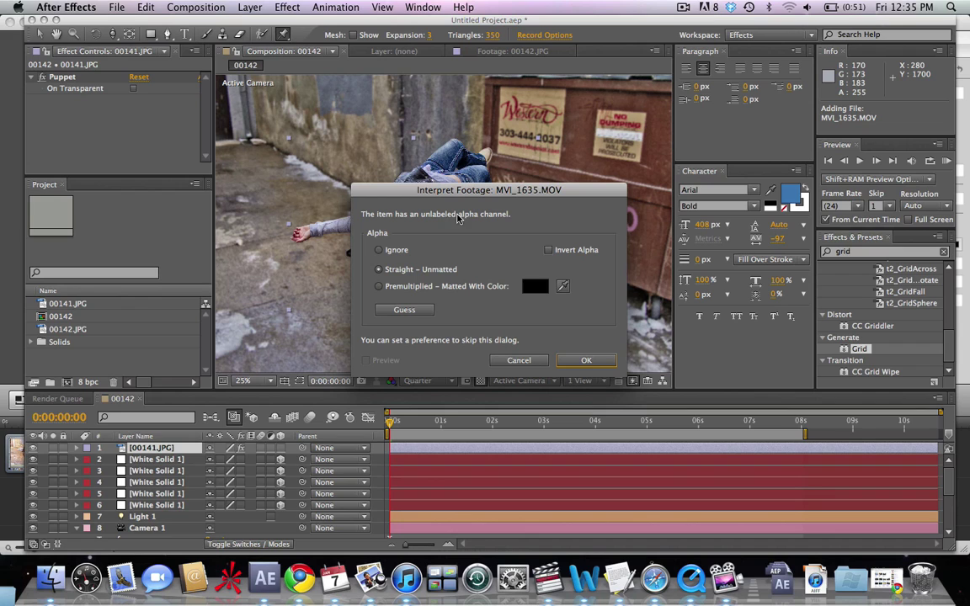
{"action": "left_click", "coordinate": [584, 361]}
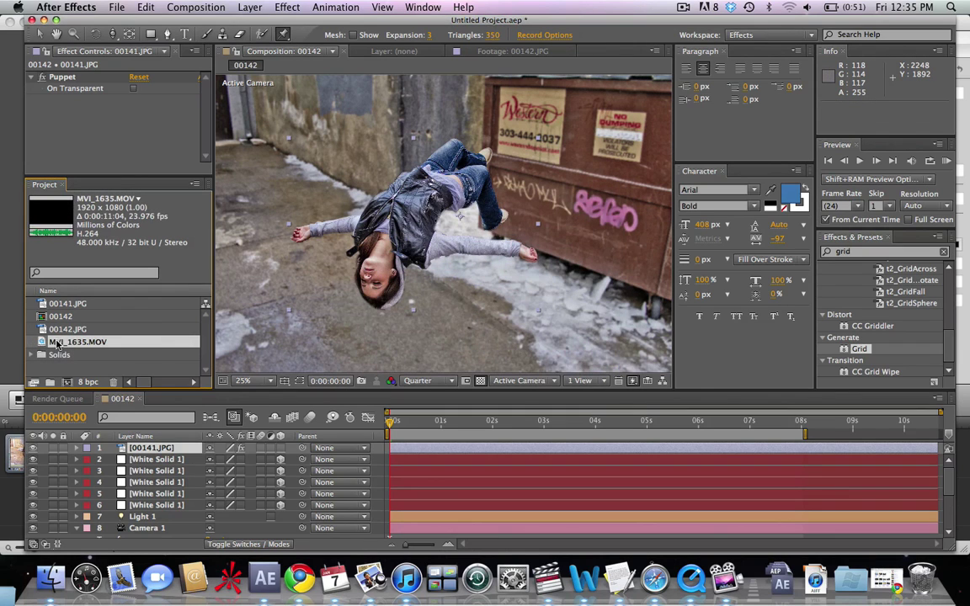
Play a preview of MVI_1635.MOV in its footage viewer.
{"action": "double_click", "coordinate": [59, 341]}
{"action": "left_click", "coordinate": [860, 161]}
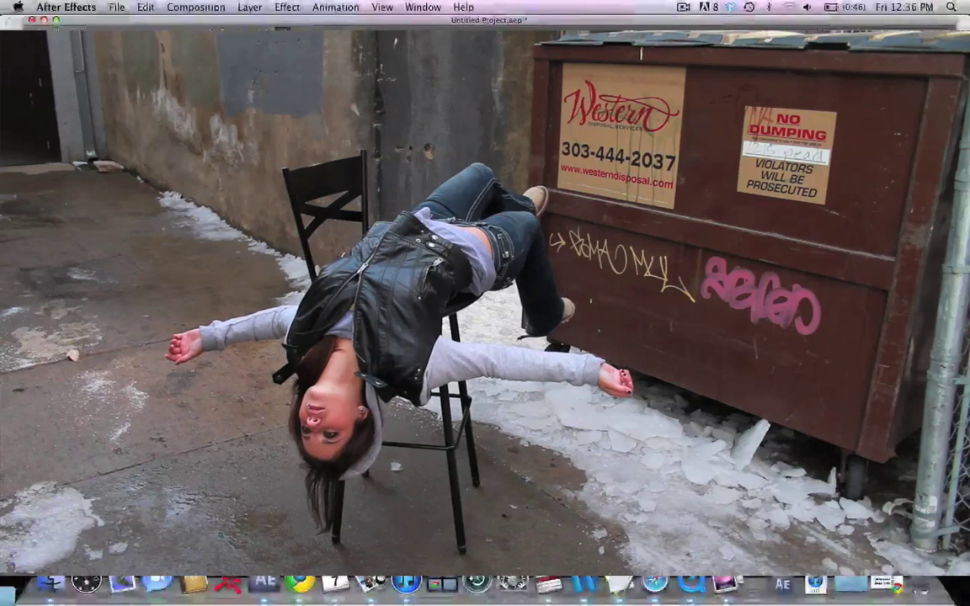
{"action": "key", "text": "space"}
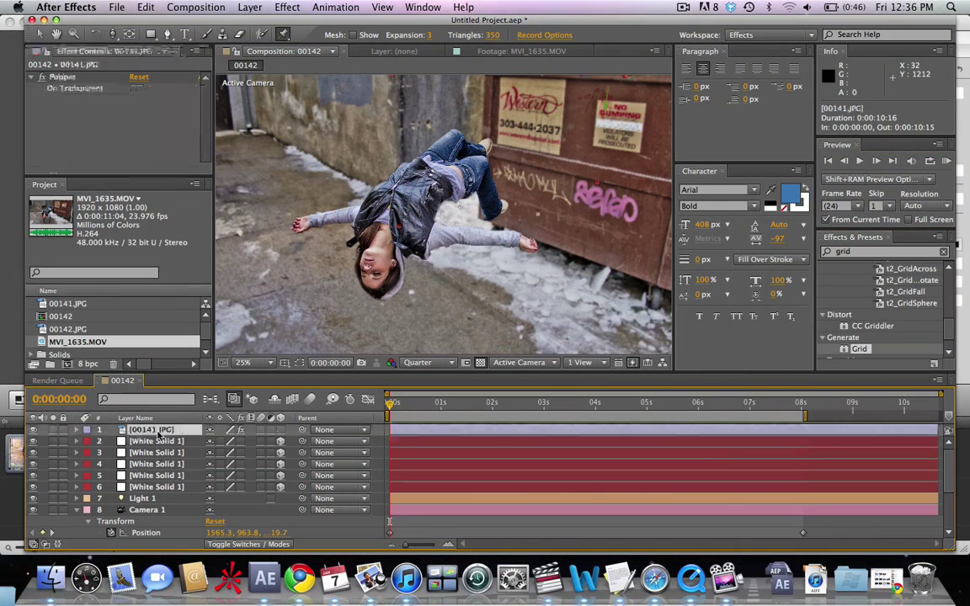
Pre-compose the 00141.JPG layer into a new composition named 00141.JPG Comp 1.
{"action": "left_click", "coordinate": [151, 430]}
{"action": "left_click", "coordinate": [249, 7]}
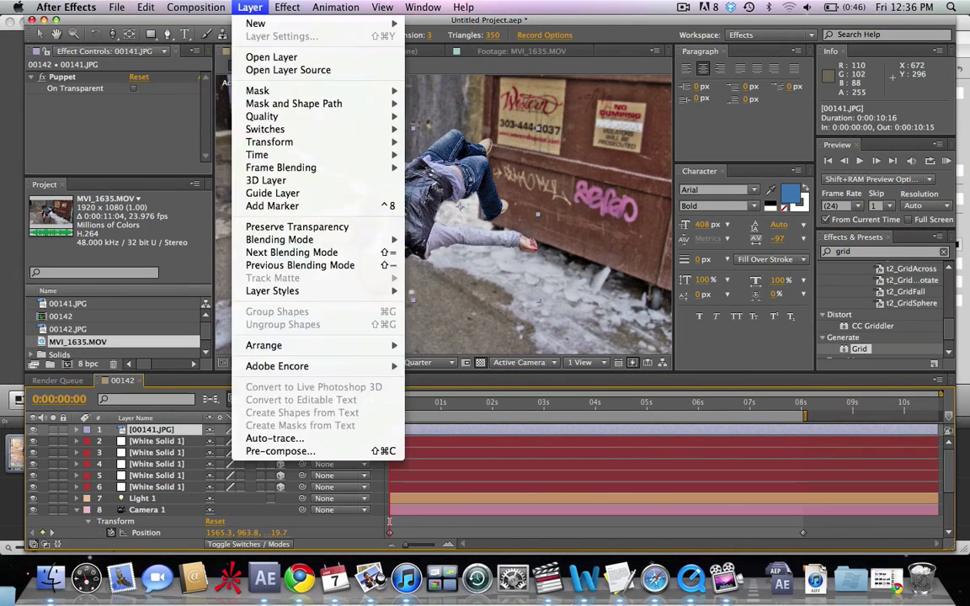
{"action": "left_click", "coordinate": [287, 452]}
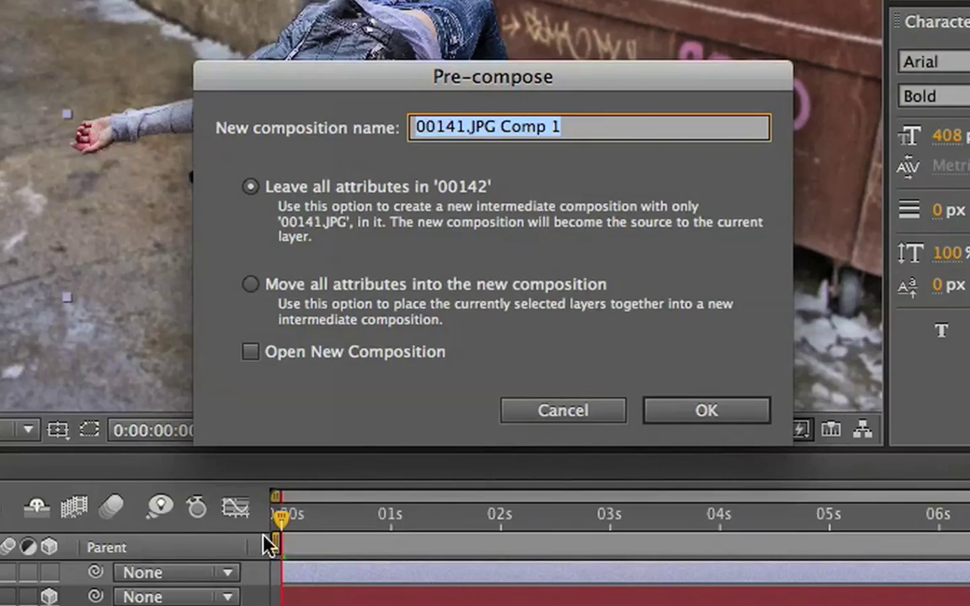
{"action": "left_click", "coordinate": [704, 421]}
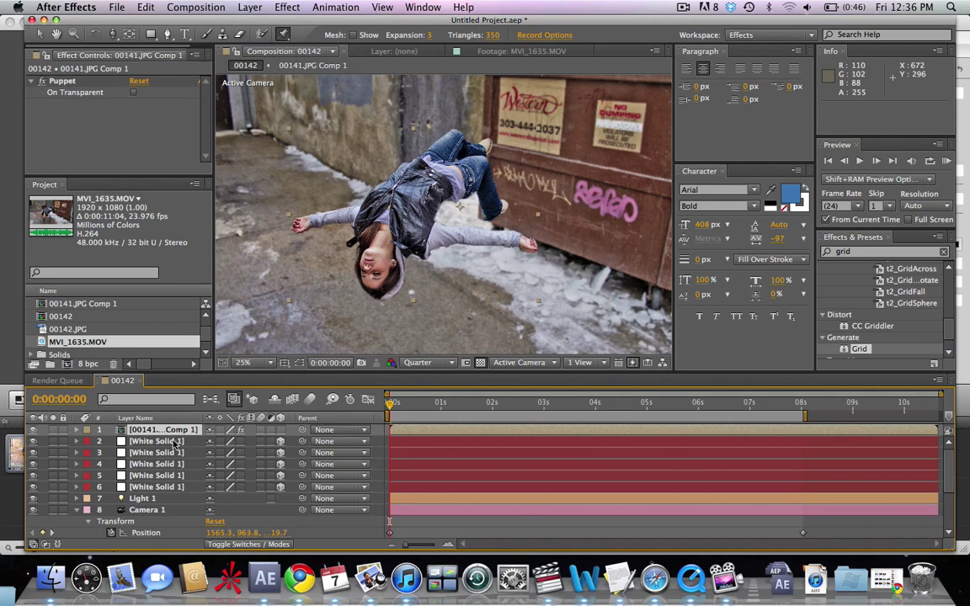
Open 00141.JPG Comp 1 from its layer in the timeline.
{"action": "left_click", "coordinate": [175, 444]}
{"action": "left_click", "coordinate": [175, 432]}
{"action": "double_click", "coordinate": [173, 431]}
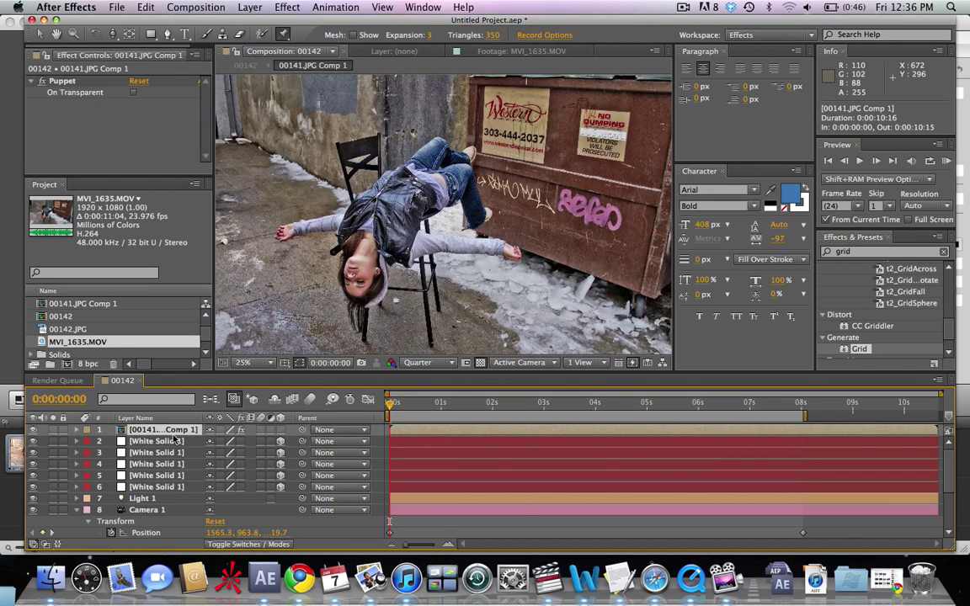
Place MVI_1635.MOV above the photo and scale it to about 161% to fill the frame.
{"action": "left_click_drag", "start_coordinate": [84, 341], "coordinate": [151, 433]}
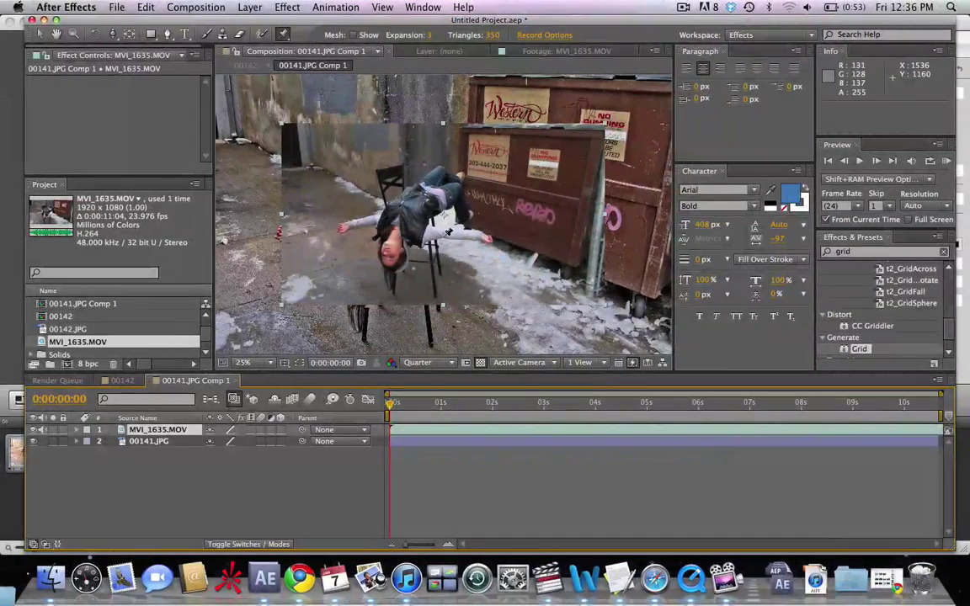
{"action": "key", "text": "comma"}
{"action": "key", "text": "v"}
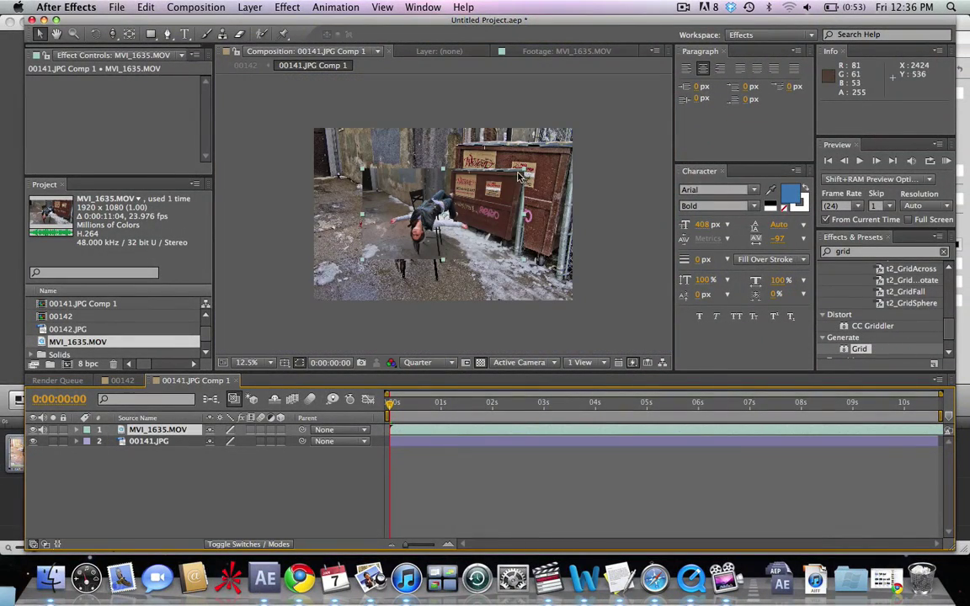
{"action": "left_click_drag", "start_coordinate": [471, 154], "coordinate": [575, 147]}
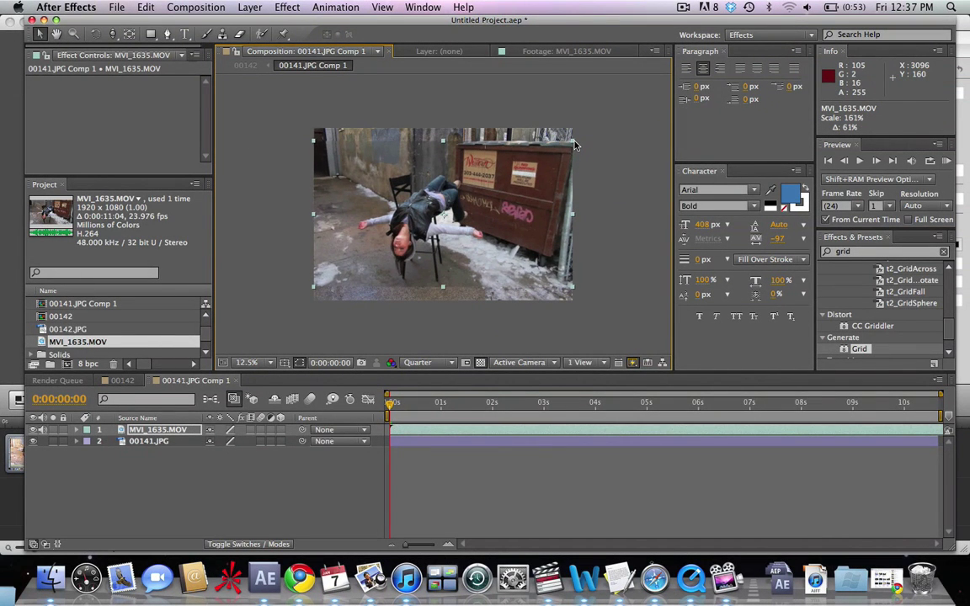
{"action": "left_click", "coordinate": [594, 184]}
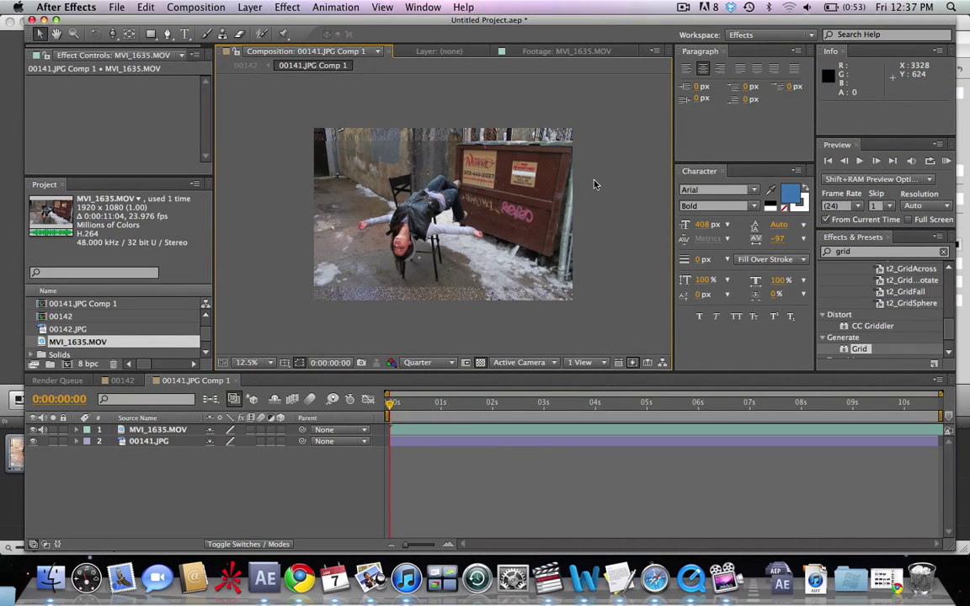
{"action": "scroll", "coordinate": [214, 331], "scroll_direction": "up", "scroll_amount": 2}
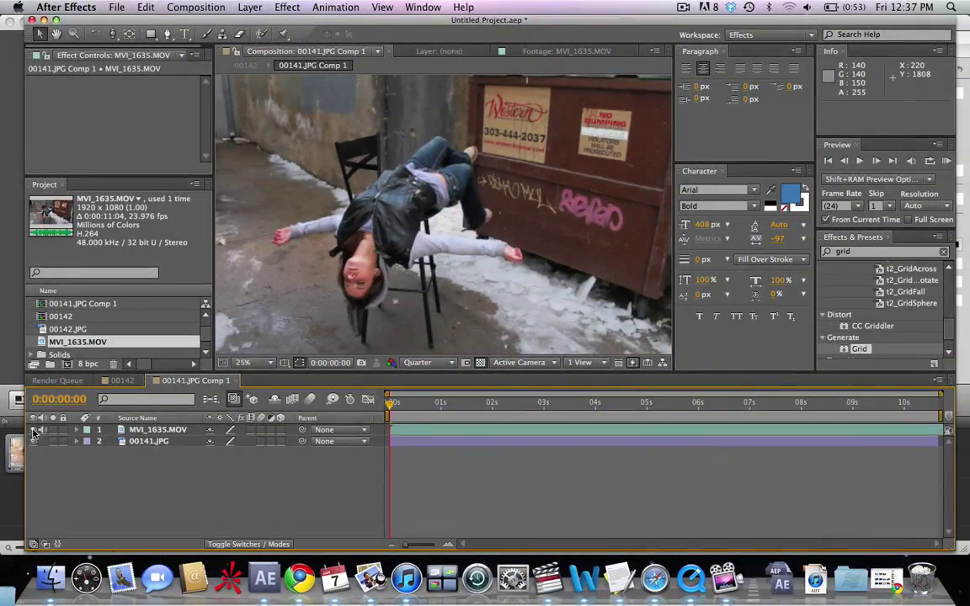
Draw a closed Pen-tool Bezier mask around the upside-down girl's face on MVI_1635.MOV.
{"action": "scroll", "coordinate": [320, 284], "scroll_direction": "up", "scroll_amount": 4}
{"action": "key", "text": "g"}
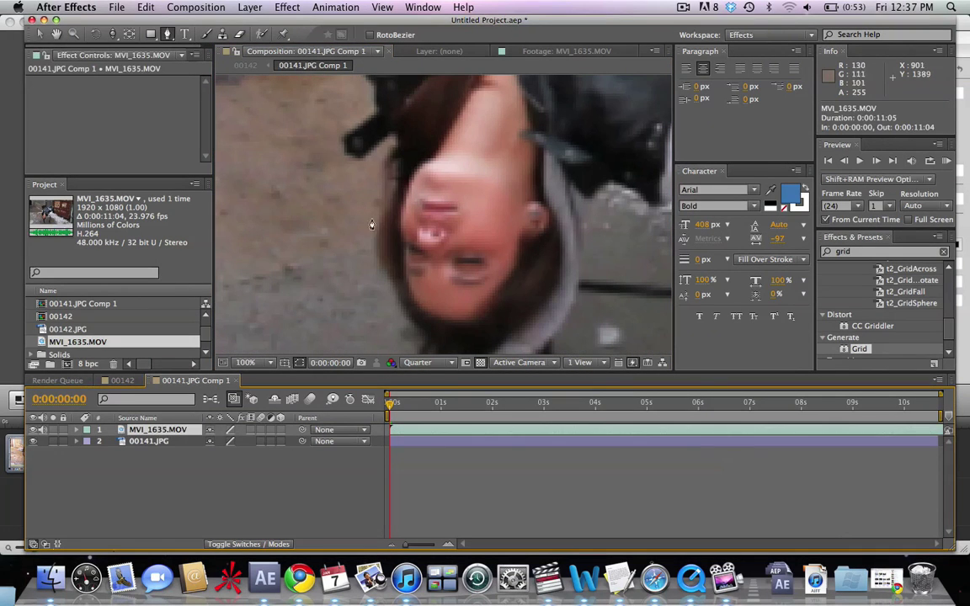
{"action": "left_click", "coordinate": [431, 148]}
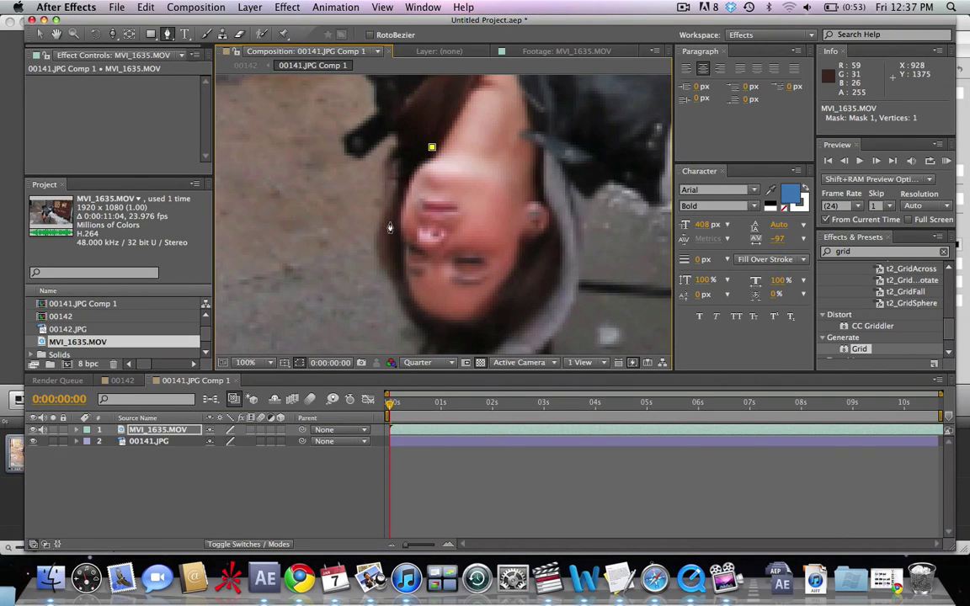
{"action": "left_click_drag", "start_coordinate": [391, 227], "coordinate": [415, 314]}
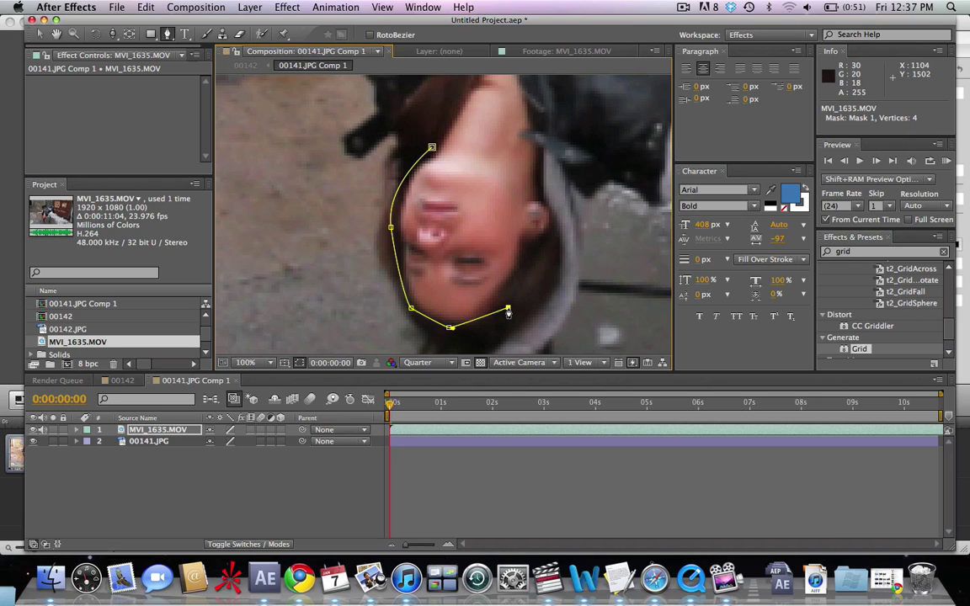
{"action": "left_click_drag", "start_coordinate": [508, 312], "coordinate": [523, 296]}
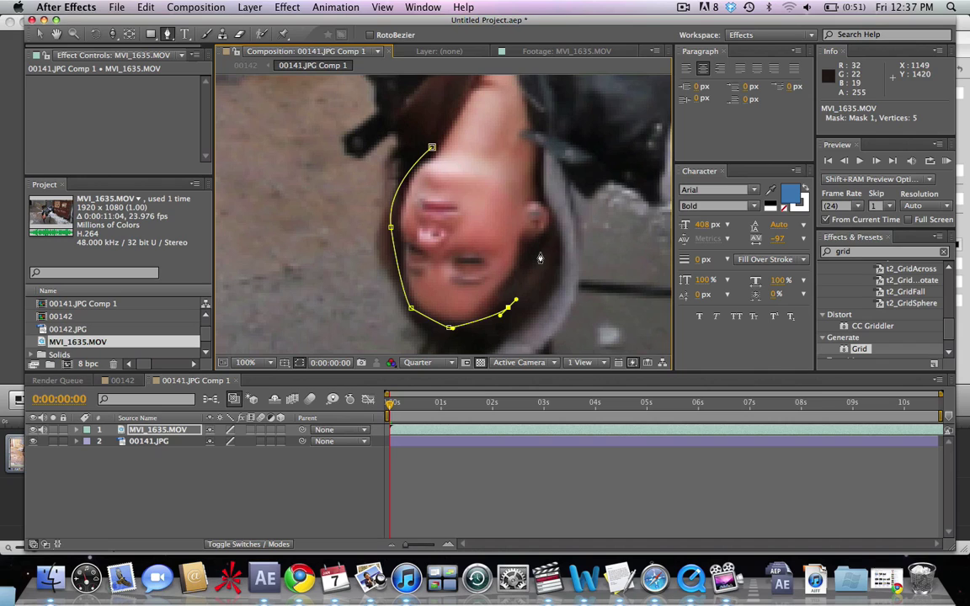
{"action": "left_click_drag", "start_coordinate": [548, 253], "coordinate": [555, 235]}
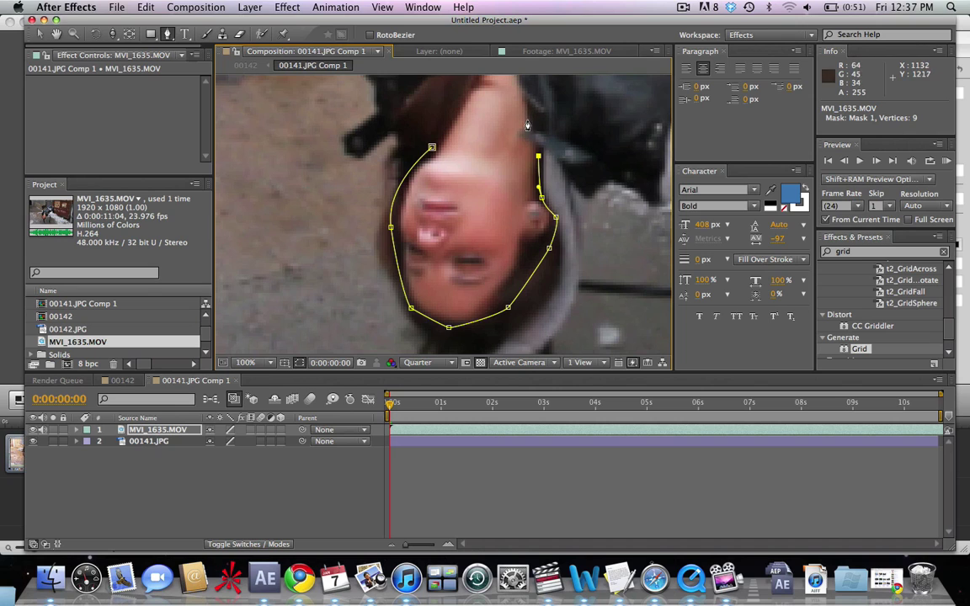
{"action": "left_click", "coordinate": [521, 143]}
{"action": "left_click", "coordinate": [513, 103]}
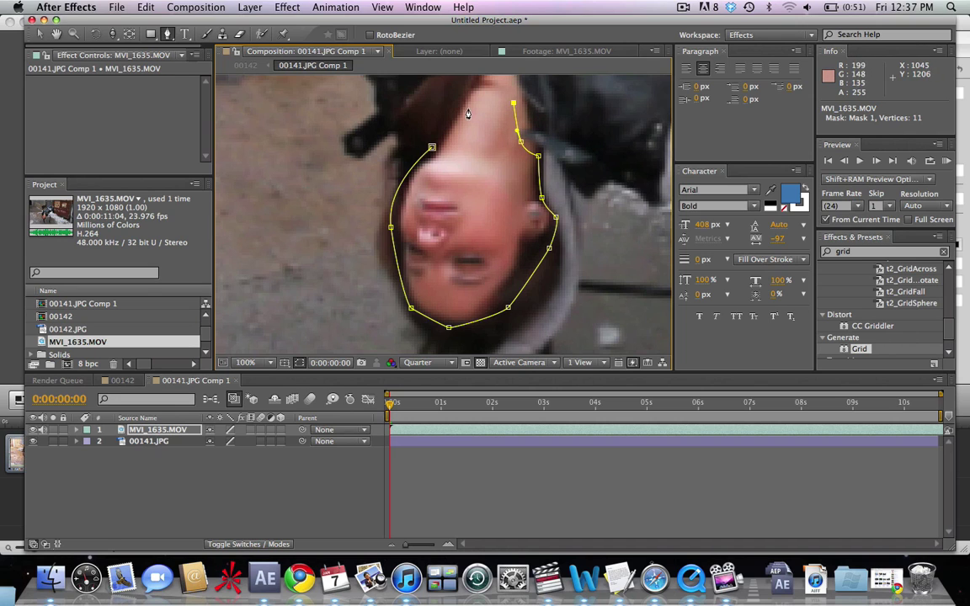
{"action": "left_click", "coordinate": [461, 109]}
{"action": "left_click", "coordinate": [431, 147]}
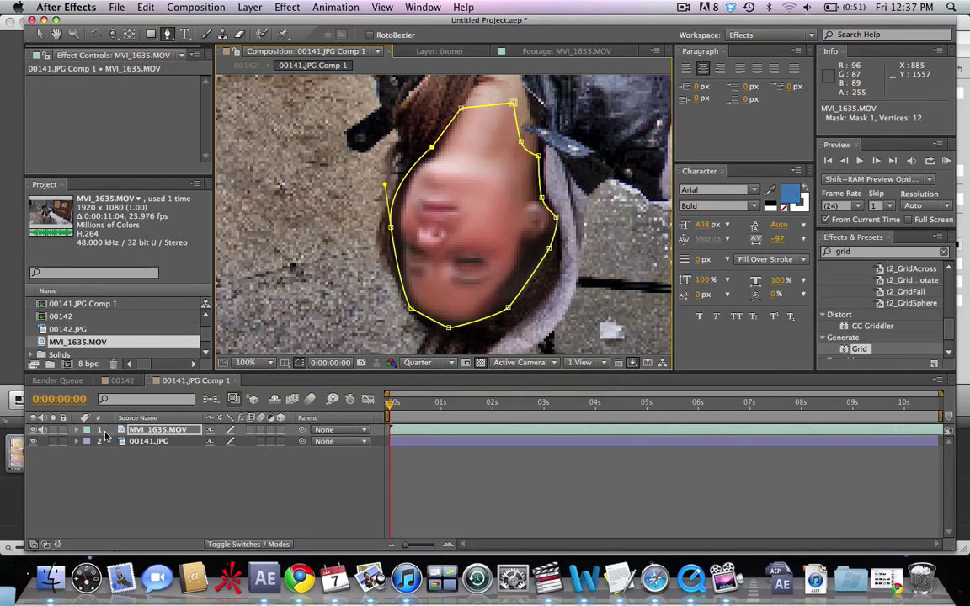
Set Mask Feather of the MVI_1635.MOV face mask to 4 pixels.
{"action": "left_click", "coordinate": [79, 430]}
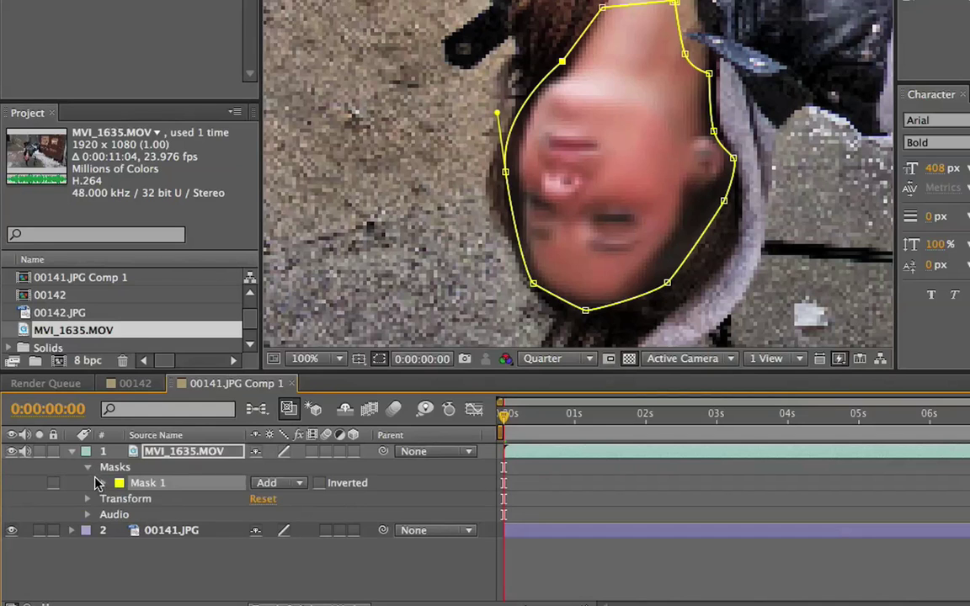
{"action": "left_click", "coordinate": [103, 484]}
{"action": "left_click", "coordinate": [274, 515]}
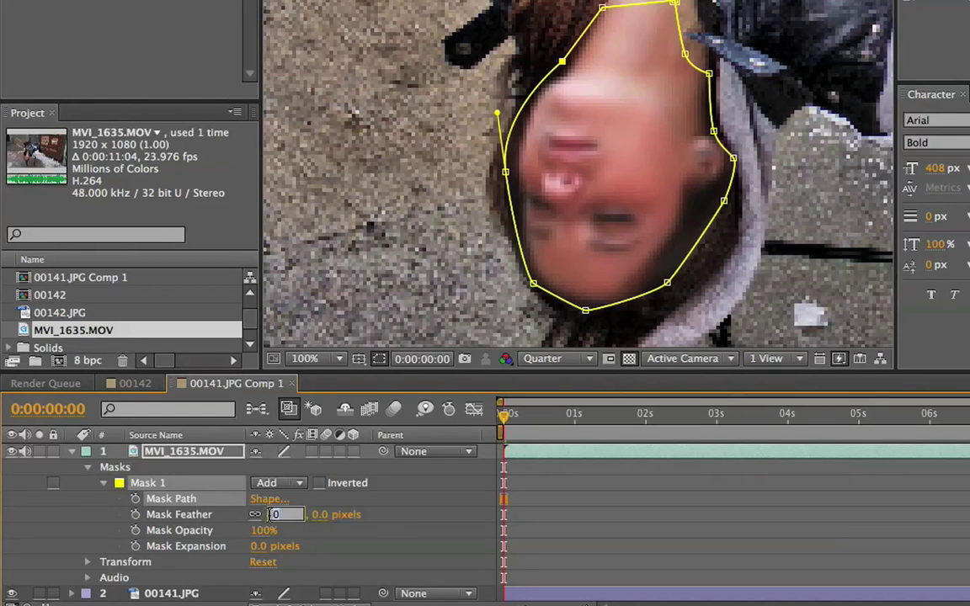
{"action": "key", "text": "Return"}
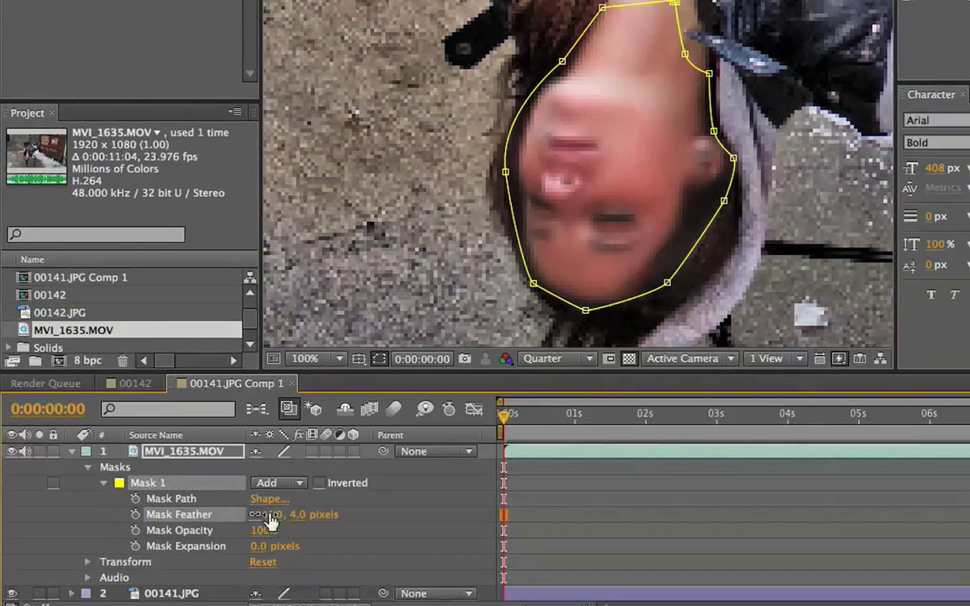
Set Full resolution, zoom to 50%, and RAM-preview the masked face composite.
{"action": "left_click", "coordinate": [587, 360]}
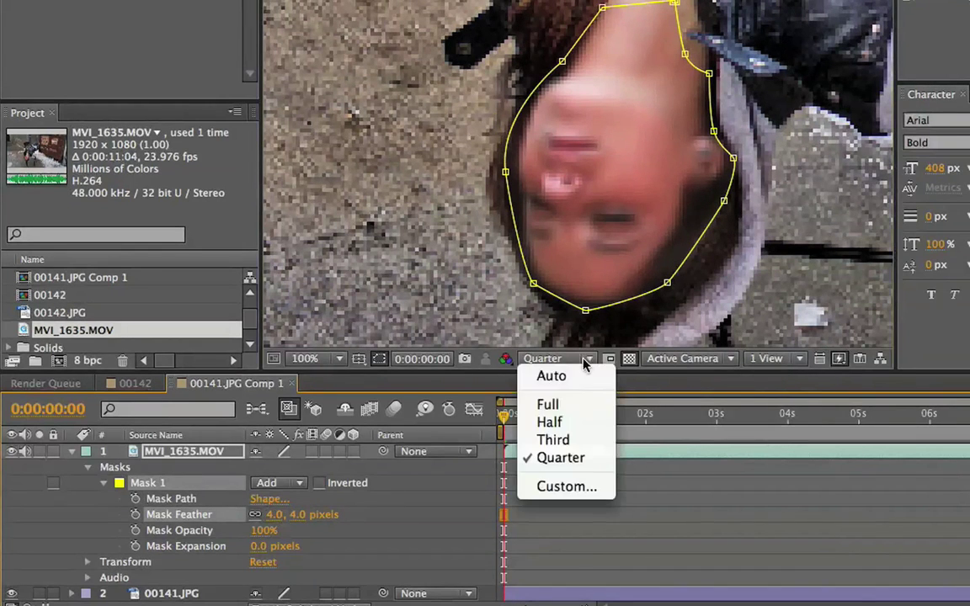
{"action": "left_click", "coordinate": [556, 403]}
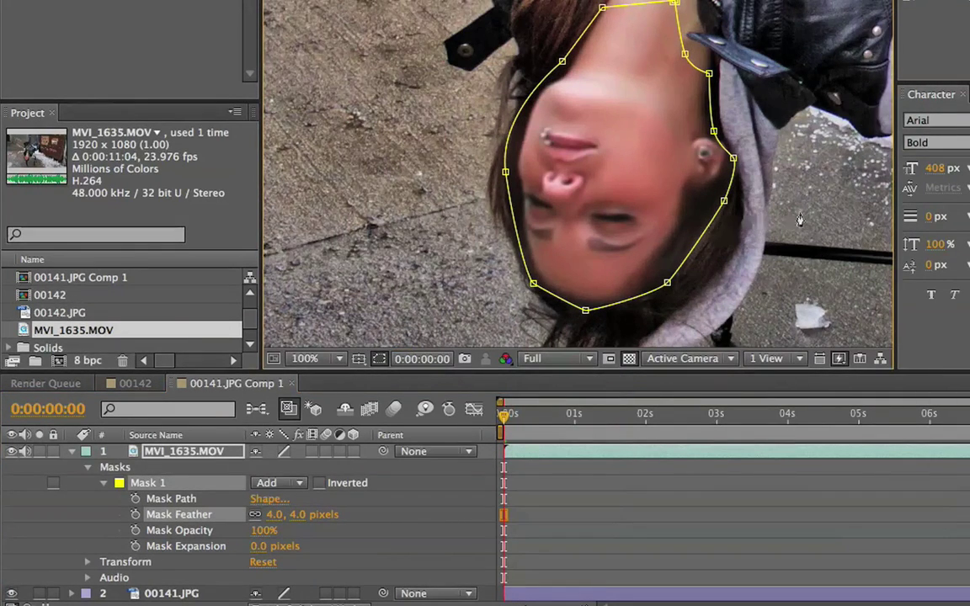
{"action": "left_click", "coordinate": [805, 216]}
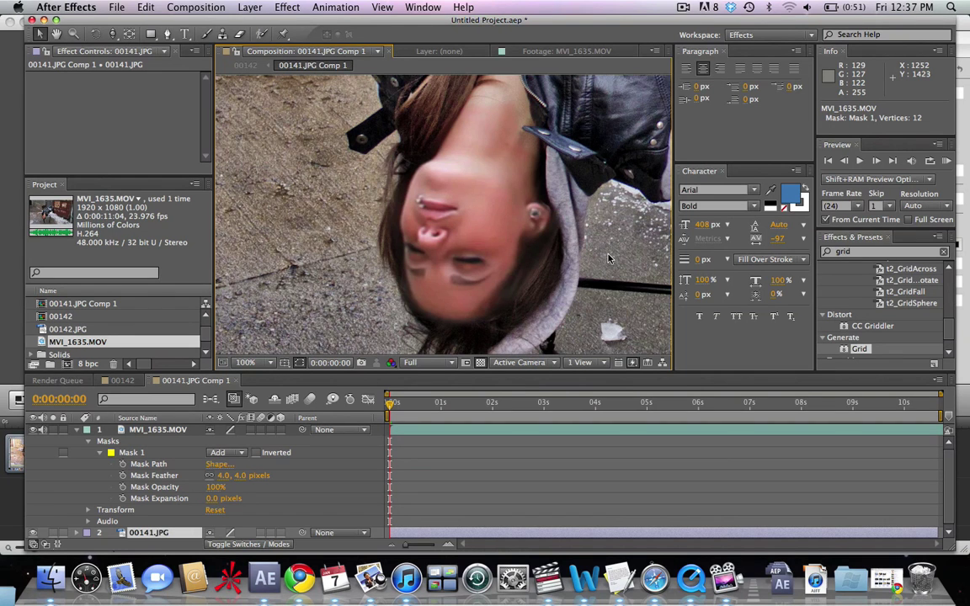
{"action": "scroll", "coordinate": [805, 216], "scroll_direction": "down", "scroll_amount": 4}
{"action": "key", "text": "period"}
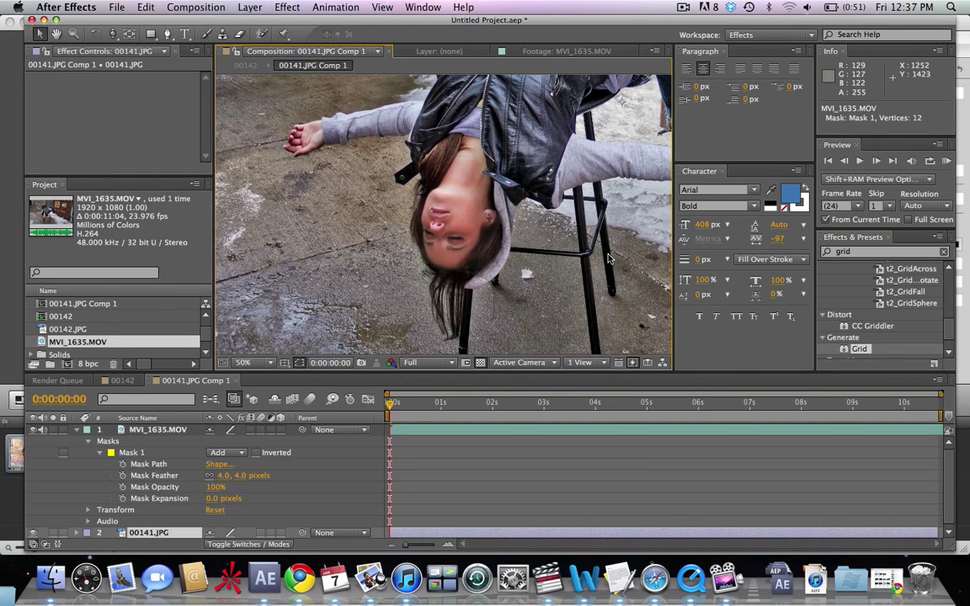
{"action": "left_click", "coordinate": [947, 163]}
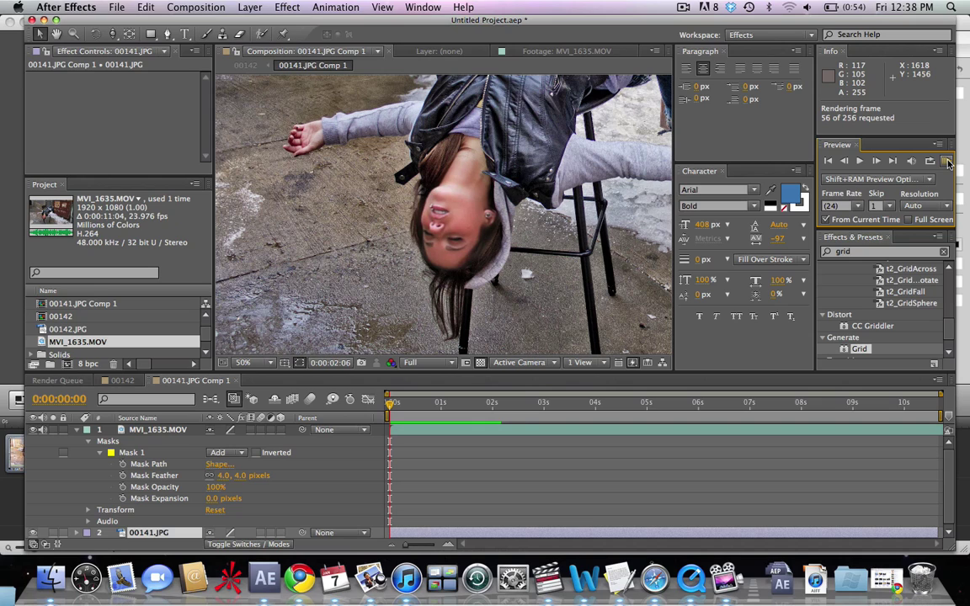
{"action": "left_click", "coordinate": [860, 161]}
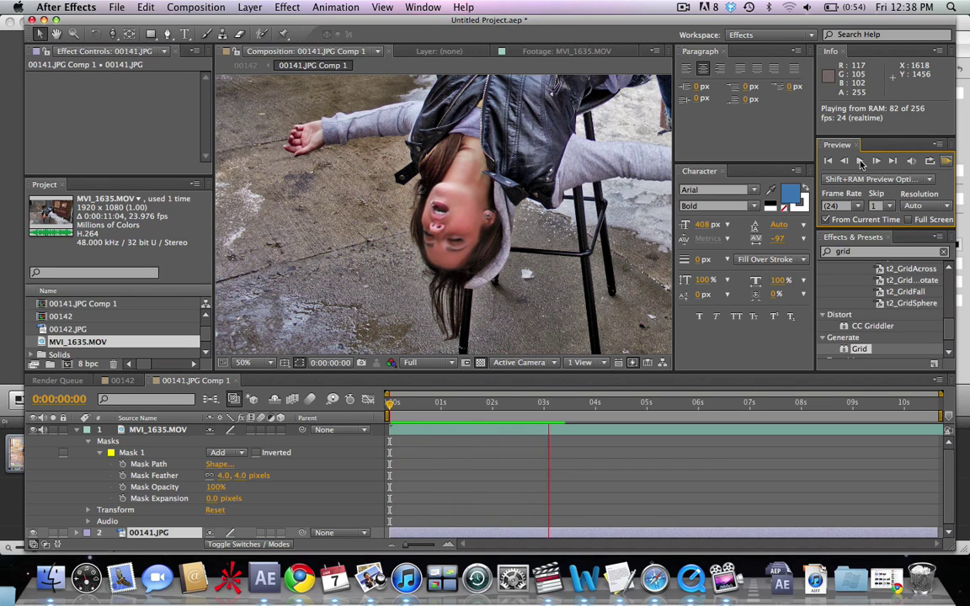
{"action": "key", "text": "space"}
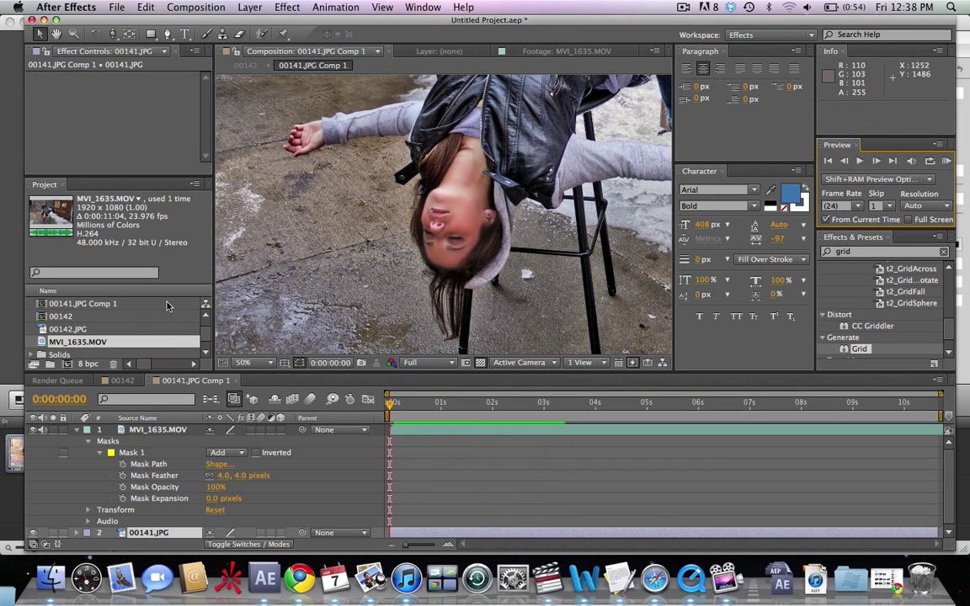
Switch to the 00142 composition and select the 00141.JPG Comp 1 layer.
{"action": "left_click", "coordinate": [122, 380]}
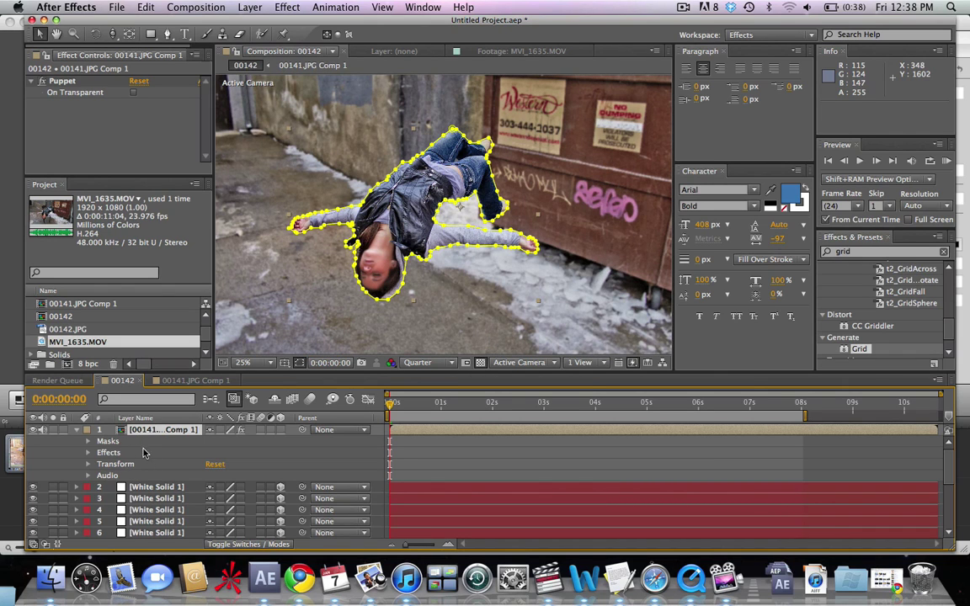
{"action": "left_click", "coordinate": [145, 488]}
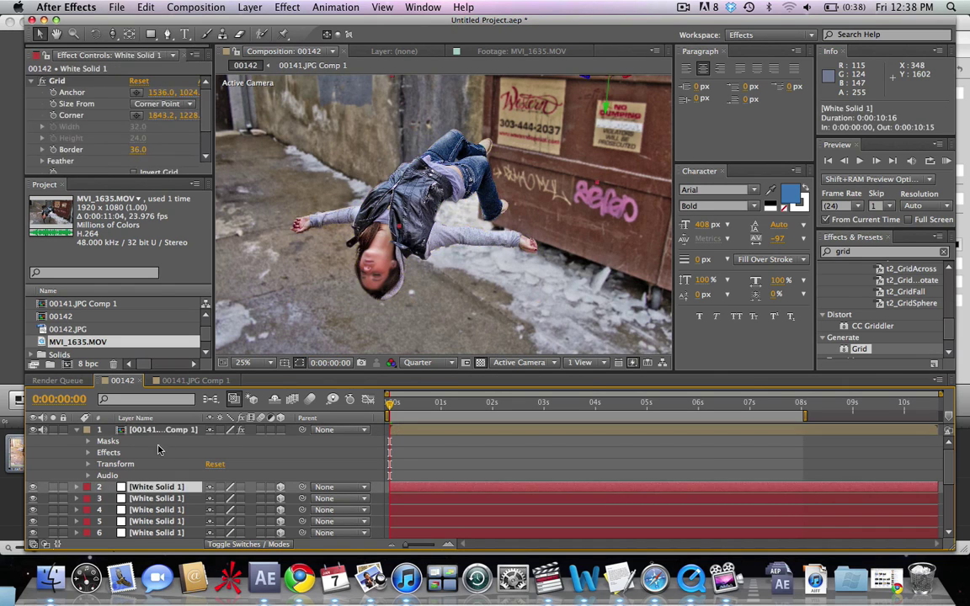
{"action": "left_click", "coordinate": [154, 429]}
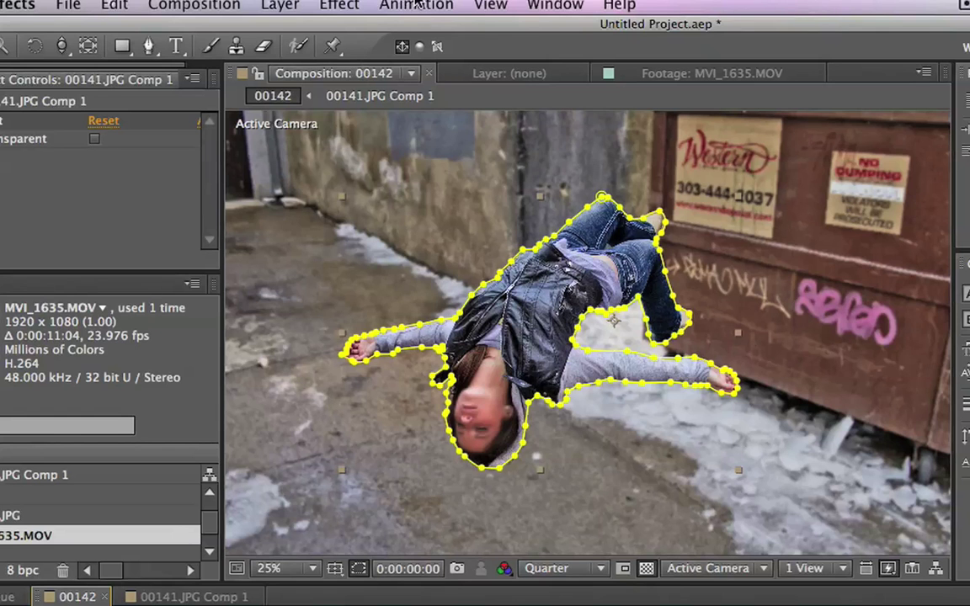
Pin the girl's face, chest, wrist, mid-arm, upper arm, hand, back and knee.
{"action": "left_click", "coordinate": [332, 47]}
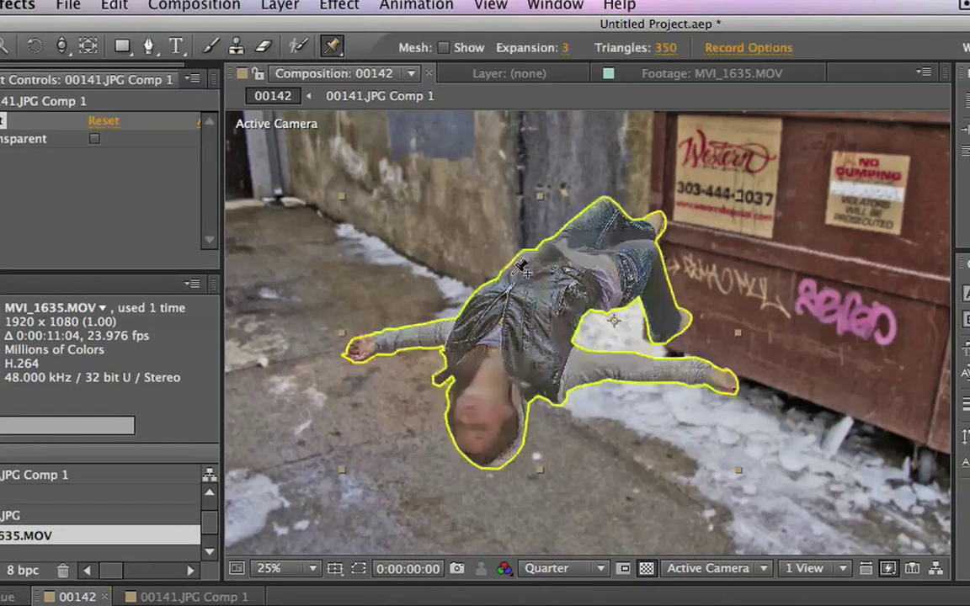
{"action": "left_click", "coordinate": [488, 426]}
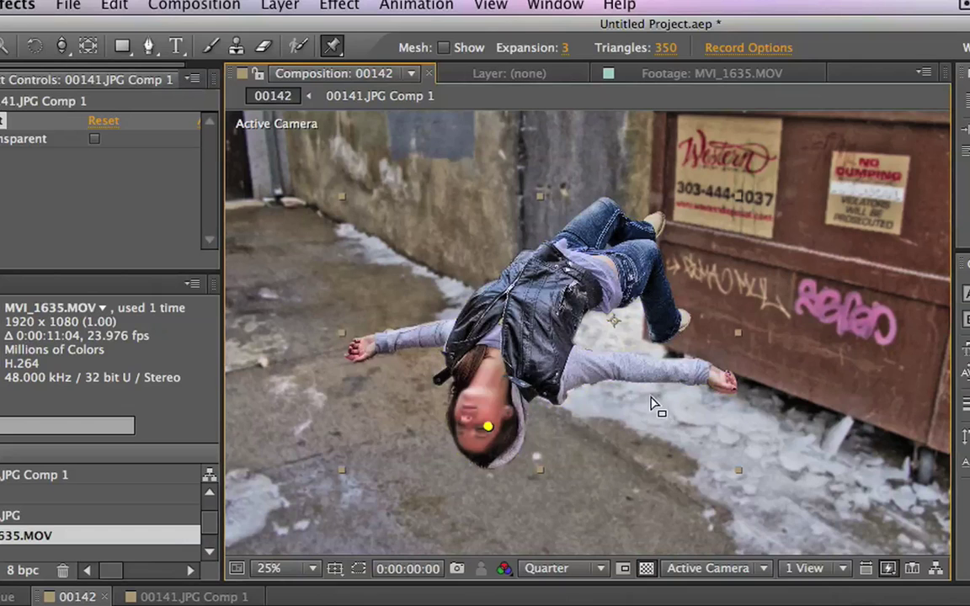
{"action": "left_click", "coordinate": [495, 361]}
{"action": "left_click", "coordinate": [697, 368]}
{"action": "left_click", "coordinate": [579, 365]}
{"action": "left_click", "coordinate": [450, 334]}
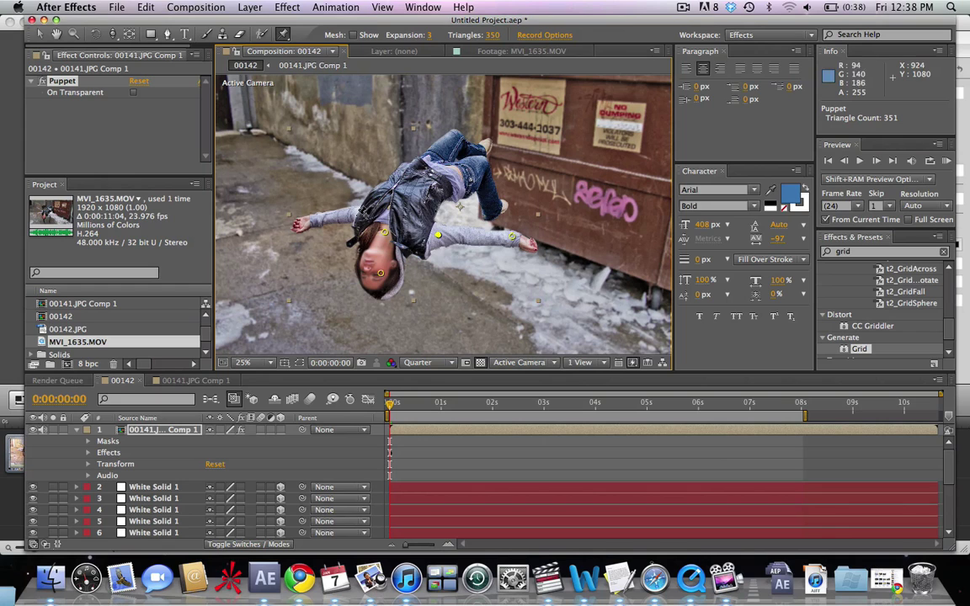
{"action": "left_click", "coordinate": [304, 223]}
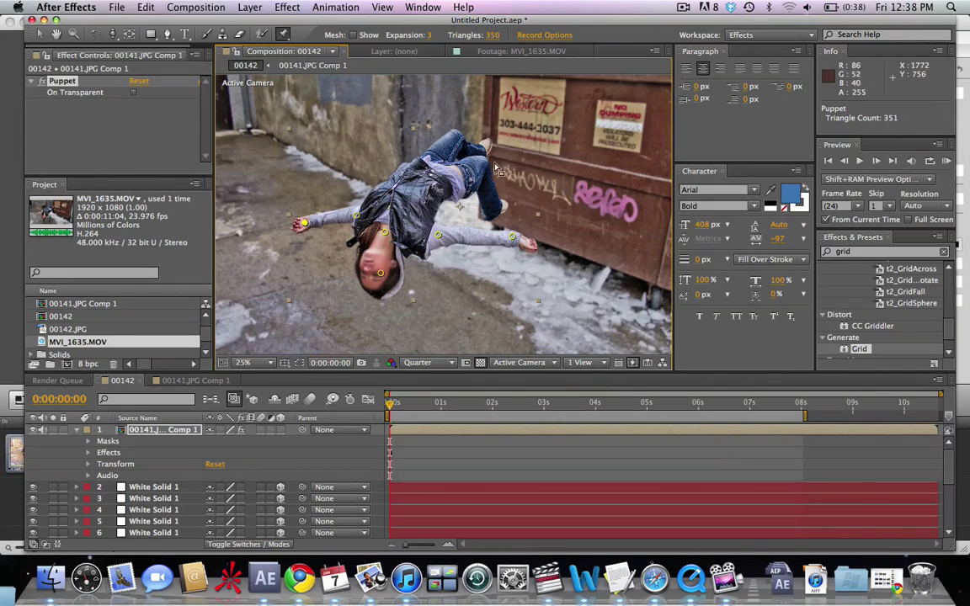
{"action": "left_click", "coordinate": [434, 175]}
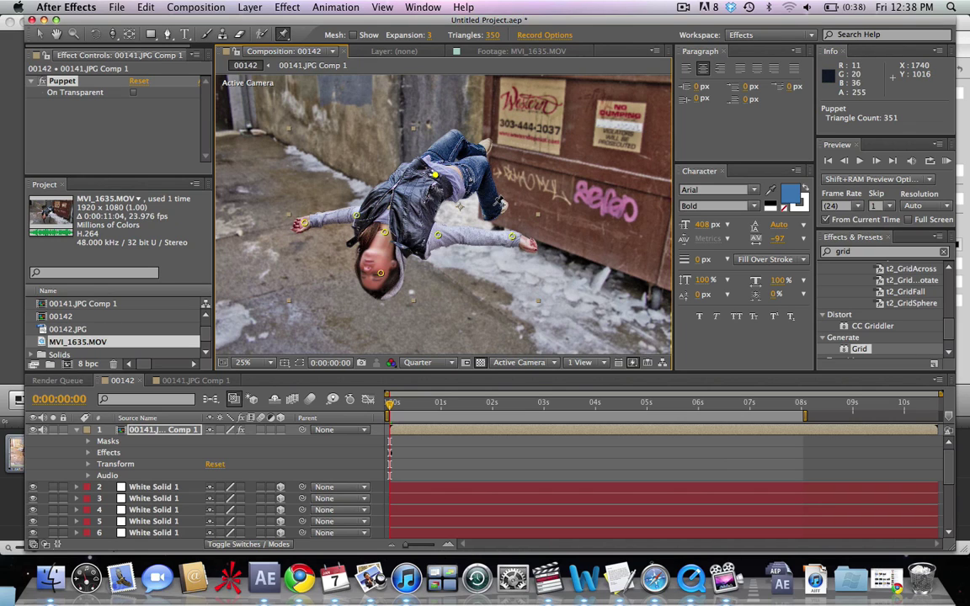
{"action": "left_click", "coordinate": [494, 204]}
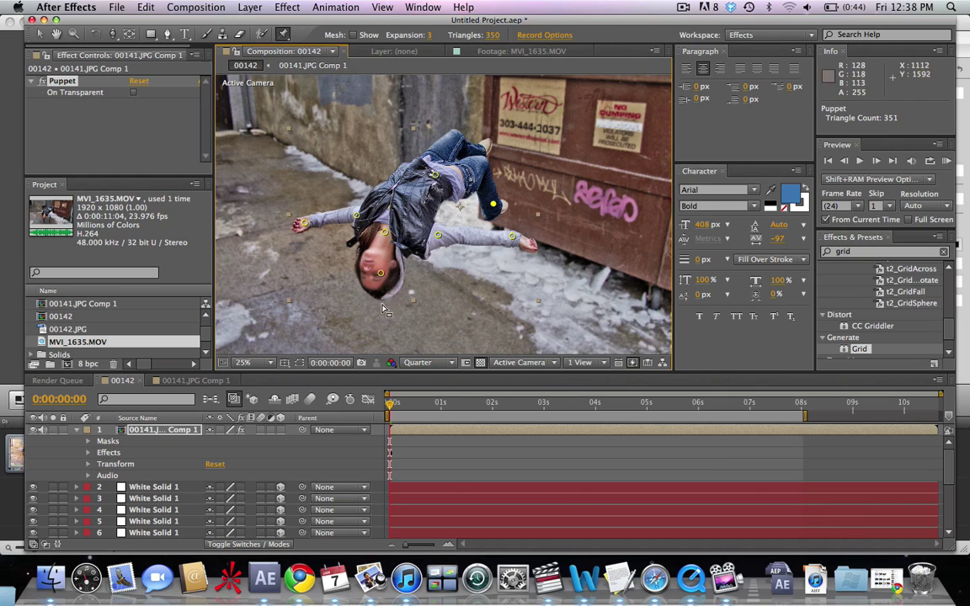
{"action": "key", "text": "v"}
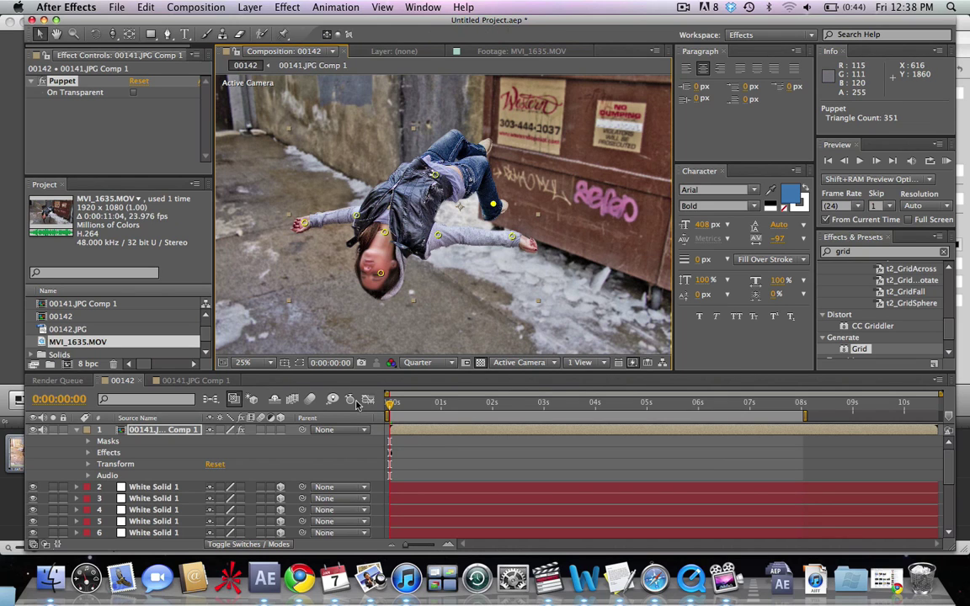
{"action": "left_click", "coordinate": [800, 405]}
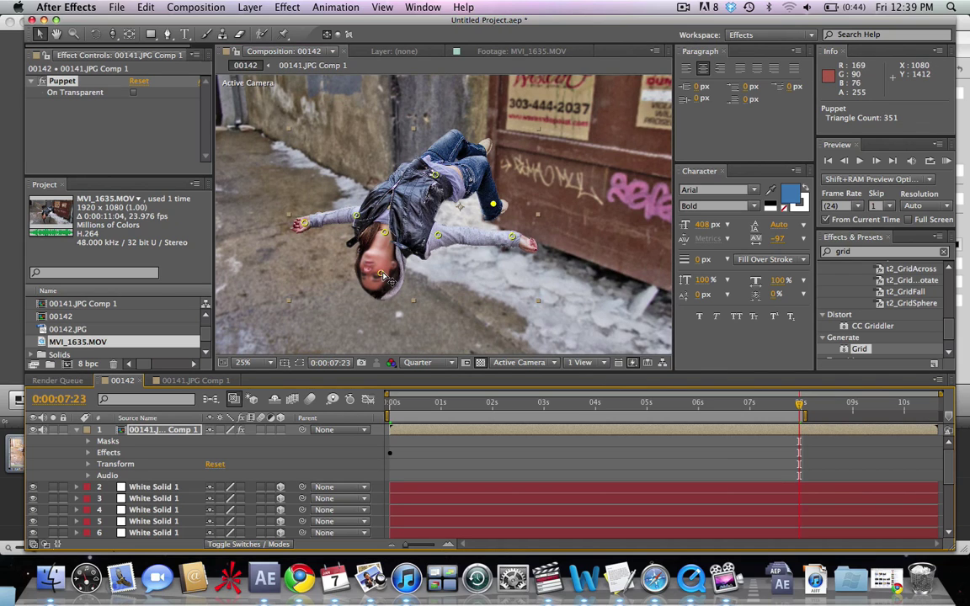
Nudge the face pin and pull the right hand down to bend the arm.
{"action": "left_click_drag", "start_coordinate": [383, 276], "coordinate": [388, 279]}
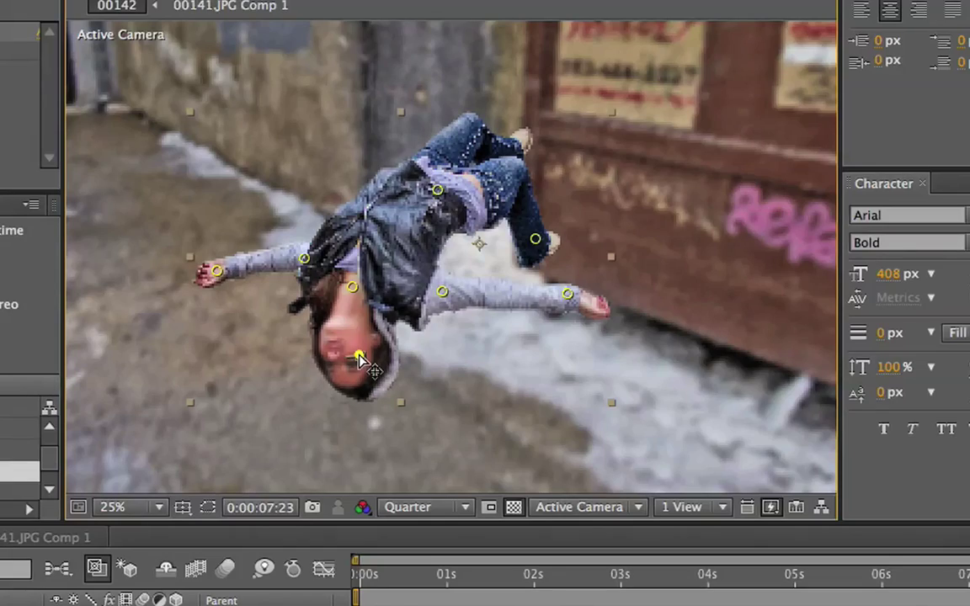
{"action": "left_click_drag", "start_coordinate": [359, 360], "coordinate": [356, 361]}
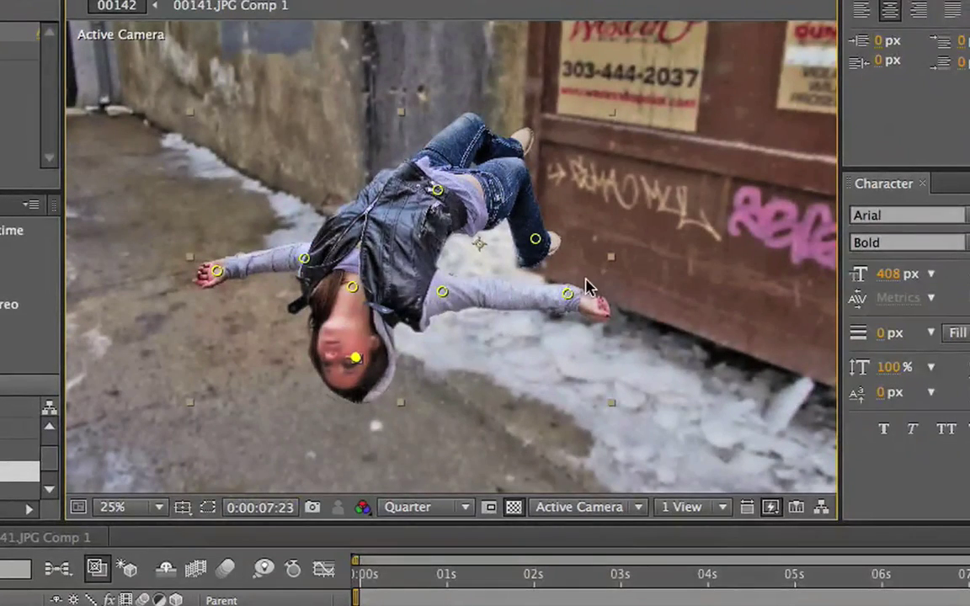
{"action": "left_click_drag", "start_coordinate": [568, 294], "coordinate": [558, 324]}
Add and lower a left-hand pin, bend the leg down, and adjust torso and neck pins.
{"action": "left_click", "coordinate": [216, 270]}
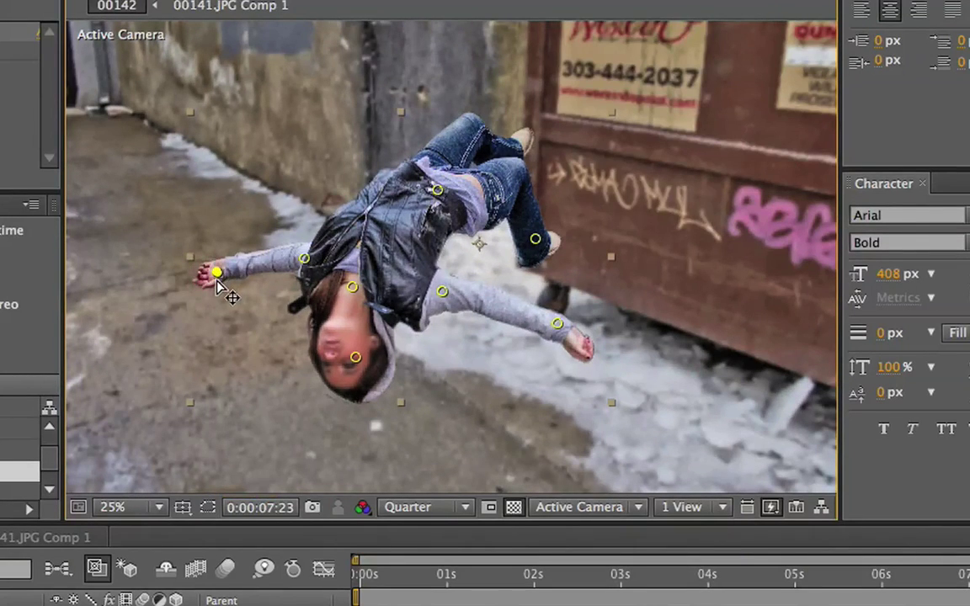
{"action": "left_click_drag", "start_coordinate": [215, 271], "coordinate": [221, 287]}
{"action": "mouse_move", "coordinate": [536, 239]}
{"action": "left_mouse_down"}
{"action": "mouse_move", "coordinate": [526, 265]}
{"action": "mouse_move", "coordinate": [530, 254]}
{"action": "left_mouse_up"}
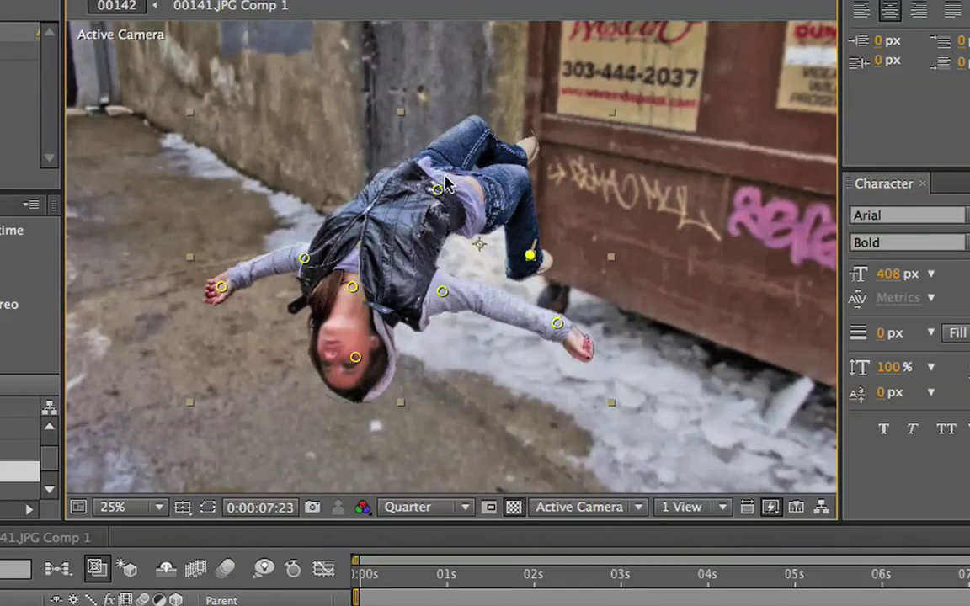
{"action": "left_click_drag", "start_coordinate": [437, 184], "coordinate": [437, 183]}
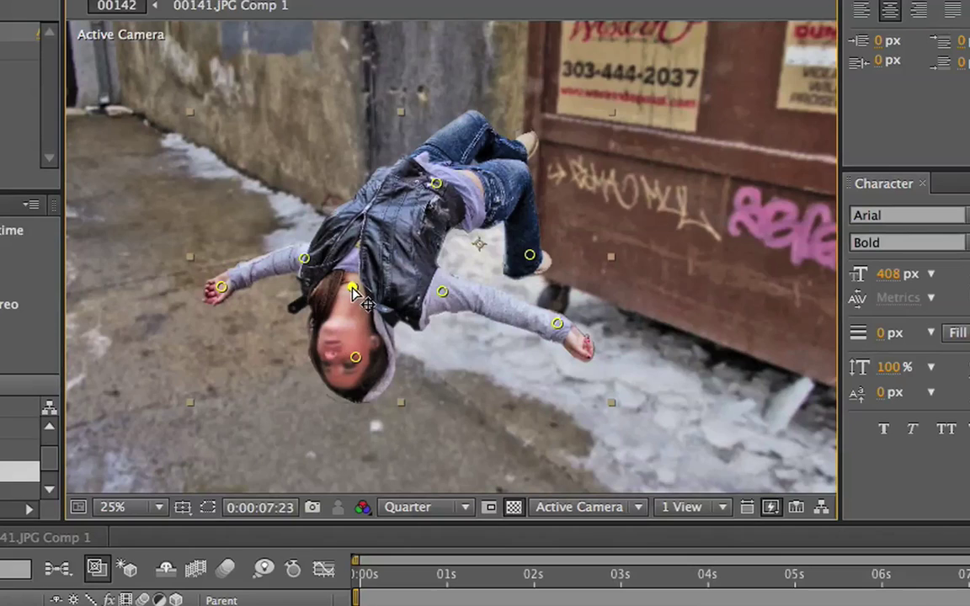
{"action": "left_click_drag", "start_coordinate": [354, 286], "coordinate": [348, 289]}
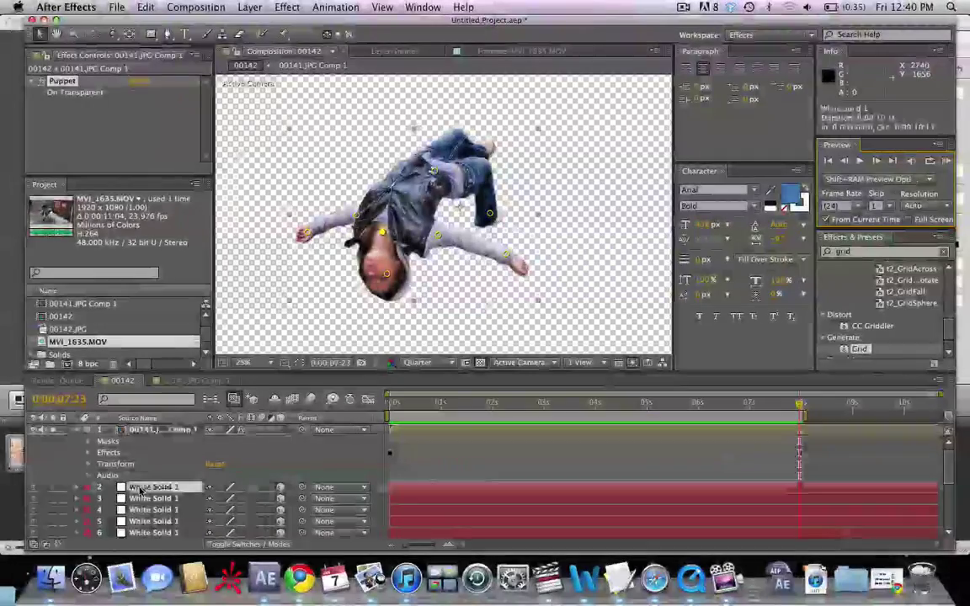
Unsolo the girl cutout, make it 3D, and switch to 2 Views - Horizontal.
{"action": "left_click", "coordinate": [147, 430]}
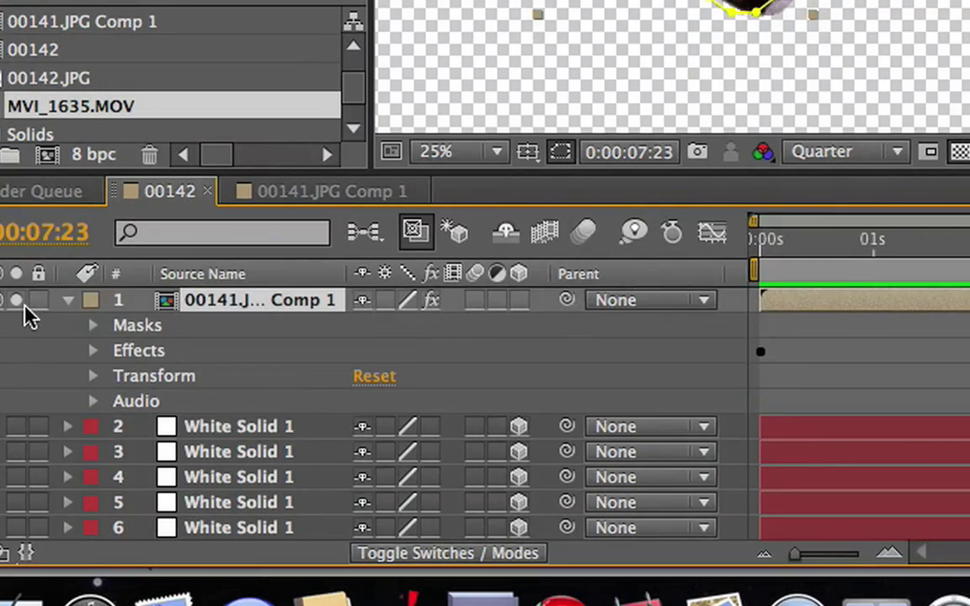
{"action": "left_click", "coordinate": [16, 300]}
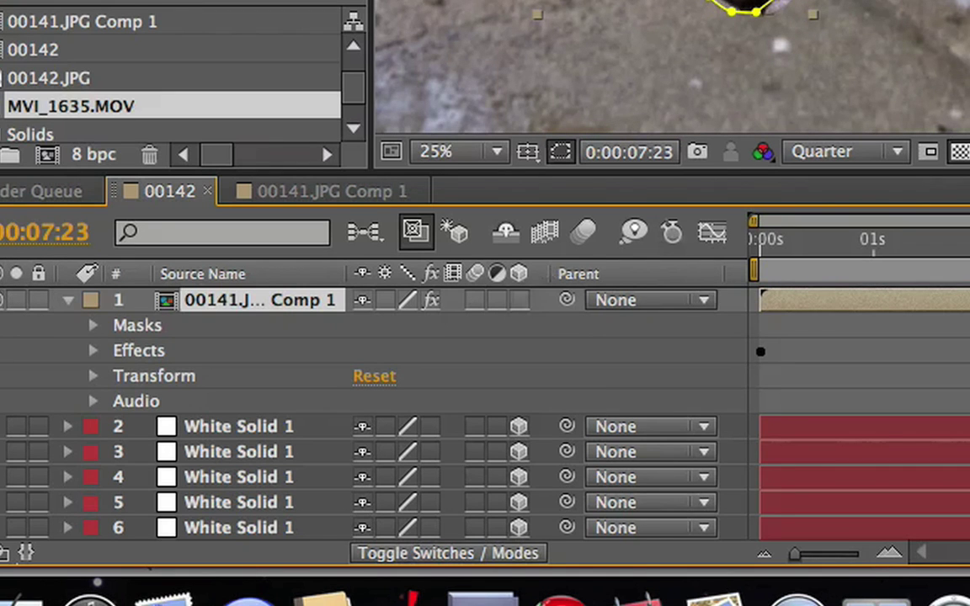
{"action": "left_click", "coordinate": [517, 301]}
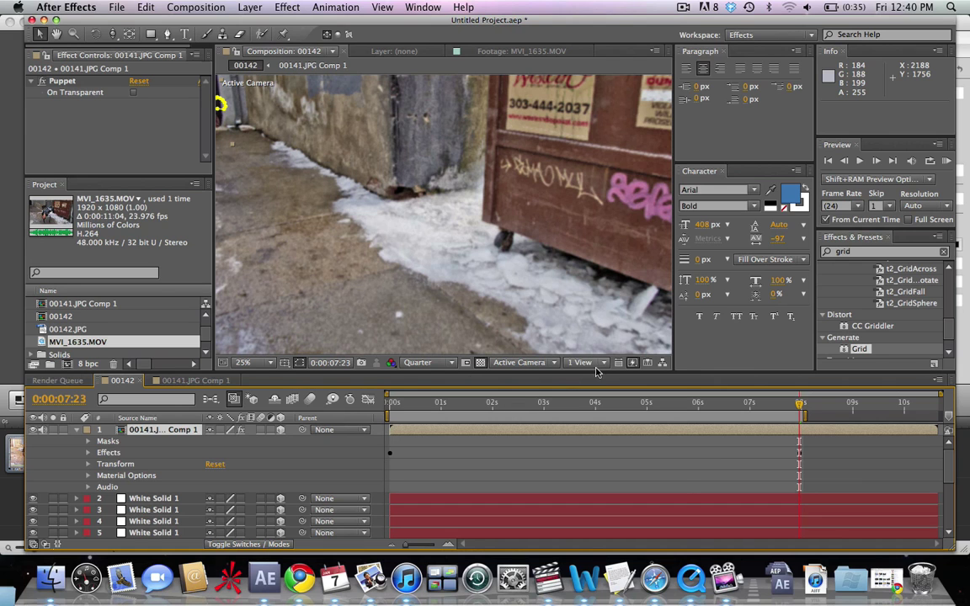
{"action": "left_click", "coordinate": [594, 363]}
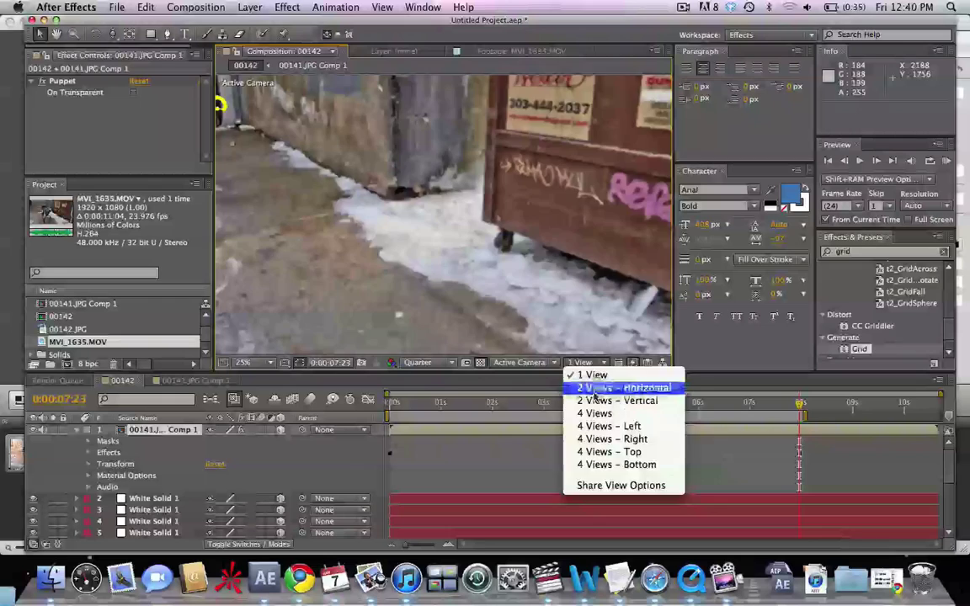
{"action": "left_click", "coordinate": [623, 390]}
{"action": "scroll", "coordinate": [344, 226], "scroll_direction": "down", "scroll_amount": 2}
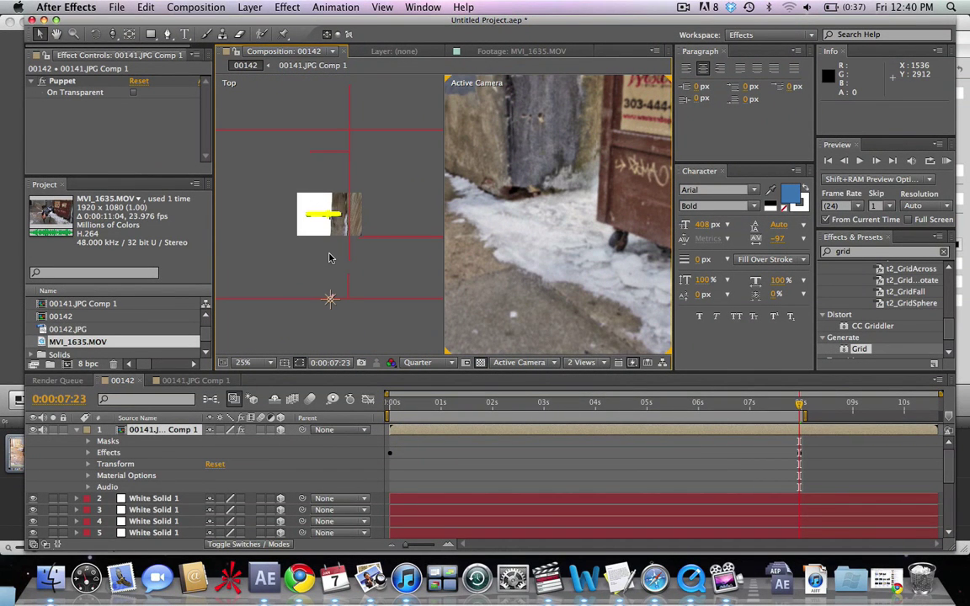
{"action": "scroll", "coordinate": [329, 258], "scroll_direction": "up", "scroll_amount": 2}
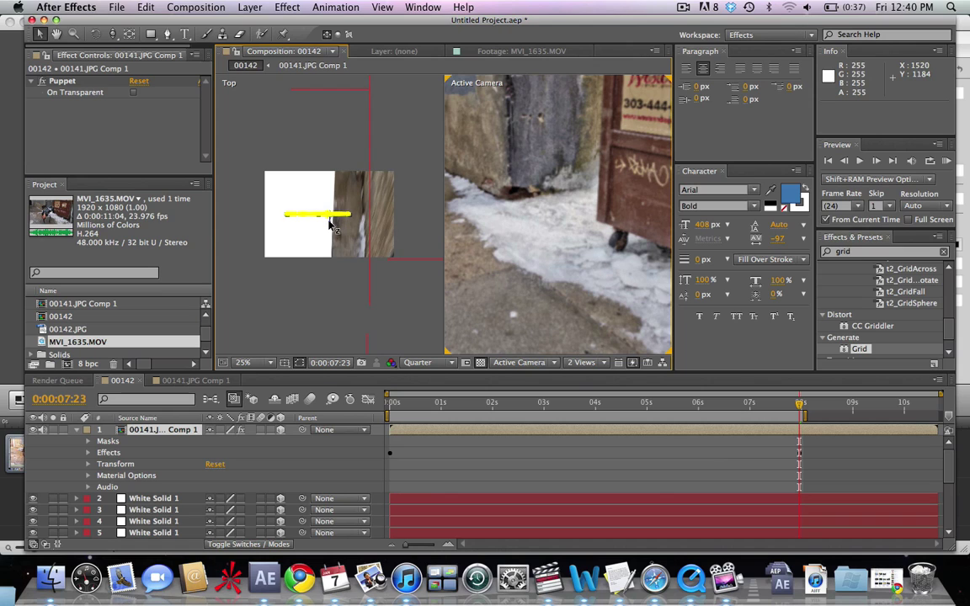
Push the cutout back along Z in the Top view to about −3320.
{"action": "left_click", "coordinate": [331, 239]}
{"action": "left_click_drag", "start_coordinate": [332, 239], "coordinate": [336, 303]}
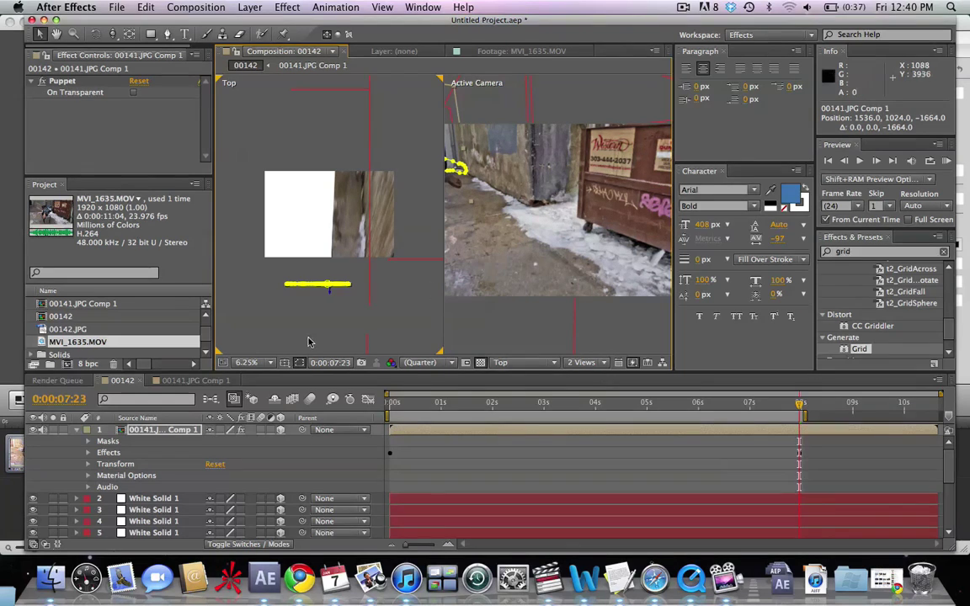
{"action": "left_click_drag", "start_coordinate": [330, 292], "coordinate": [341, 354]}
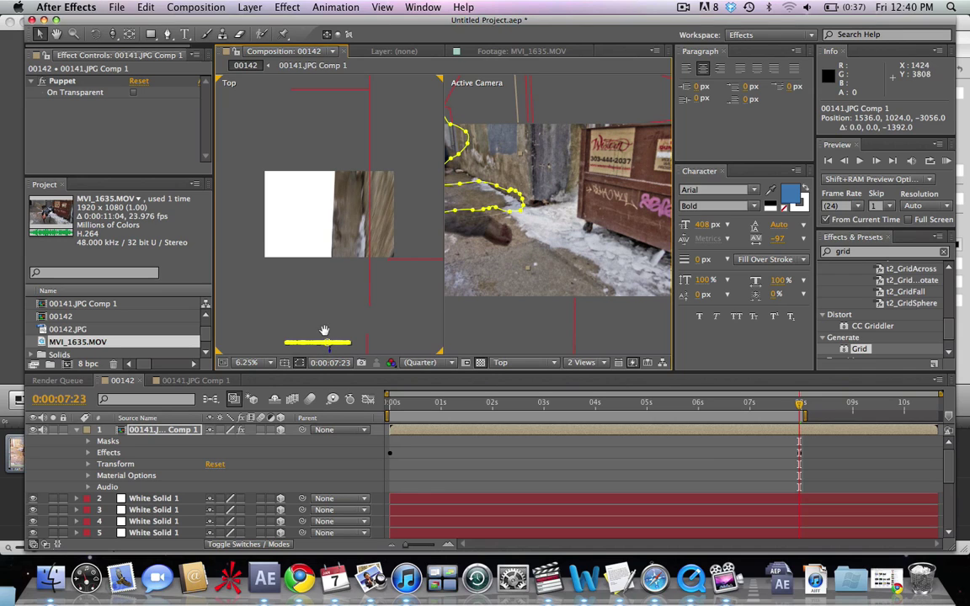
{"action": "left_click_drag", "start_coordinate": [324, 331], "coordinate": [323, 267]}
{"action": "key", "text": "period"}
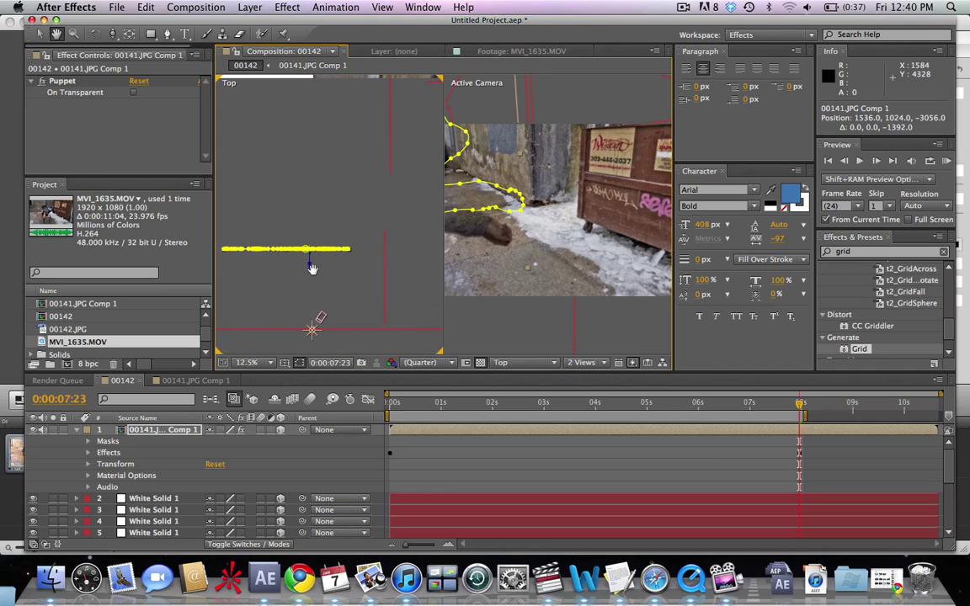
{"action": "key", "text": "v"}
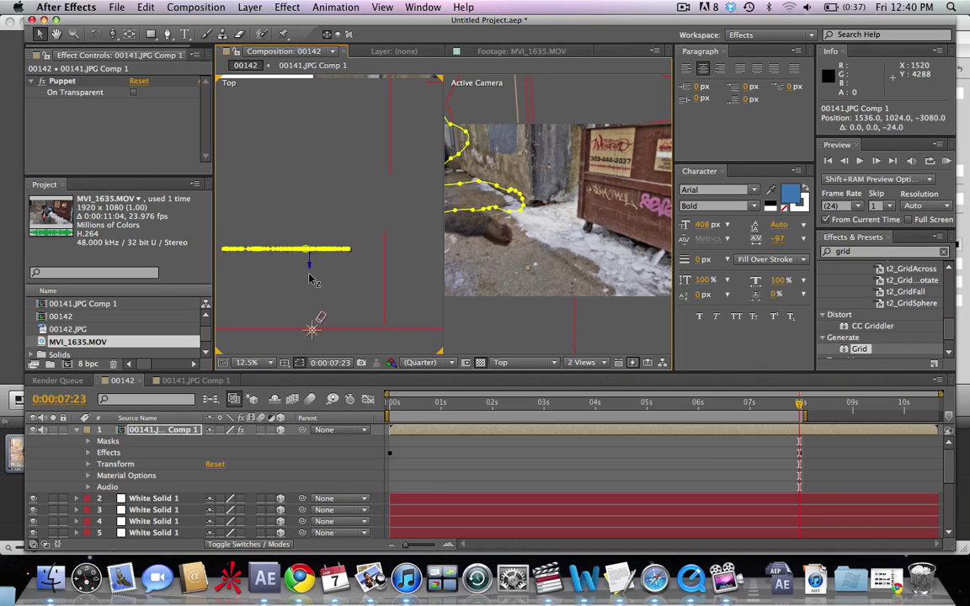
{"action": "left_click_drag", "start_coordinate": [311, 280], "coordinate": [311, 295]}
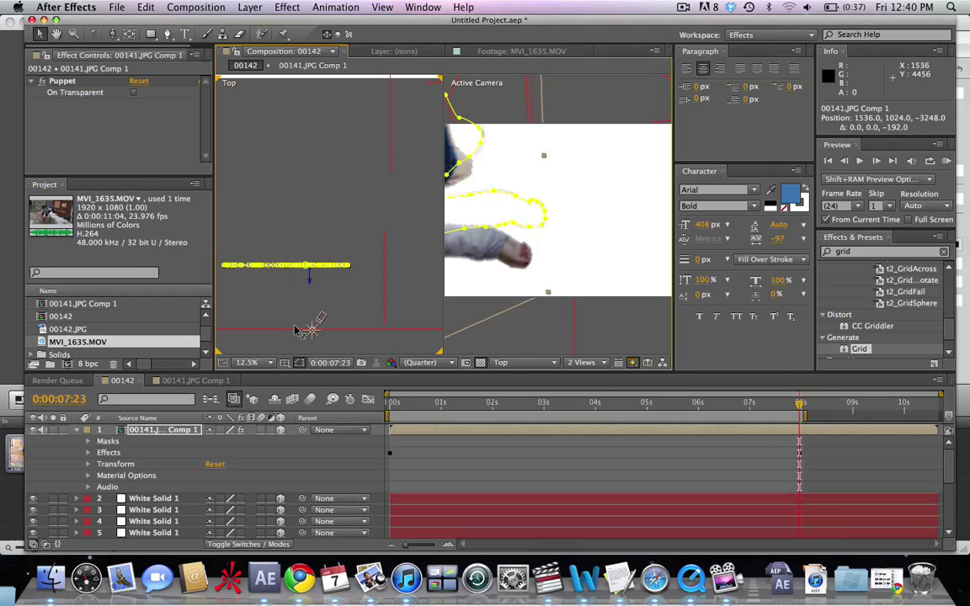
Reposition the cutout within the alley and rotate it to 35.1° Y orientation.
{"action": "key", "text": "super+Down"}
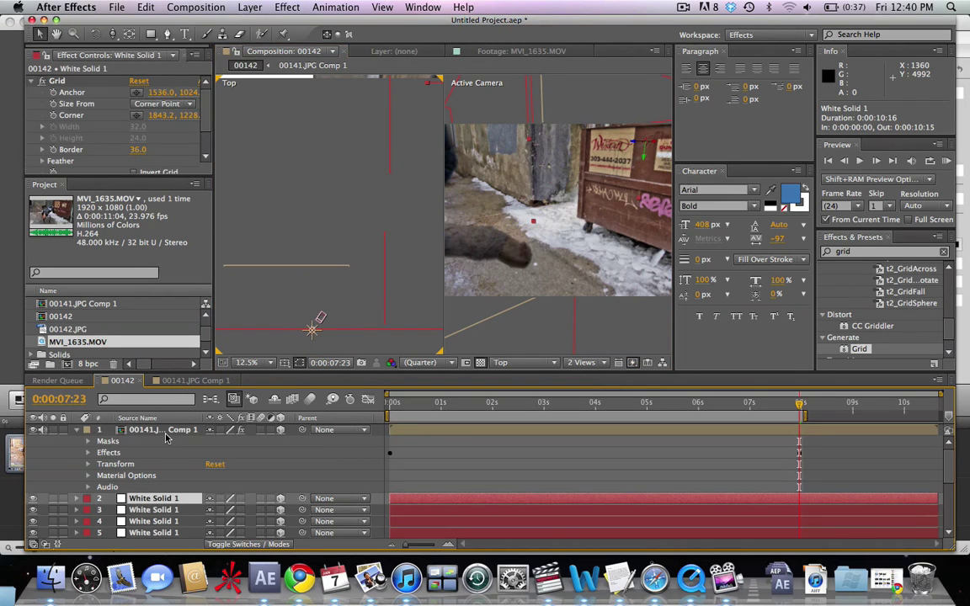
{"action": "left_click", "coordinate": [166, 433]}
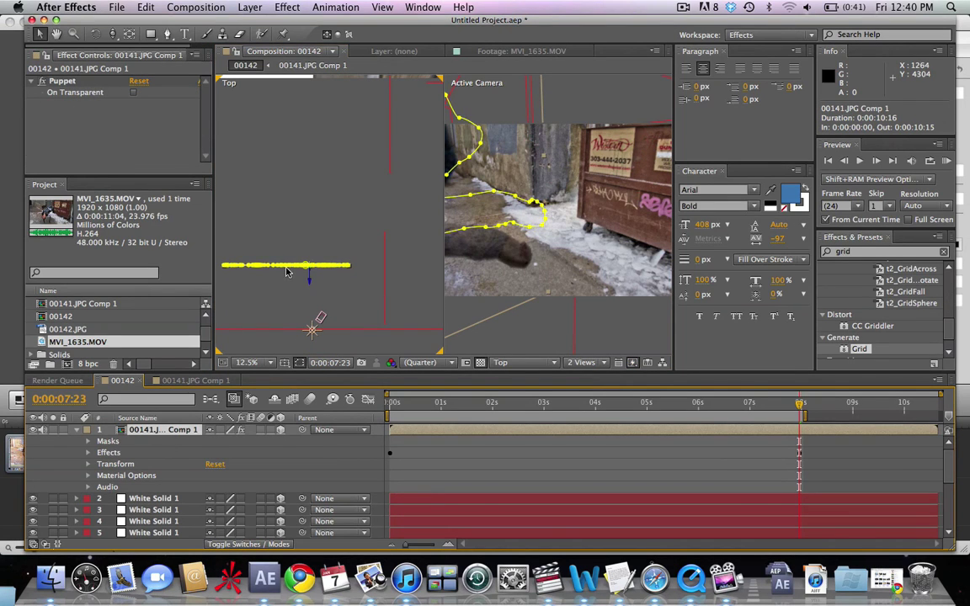
{"action": "left_click_drag", "start_coordinate": [285, 271], "coordinate": [351, 278]}
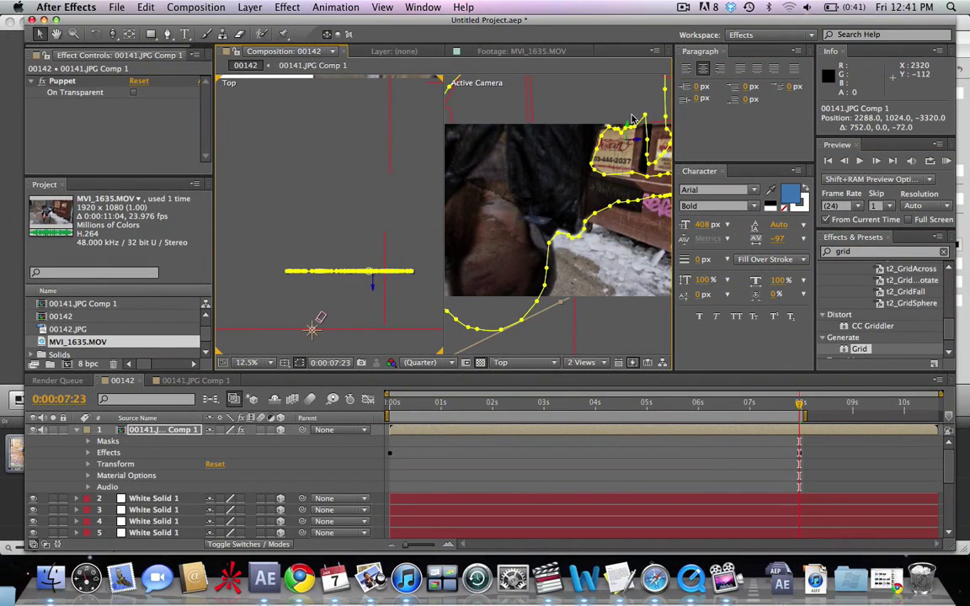
{"action": "key", "text": "w"}
{"action": "left_click_drag", "start_coordinate": [633, 118], "coordinate": [623, 132]}
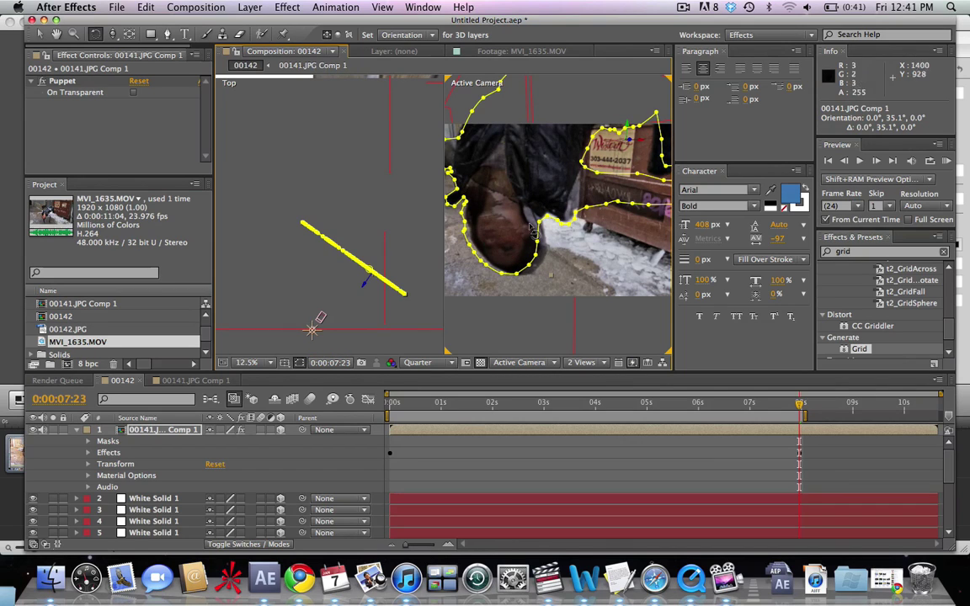
Scale the girl cutout layer down to about 33%.
{"action": "left_click", "coordinate": [140, 431]}
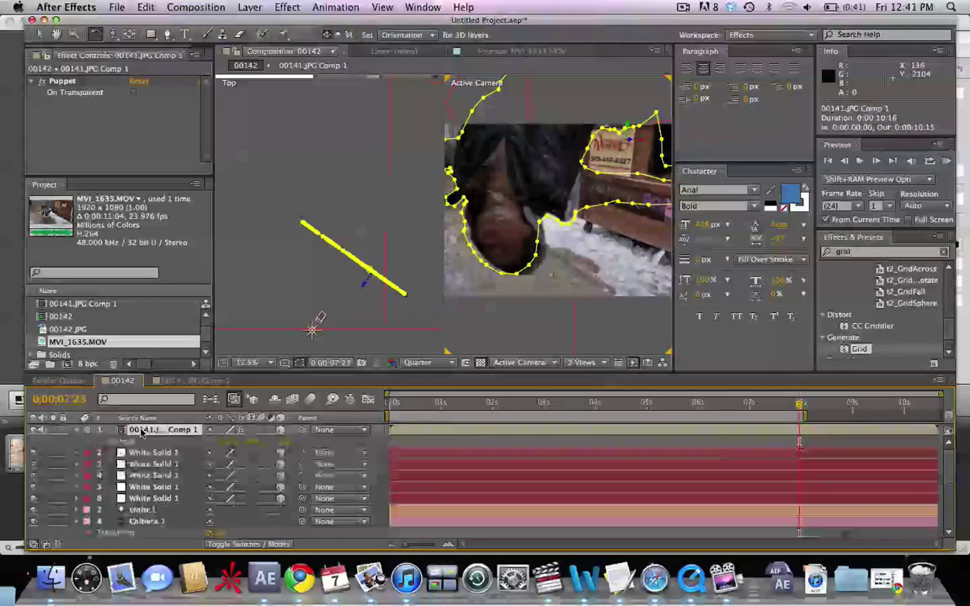
{"action": "key", "text": "s"}
{"action": "left_click_drag", "start_coordinate": [229, 446], "coordinate": [197, 452]}
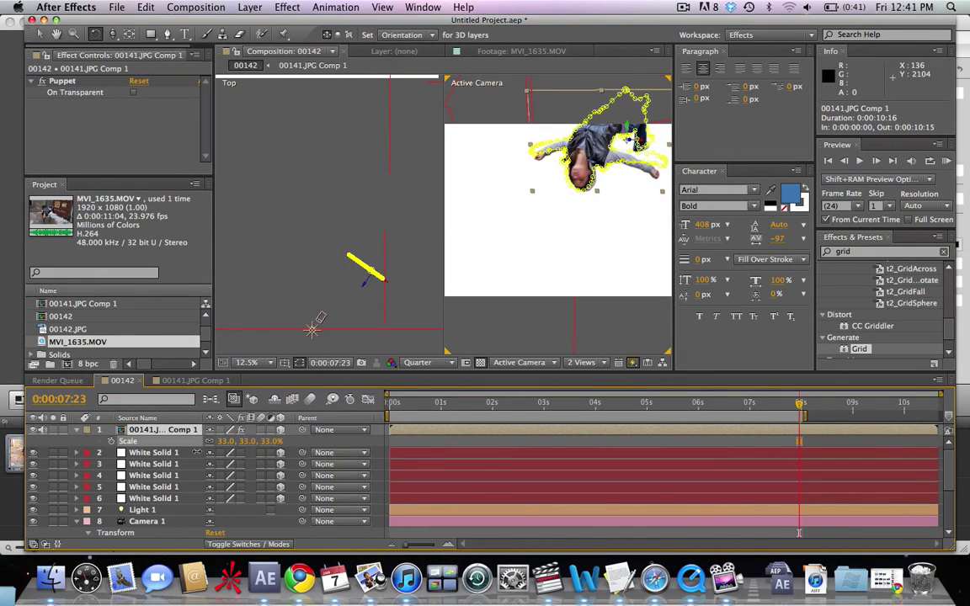
Set the viewer layout back to a single camera view.
{"action": "left_click", "coordinate": [532, 363]}
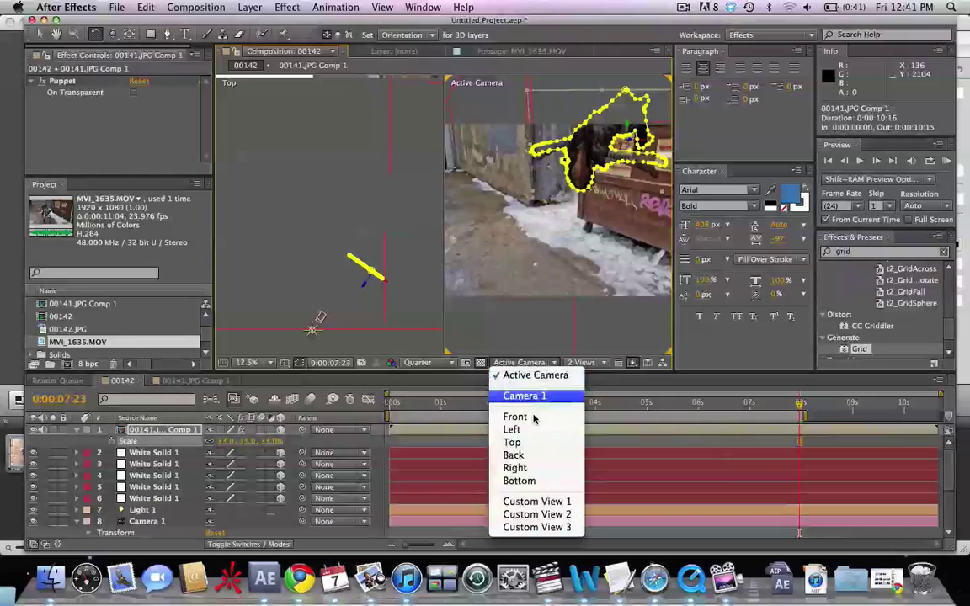
{"action": "left_click", "coordinate": [553, 330]}
{"action": "left_click", "coordinate": [584, 362]}
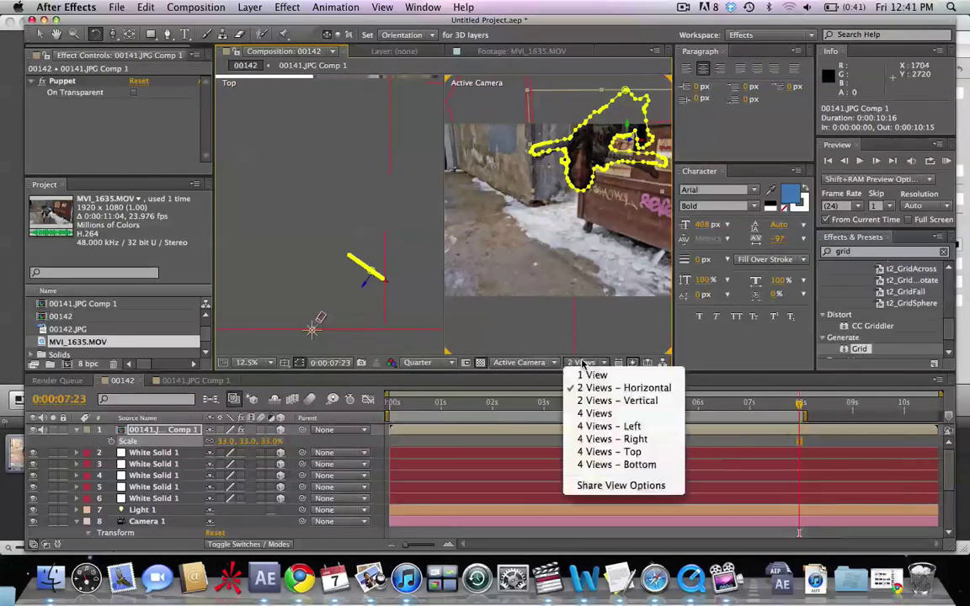
{"action": "left_click", "coordinate": [587, 372]}
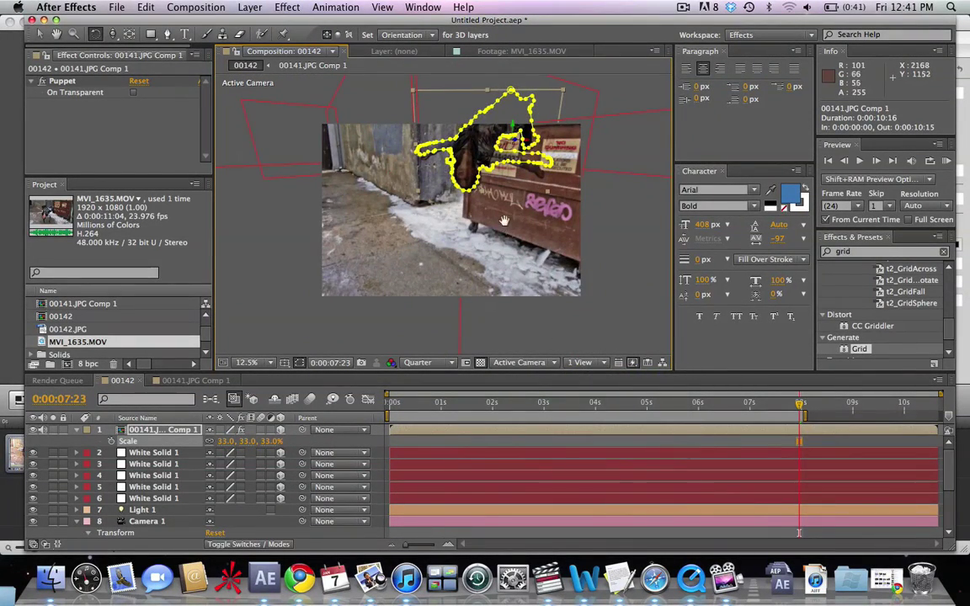
Move the girl cutout lower in the alley scene.
{"action": "key", "text": "h"}
{"action": "left_click_drag", "start_coordinate": [499, 219], "coordinate": [476, 241]}
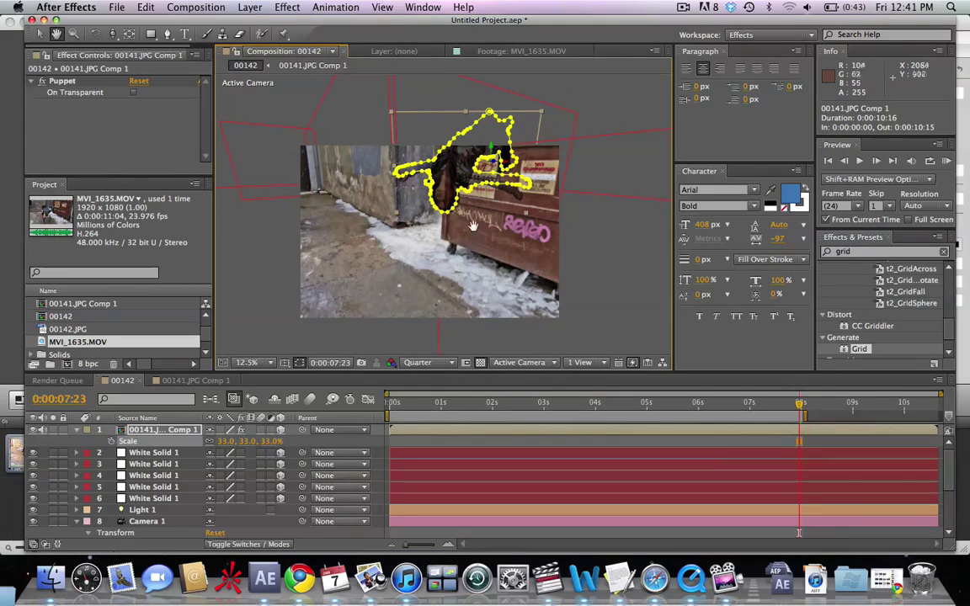
{"action": "key", "text": "v"}
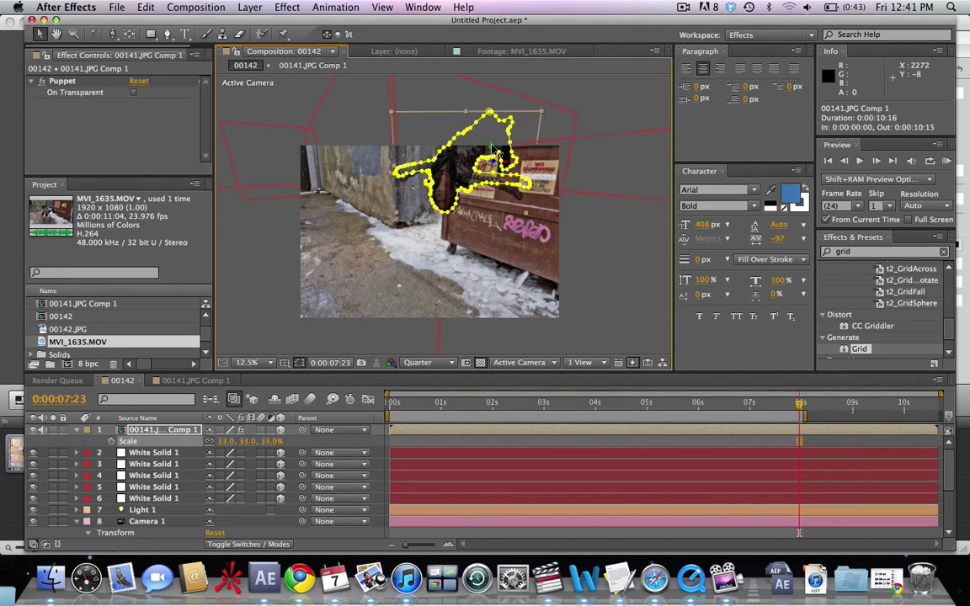
{"action": "left_click_drag", "start_coordinate": [492, 148], "coordinate": [488, 210]}
{"action": "key", "text": "w"}
{"action": "key", "text": "v"}
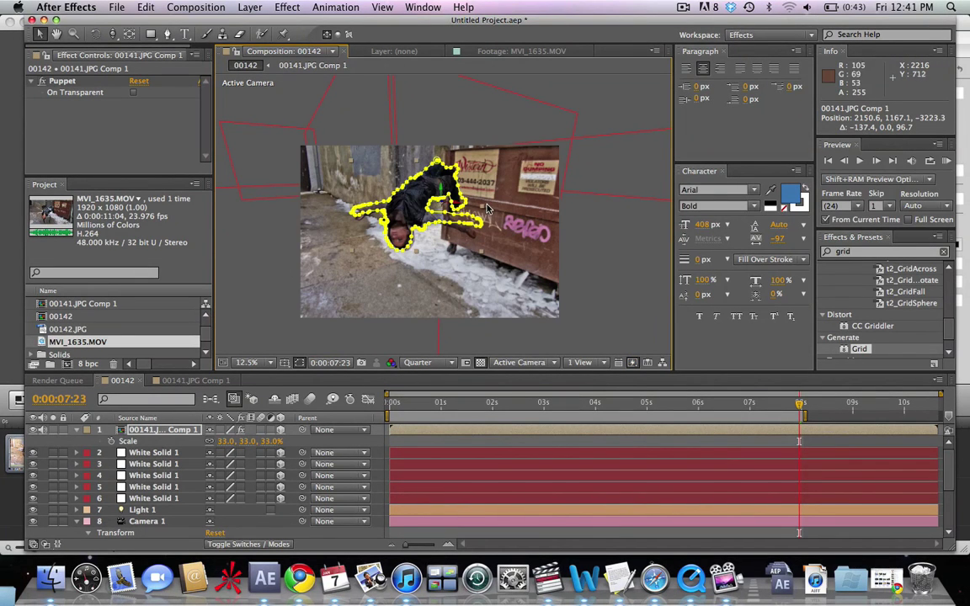
Turn Accepts Lights and Accepts Shadows off in the cutout's Material Options.
{"action": "left_click", "coordinate": [77, 430]}
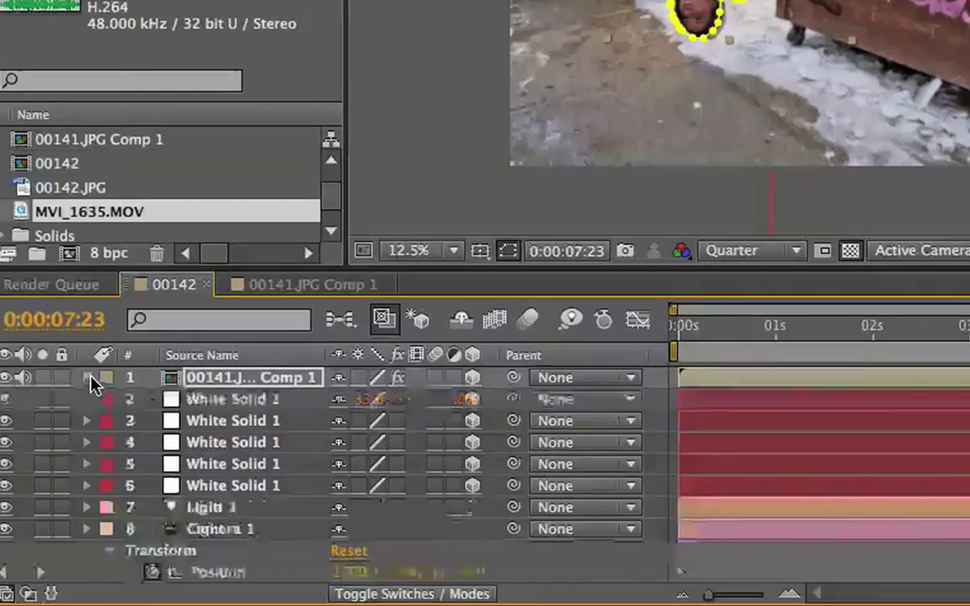
{"action": "left_click", "coordinate": [77, 430]}
{"action": "left_click", "coordinate": [88, 462]}
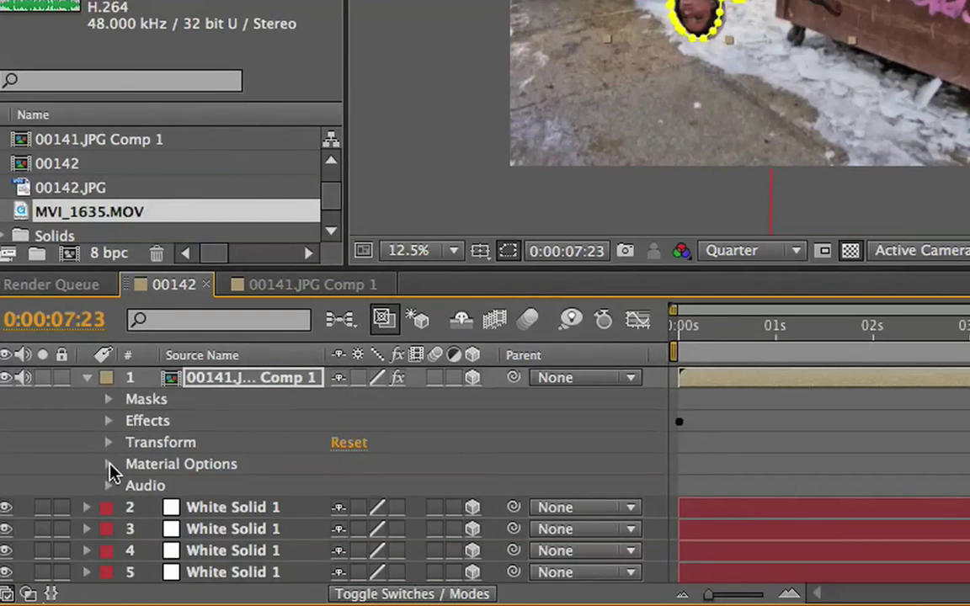
{"action": "left_click", "coordinate": [108, 463]}
{"action": "left_click", "coordinate": [342, 465]}
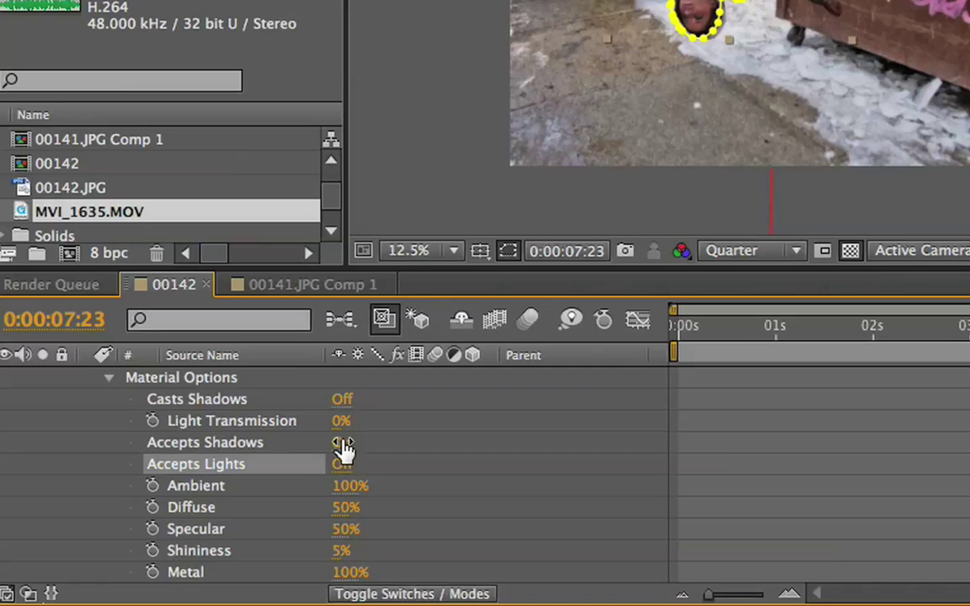
{"action": "left_click", "coordinate": [343, 444]}
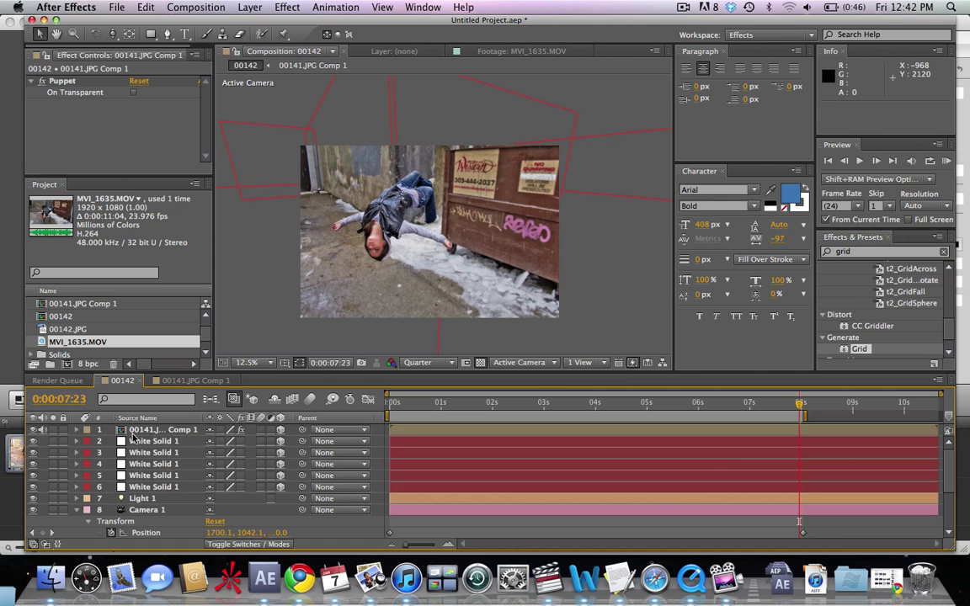
{"action": "left_click", "coordinate": [192, 386]}
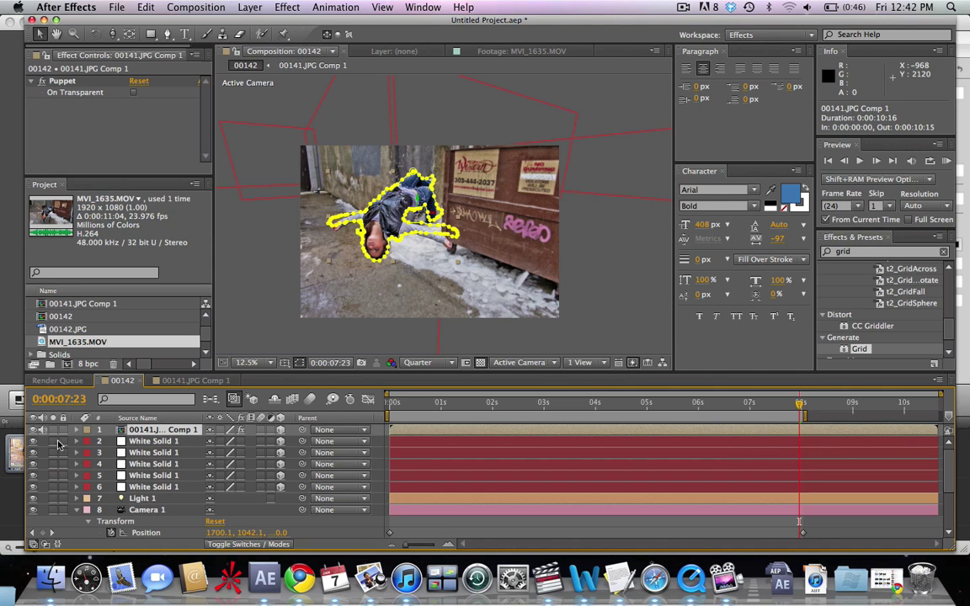
Keyframe the cutout's position at 7:23, then nudge her slightly up at frame 0.
{"action": "left_click", "coordinate": [80, 431]}
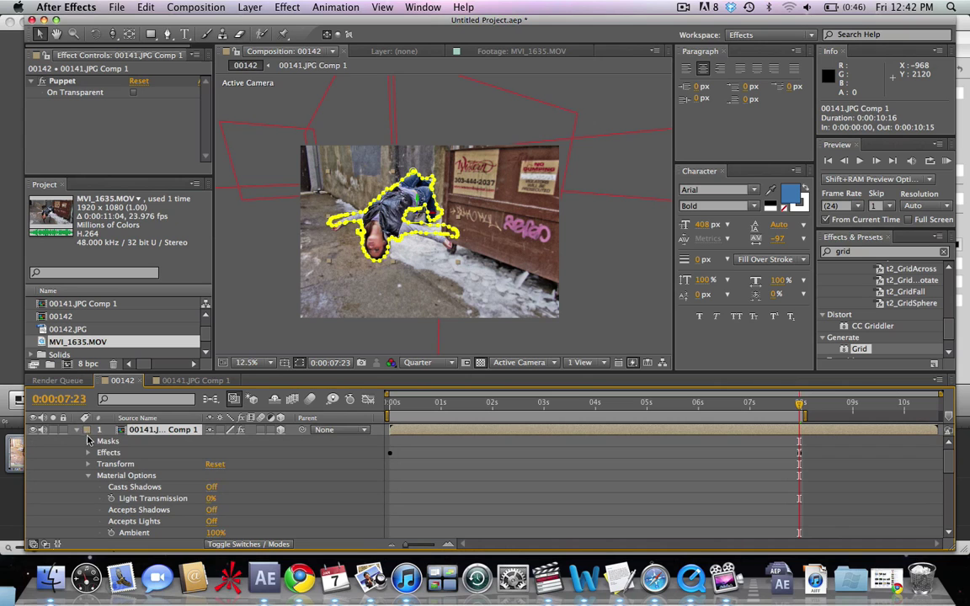
{"action": "left_click", "coordinate": [89, 477]}
{"action": "left_click", "coordinate": [90, 465]}
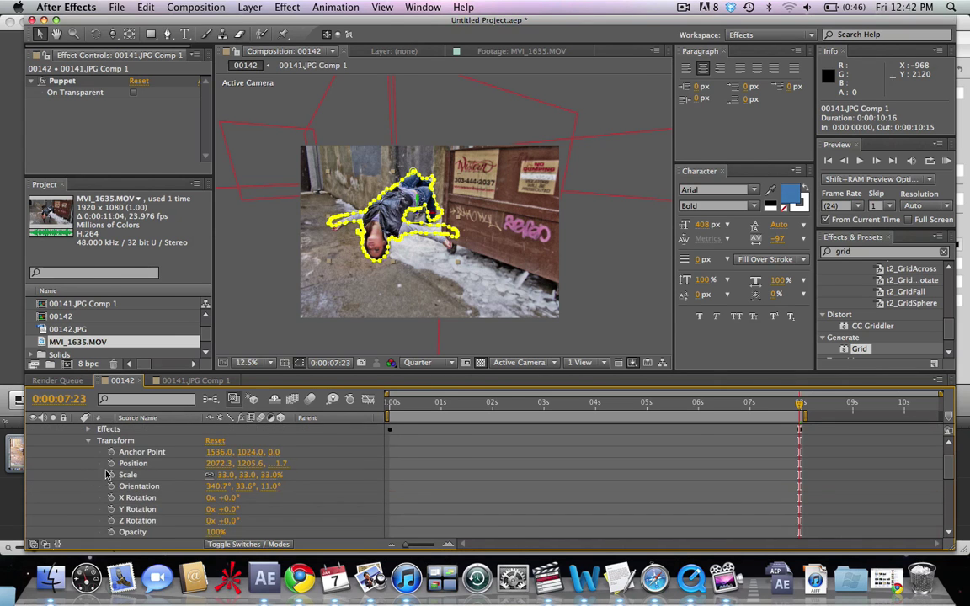
{"action": "left_click", "coordinate": [110, 463]}
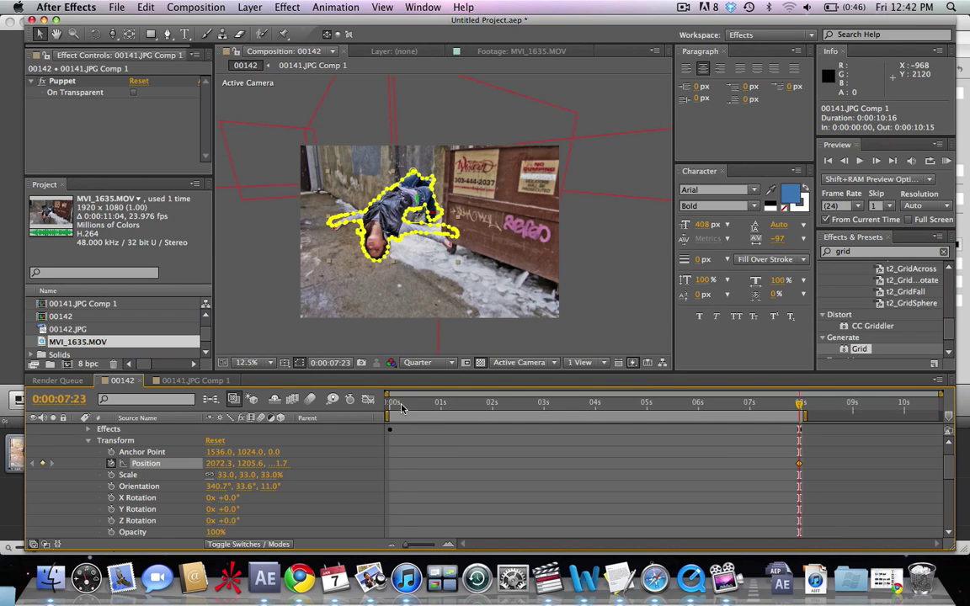
{"action": "left_click_drag", "start_coordinate": [401, 408], "coordinate": [387, 408]}
{"action": "left_click_drag", "start_coordinate": [423, 211], "coordinate": [425, 204]}
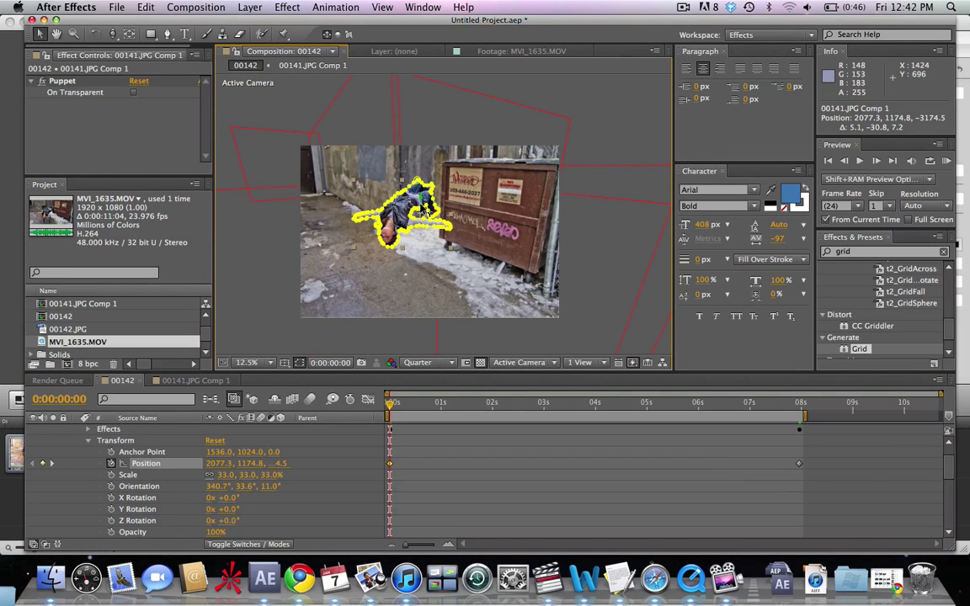
{"action": "left_click", "coordinate": [493, 211]}
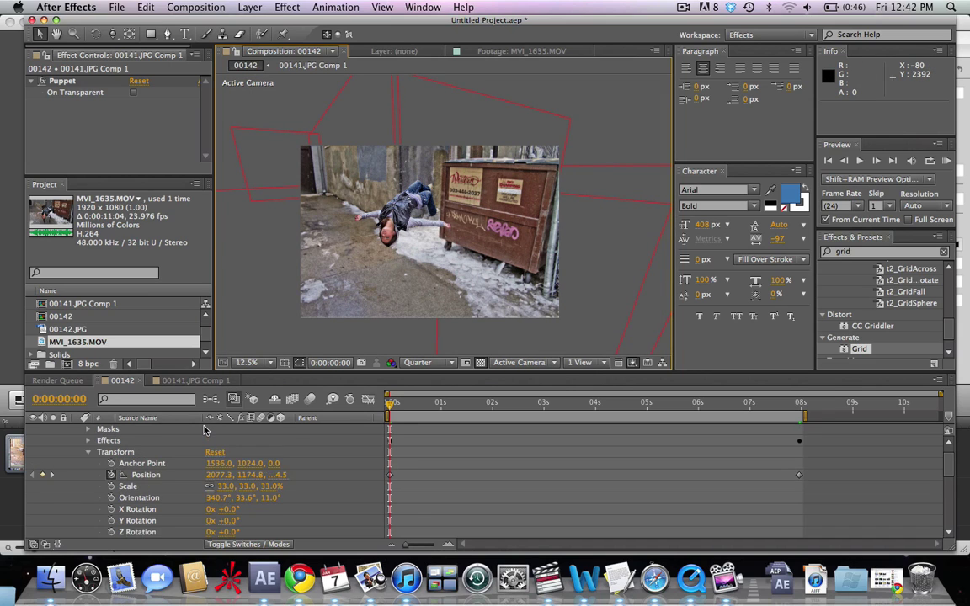
Enlarge the girl cutout to 41% scale.
{"action": "scroll", "coordinate": [203, 430], "scroll_direction": "down", "scroll_amount": 3}
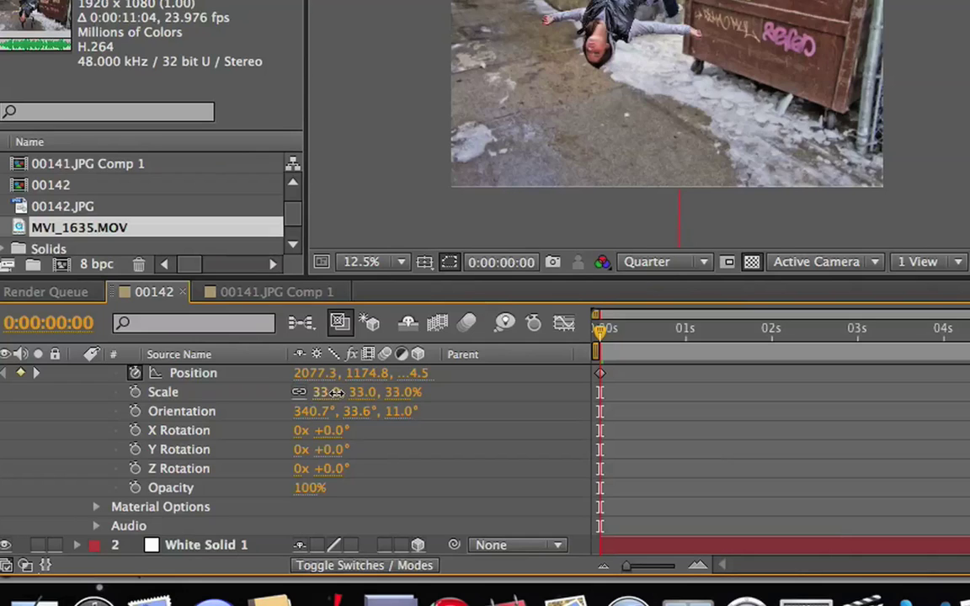
{"action": "left_click_drag", "start_coordinate": [228, 440], "coordinate": [232, 440]}
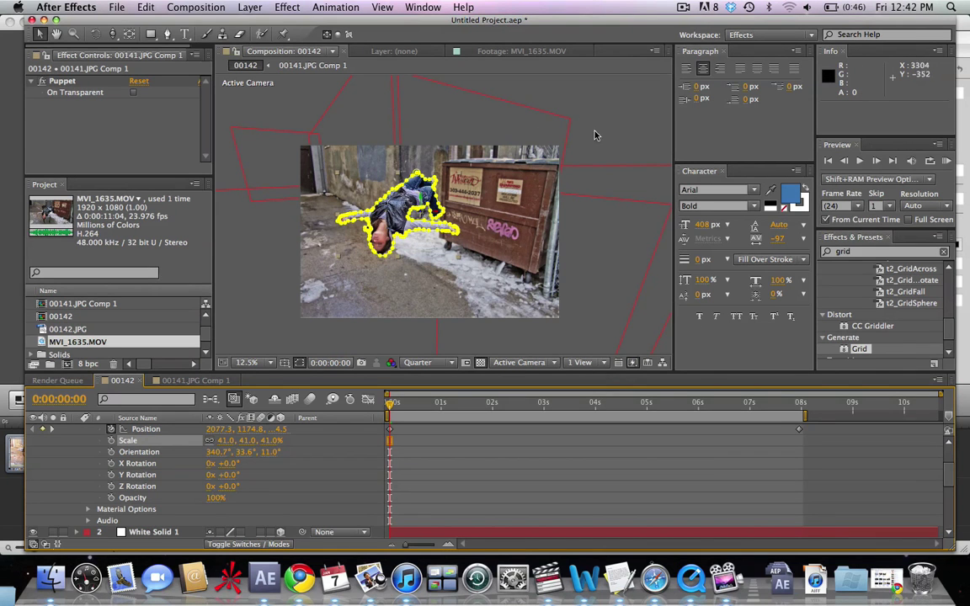
{"action": "left_click", "coordinate": [605, 143]}
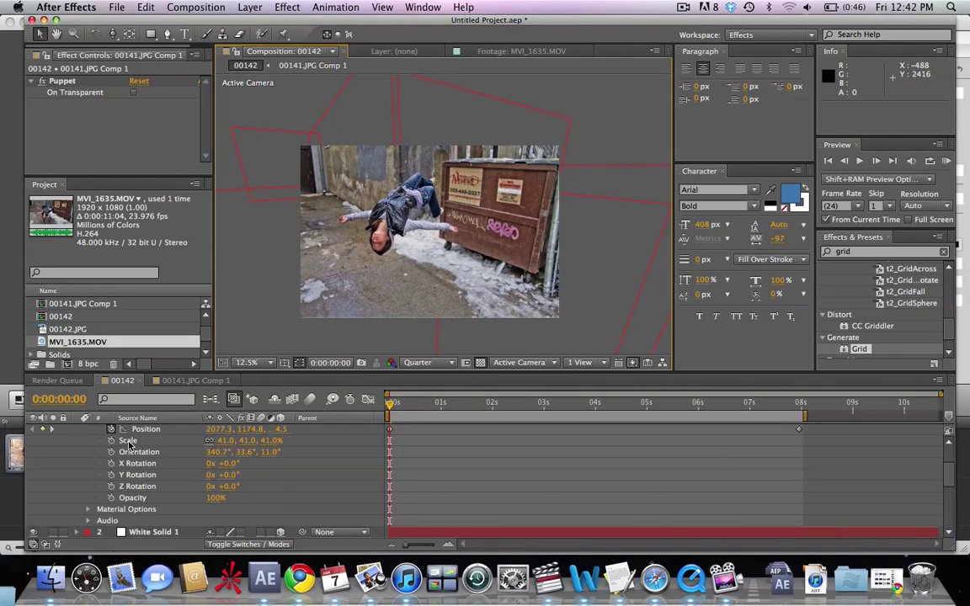
{"action": "scroll", "coordinate": [128, 444], "scroll_direction": "up", "scroll_amount": 2}
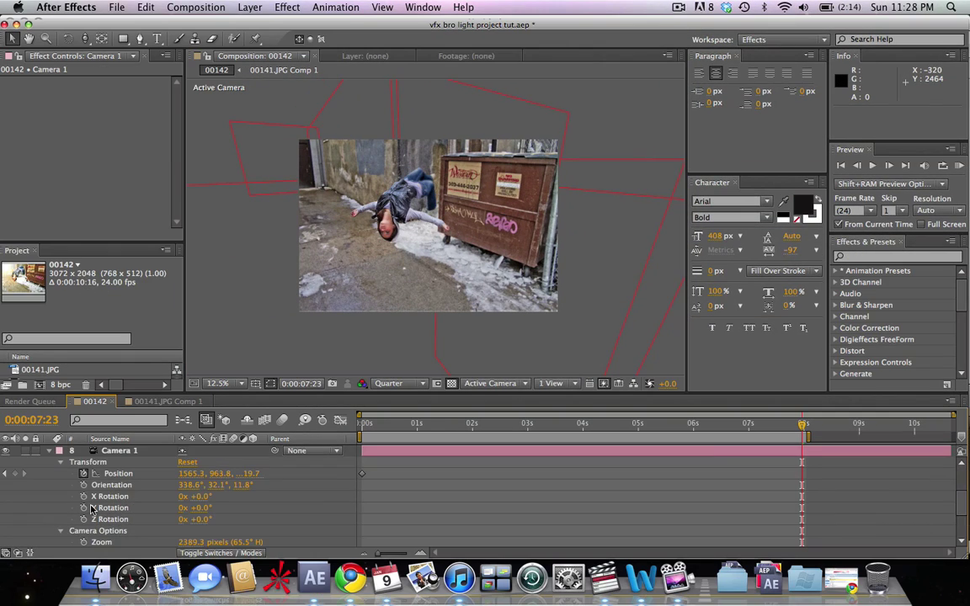
Enable Camera 1 depth of field with aperture 445.2, viewing at 25% at 1:00.
{"action": "scroll", "coordinate": [92, 510], "scroll_direction": "down", "scroll_amount": 3}
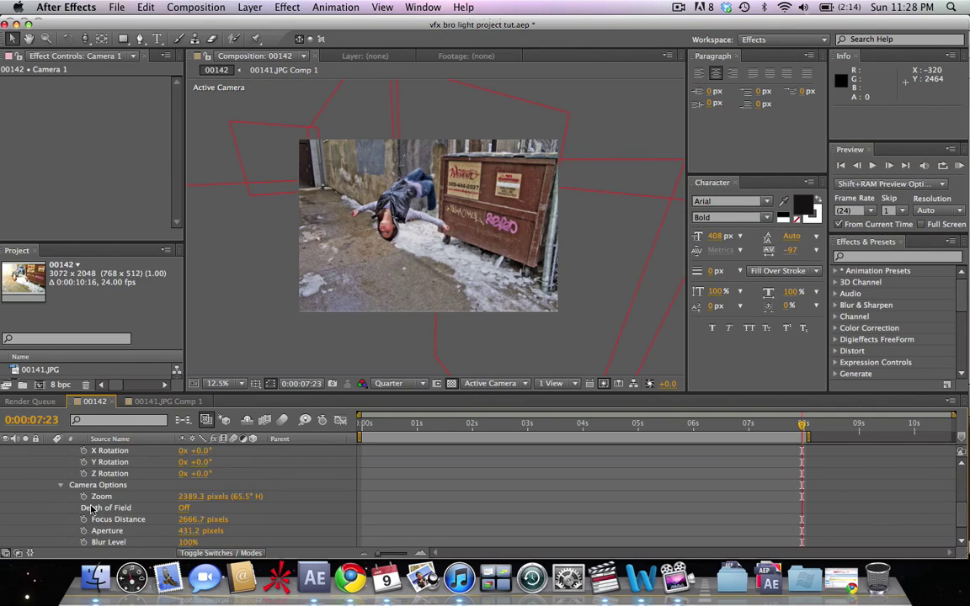
{"action": "scroll", "coordinate": [92, 510], "scroll_direction": "up", "scroll_amount": 2}
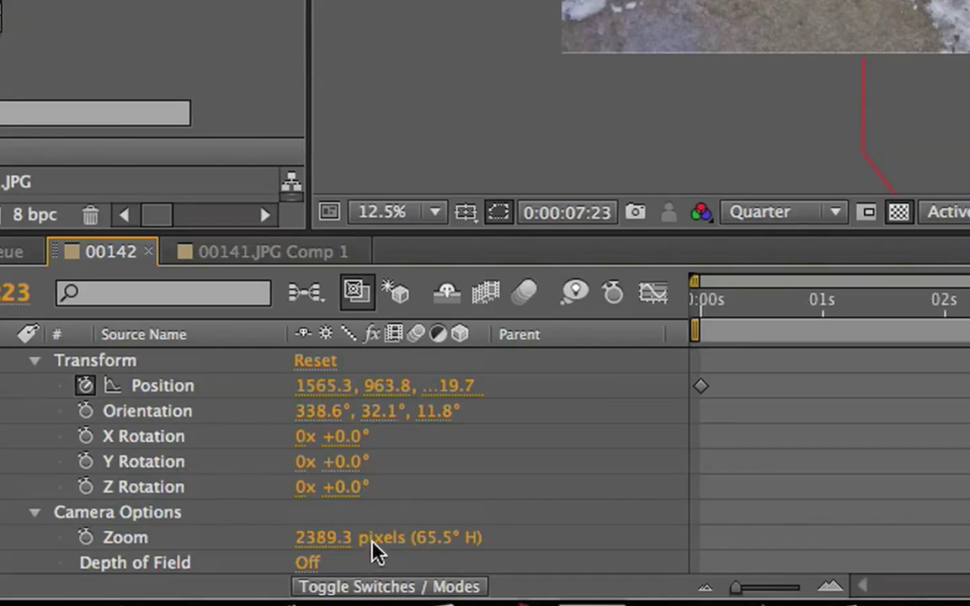
{"action": "left_click", "coordinate": [308, 562]}
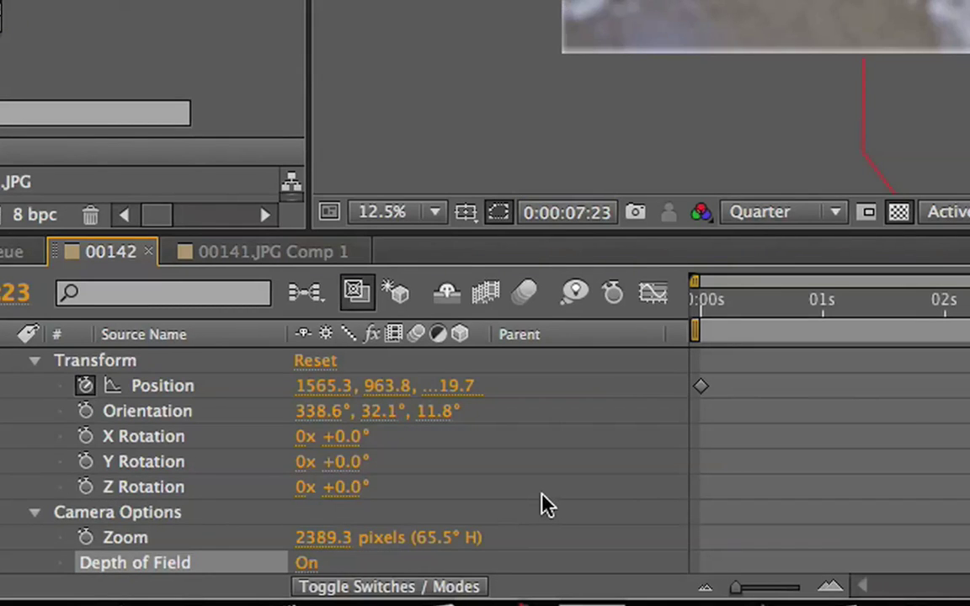
{"action": "scroll", "coordinate": [543, 506], "scroll_direction": "down", "scroll_amount": 1}
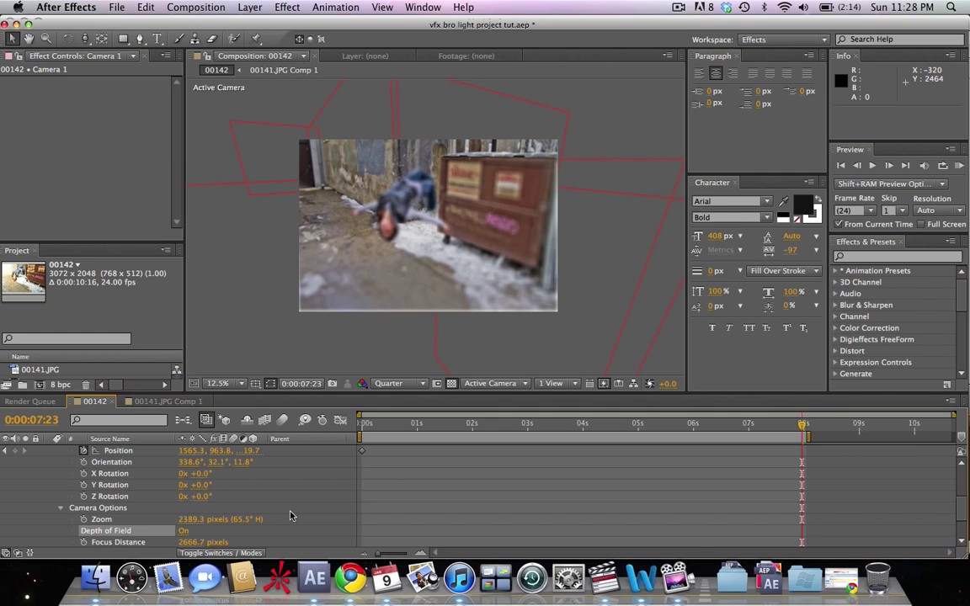
{"action": "scroll", "coordinate": [269, 518], "scroll_direction": "down", "scroll_amount": 1}
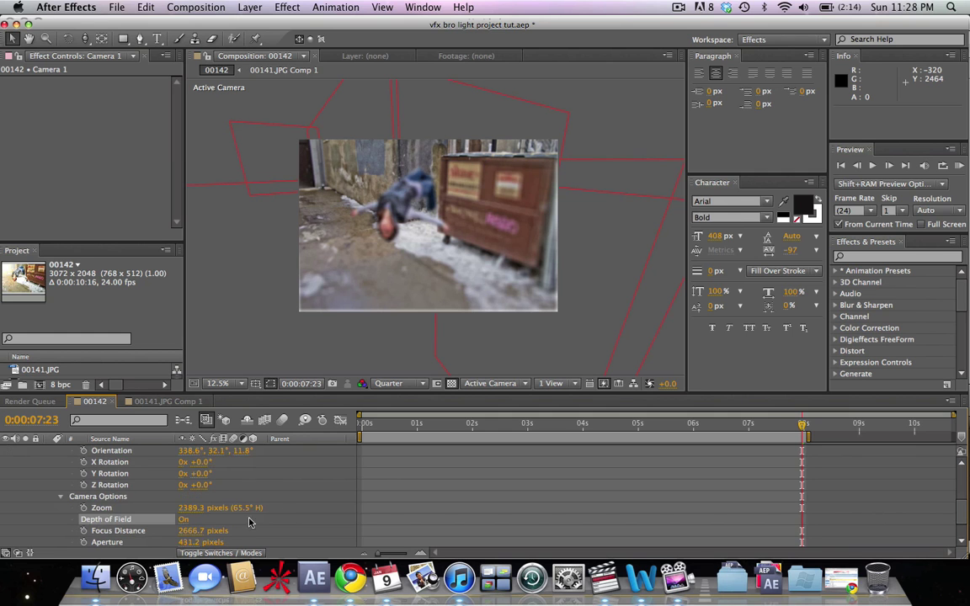
{"action": "left_click", "coordinate": [190, 542]}
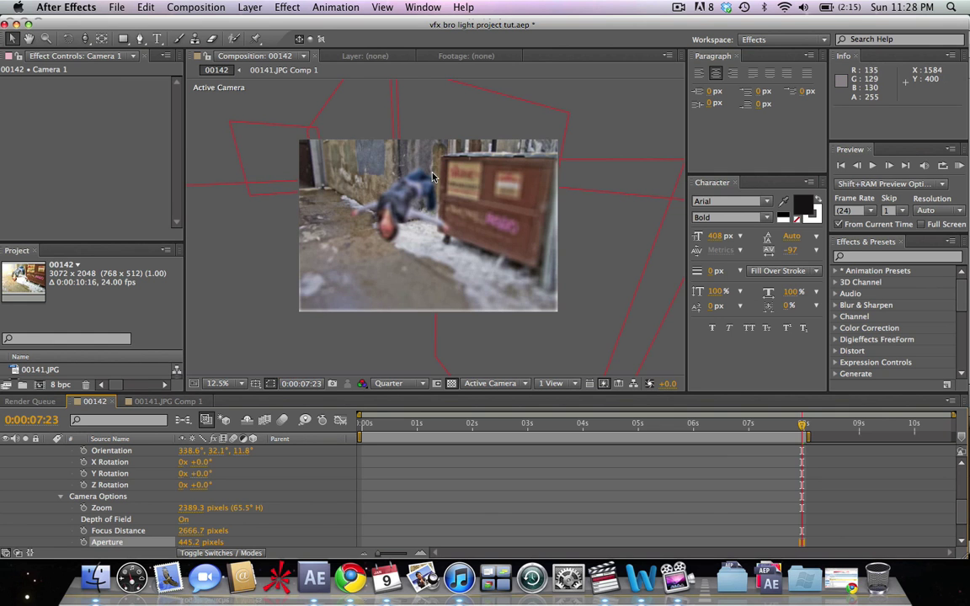
{"action": "key", "text": "period"}
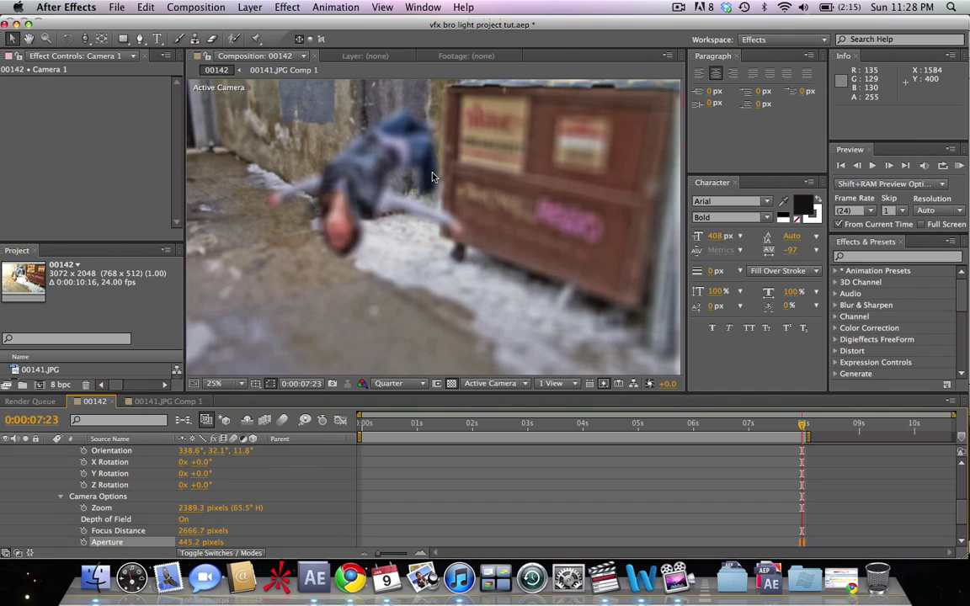
{"action": "left_click", "coordinate": [416, 423]}
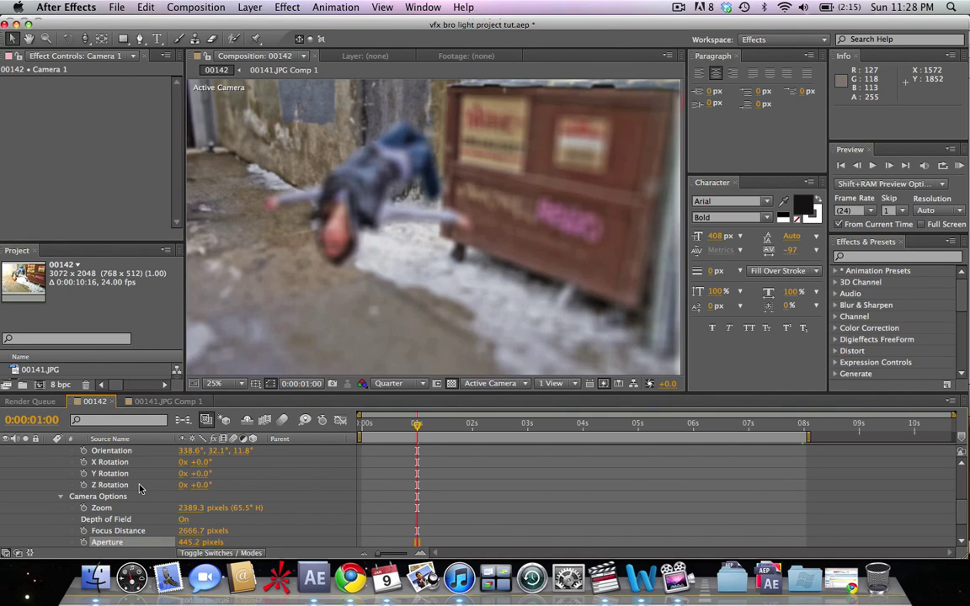
Keyframe Focus Distance starting at 0:00 and reaching 1100 pixels at 1 second.
{"action": "left_click", "coordinate": [84, 531]}
{"action": "left_click_drag", "start_coordinate": [418, 531], "coordinate": [192, 533]}
{"action": "left_click", "coordinate": [192, 531]}
{"action": "type", "text": "1"}
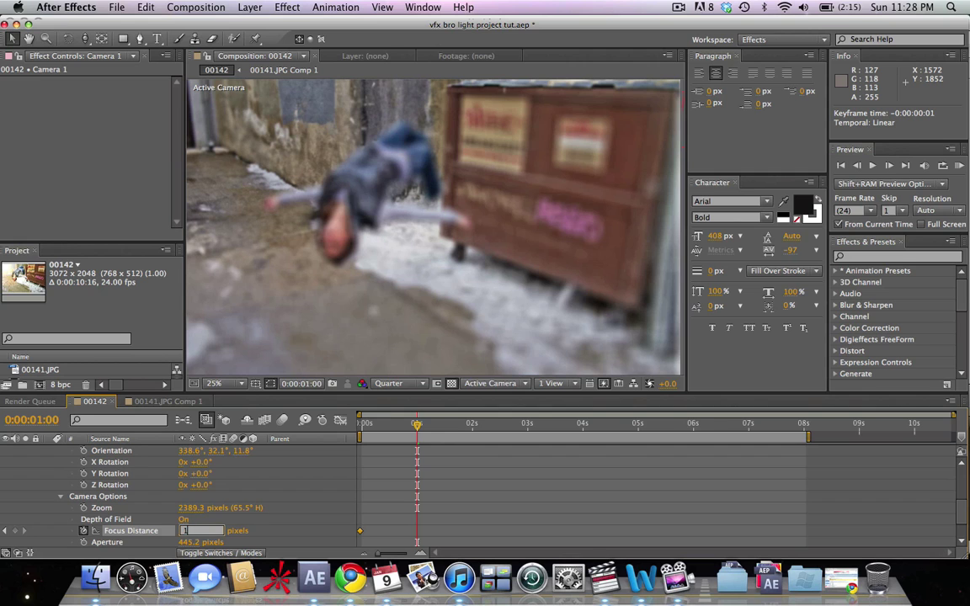
{"action": "type", "text": "05"}
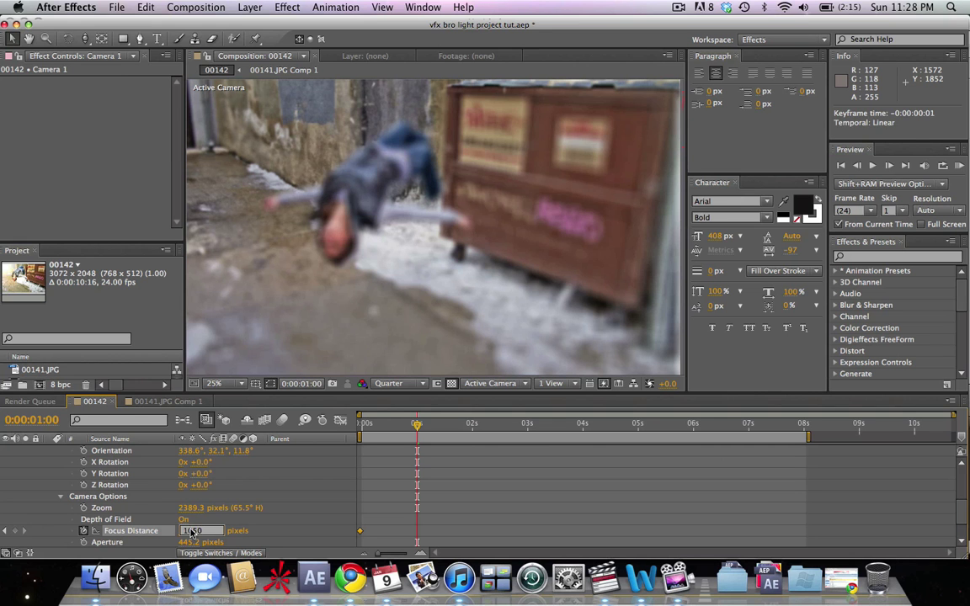
{"action": "key", "text": "Return"}
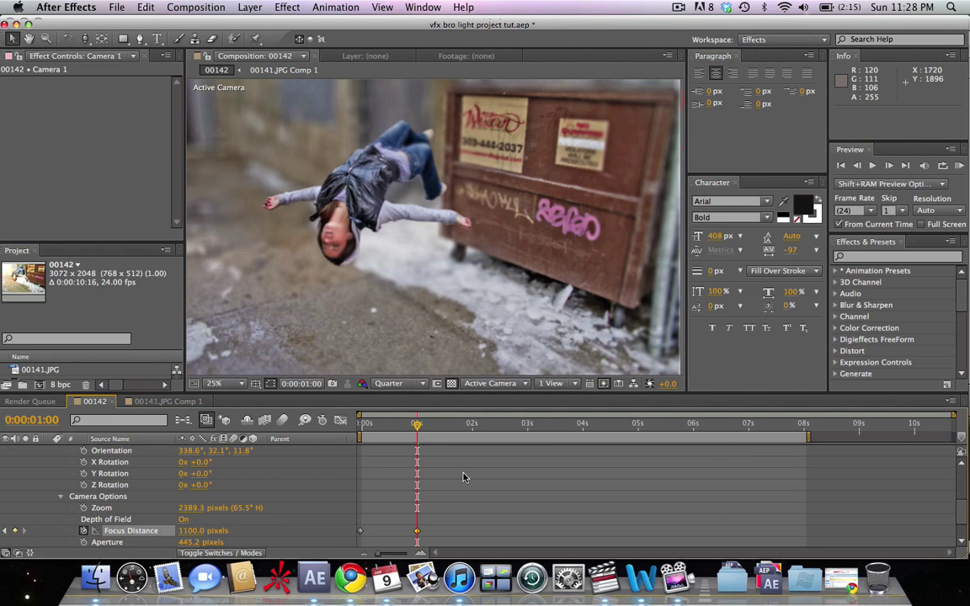
{"action": "scroll", "coordinate": [463, 477], "scroll_direction": "up", "scroll_amount": 5}
{"action": "scroll", "coordinate": [156, 511], "scroll_direction": "down", "scroll_amount": 3}
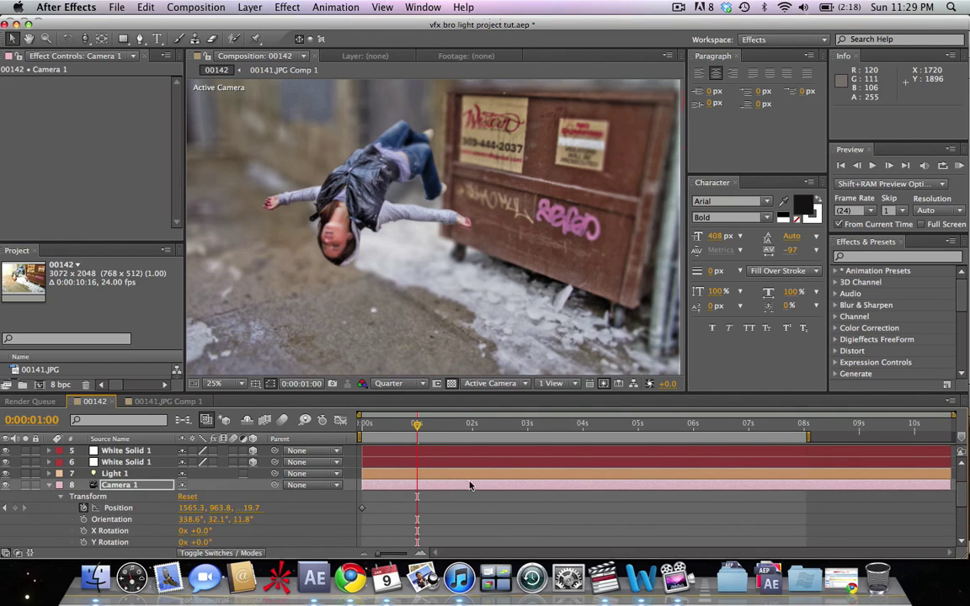
At 8:03, dolly the camera in closer to the girl.
{"action": "left_click", "coordinate": [809, 425]}
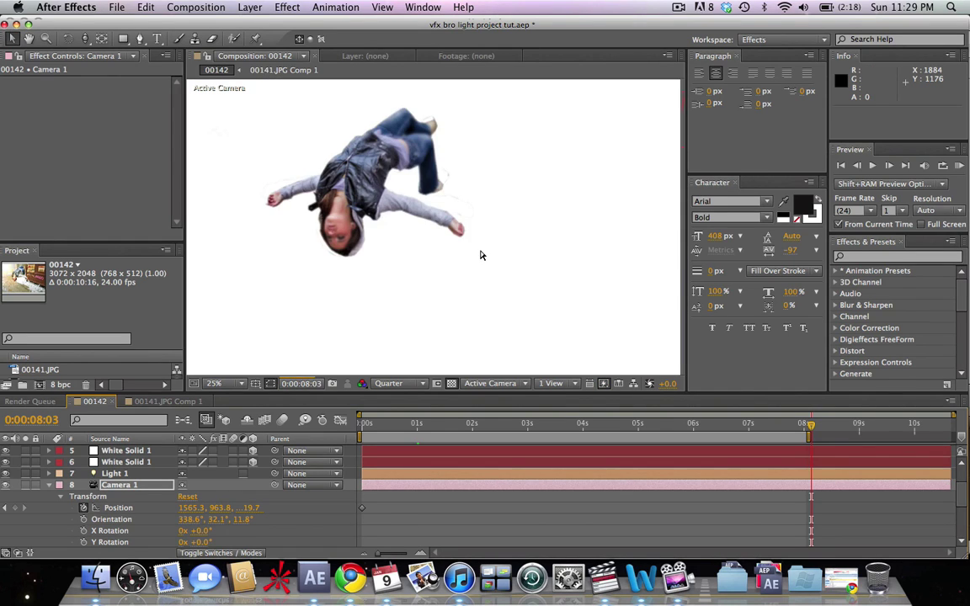
{"action": "key", "text": "c"}
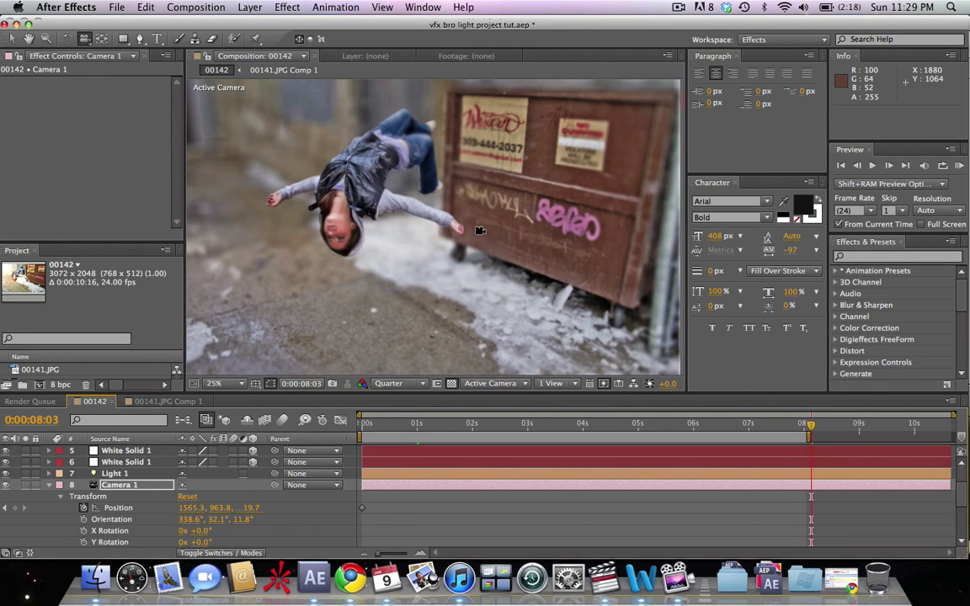
{"action": "left_click_drag", "start_coordinate": [404, 220], "coordinate": [460, 221]}
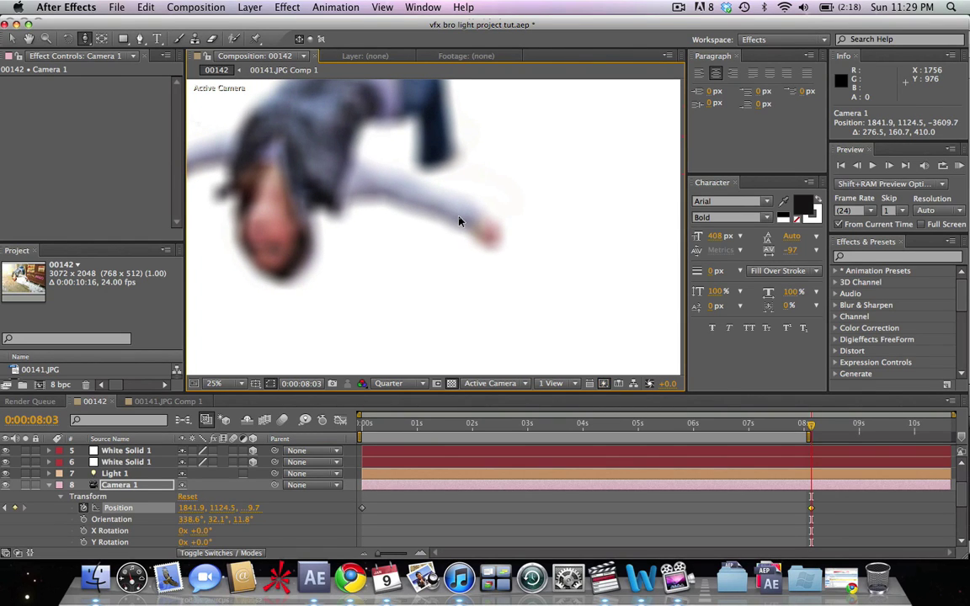
{"action": "key", "text": "comma"}
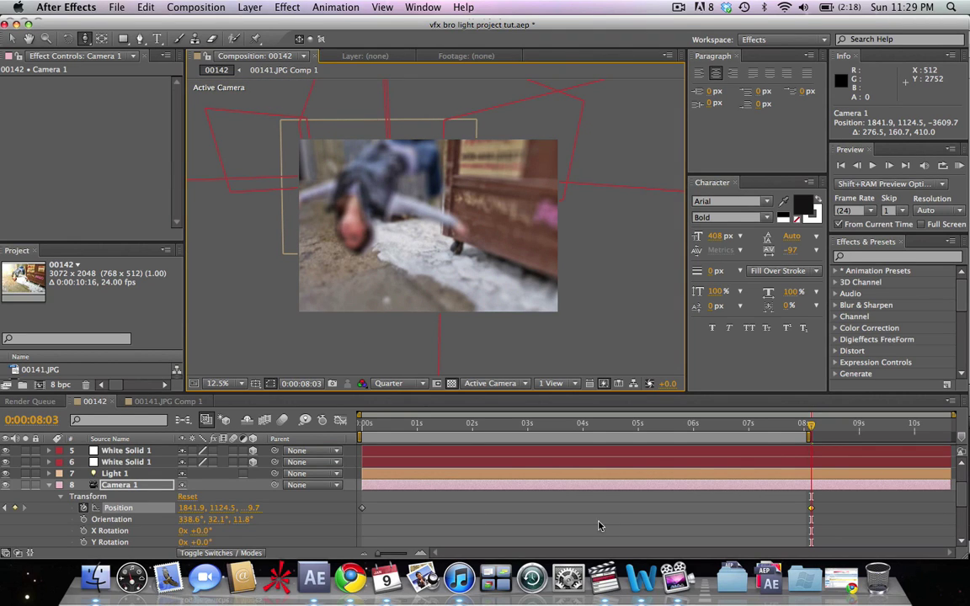
Set the camera's Focus Distance to 675 and zoom the viewer out to 12.5%.
{"action": "scroll", "coordinate": [168, 505], "scroll_direction": "down", "scroll_amount": 5}
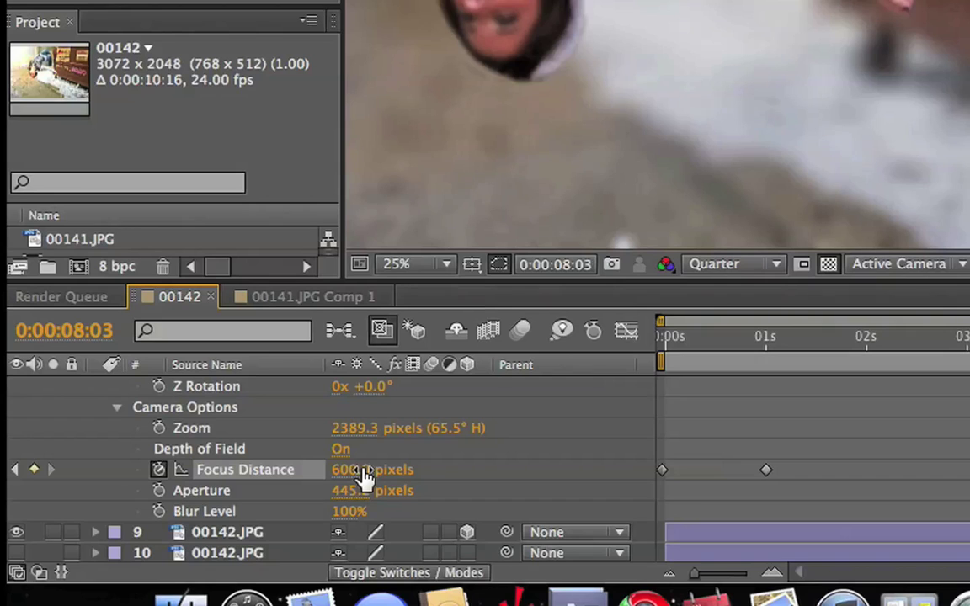
{"action": "left_click", "coordinate": [364, 472]}
{"action": "type", "text": "675"}
{"action": "key", "text": "Return"}
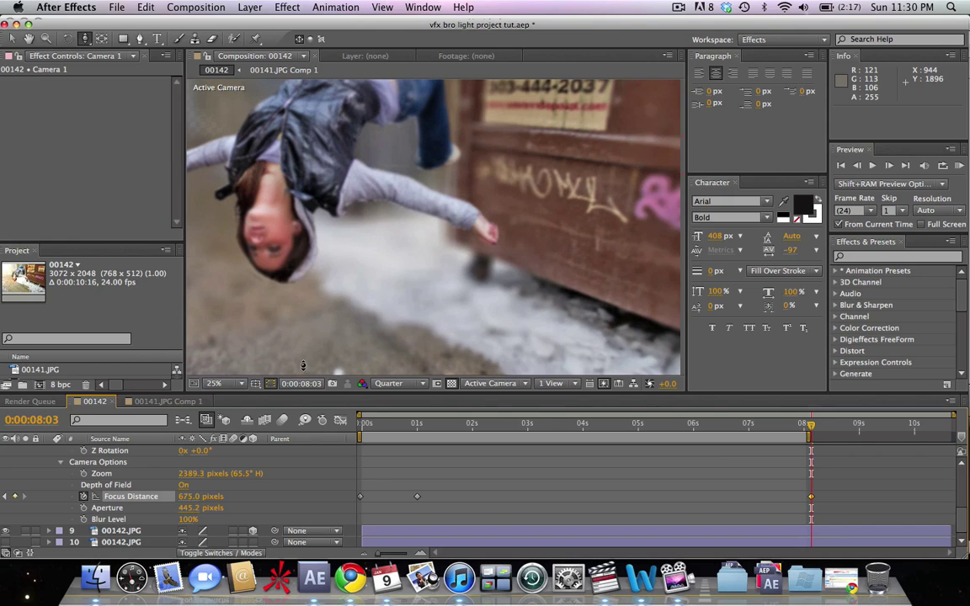
{"action": "key", "text": "comma"}
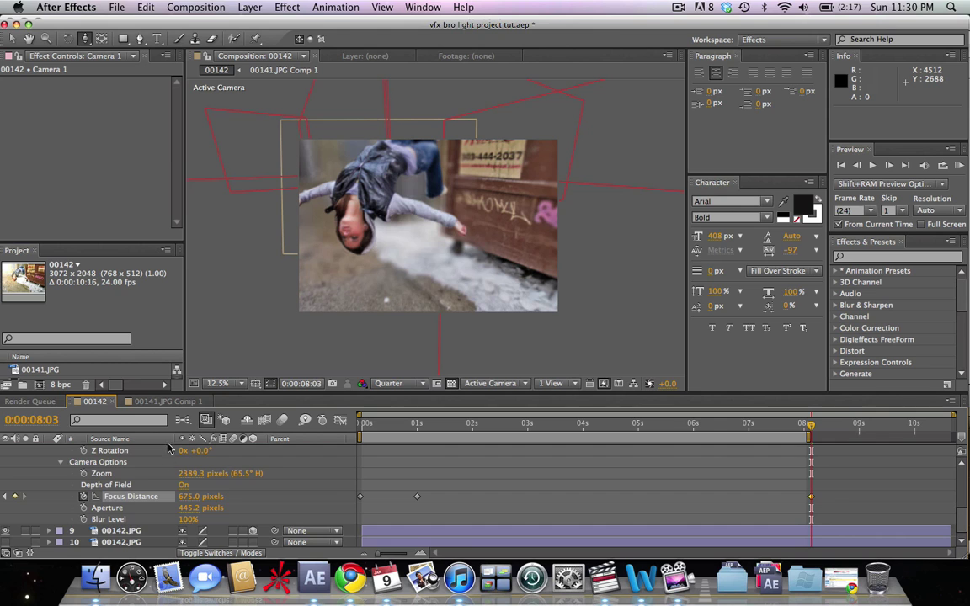
{"action": "scroll", "coordinate": [130, 482], "scroll_direction": "up", "scroll_amount": 8}
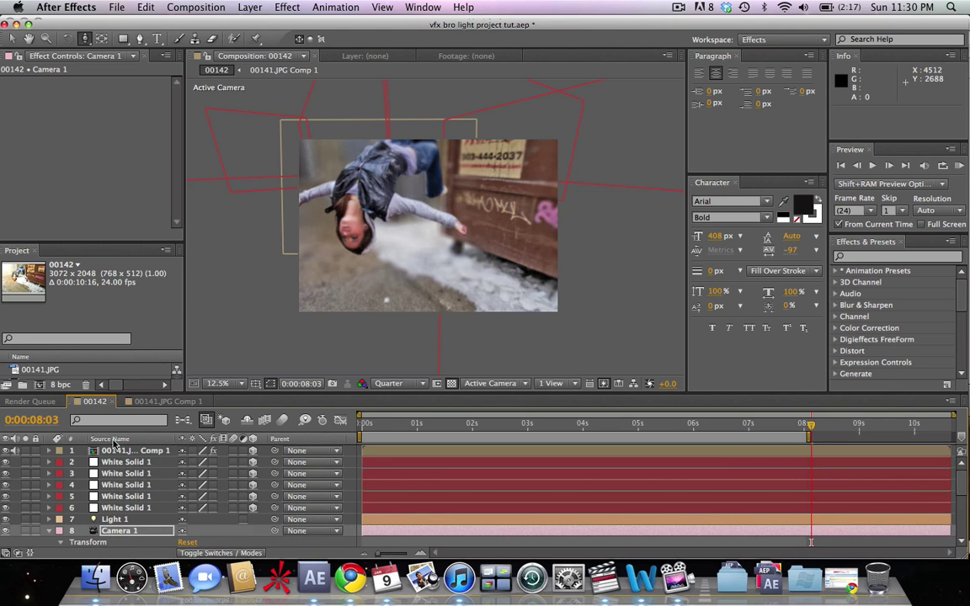
Inside the 00141.JPG Comp 1 precomp, add a new adjustment layer.
{"action": "double_click", "coordinate": [122, 451]}
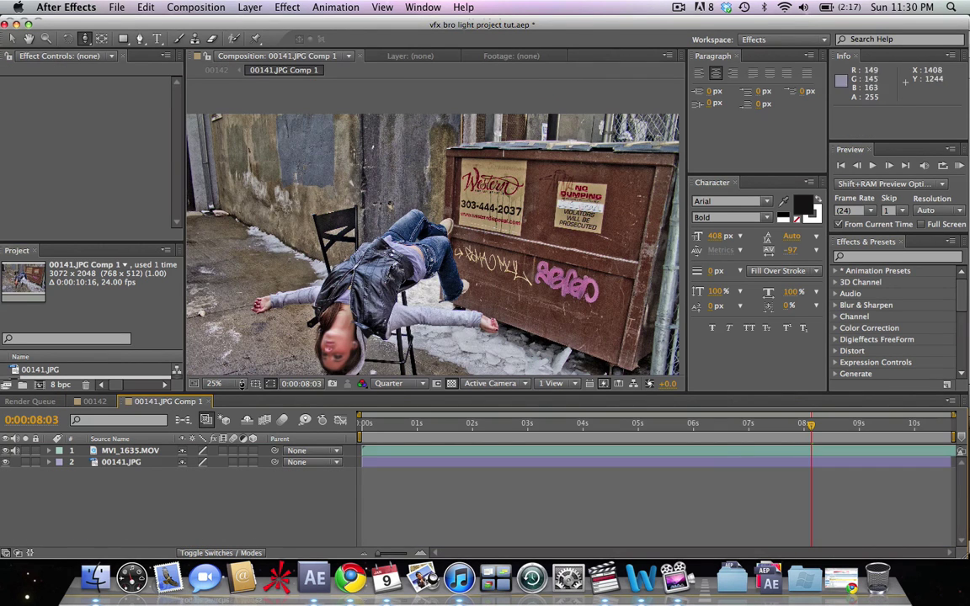
{"action": "key", "text": "v"}
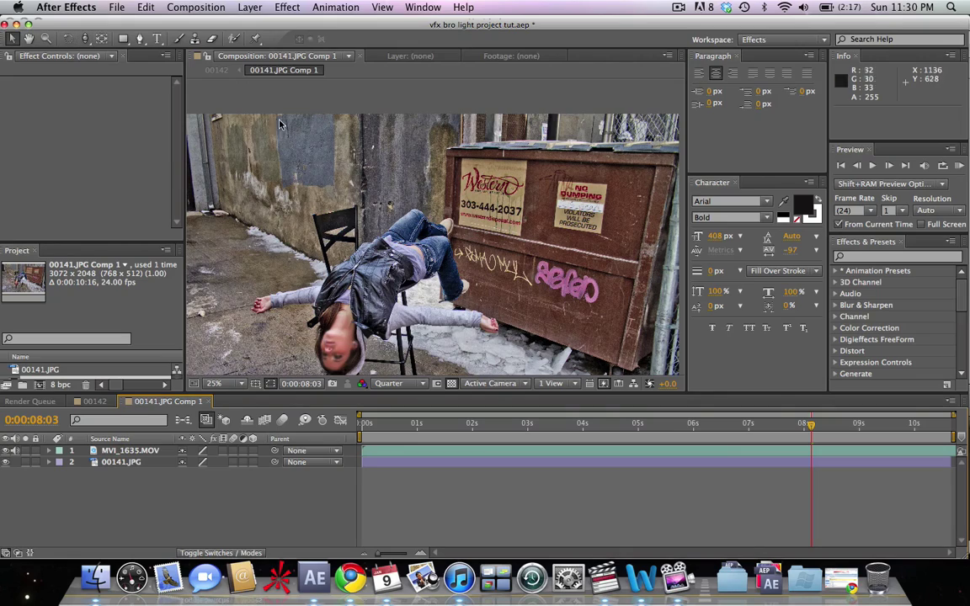
{"action": "left_click", "coordinate": [261, 7]}
{"action": "mouse_move", "coordinate": [263, 23]}
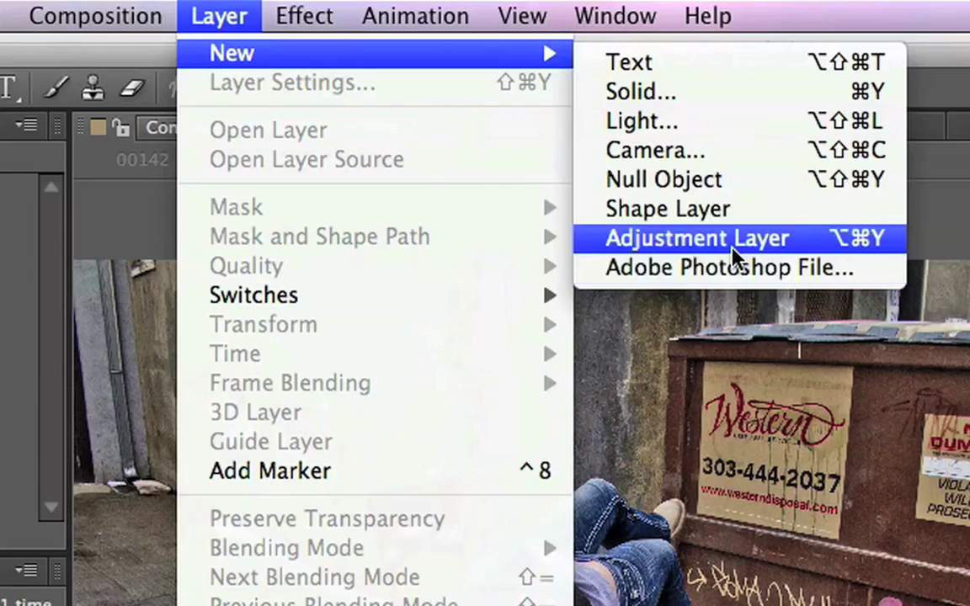
{"action": "left_click", "coordinate": [475, 105]}
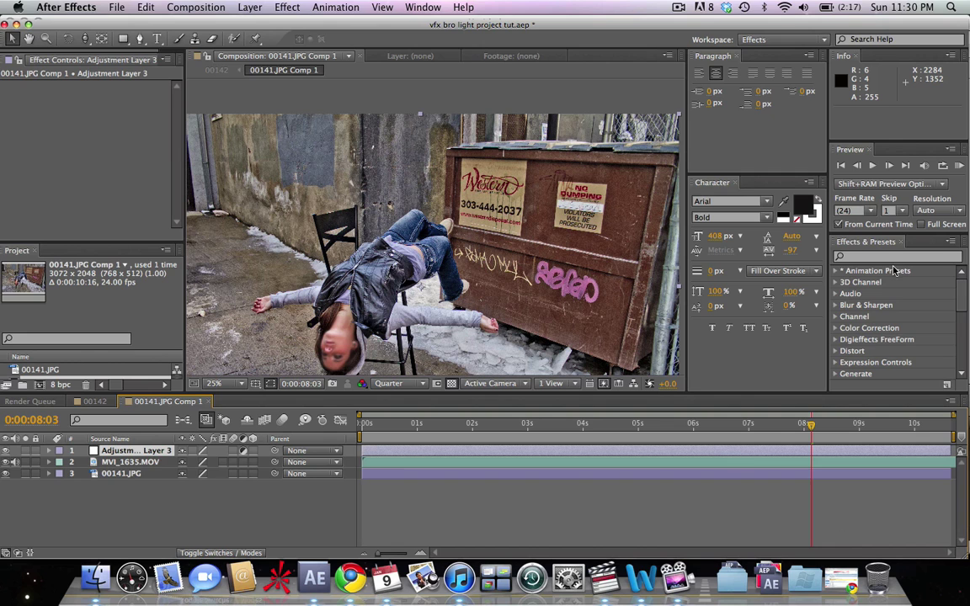
Apply Fast Blur to the adjustment layer with Blurriness 22.
{"action": "left_click", "coordinate": [888, 258]}
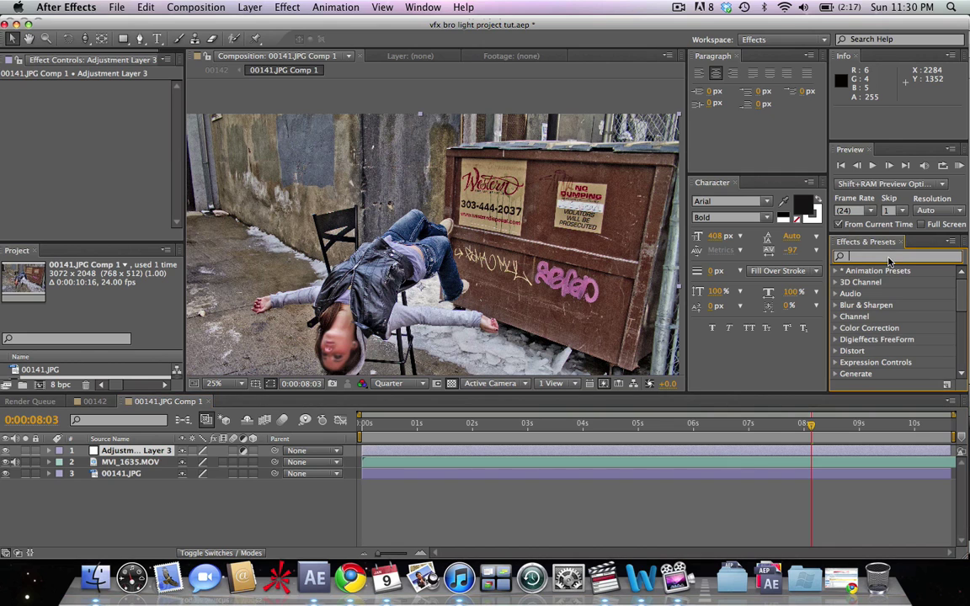
{"action": "type", "text": "fast blur"}
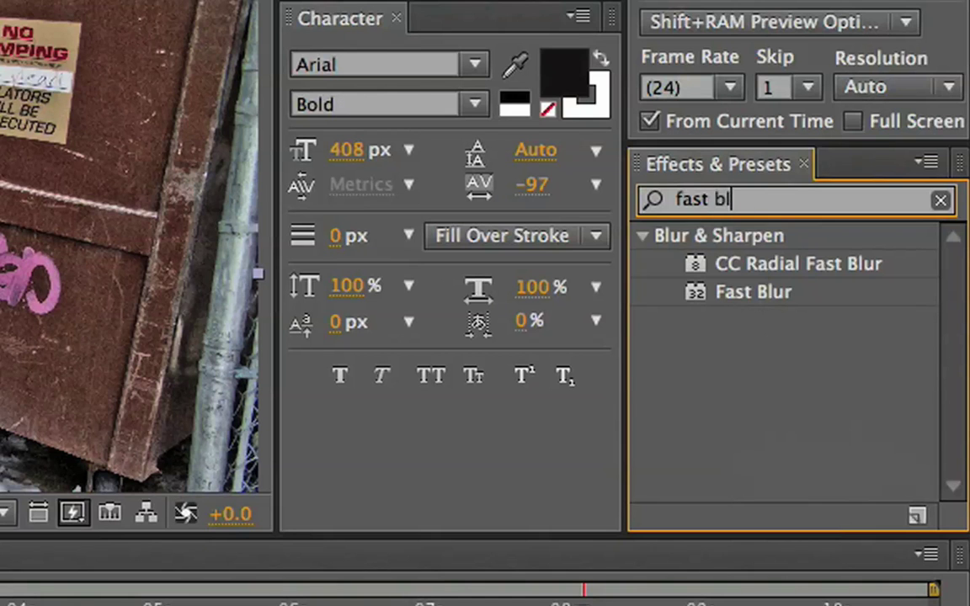
{"action": "left_click_drag", "start_coordinate": [775, 294], "coordinate": [426, 455]}
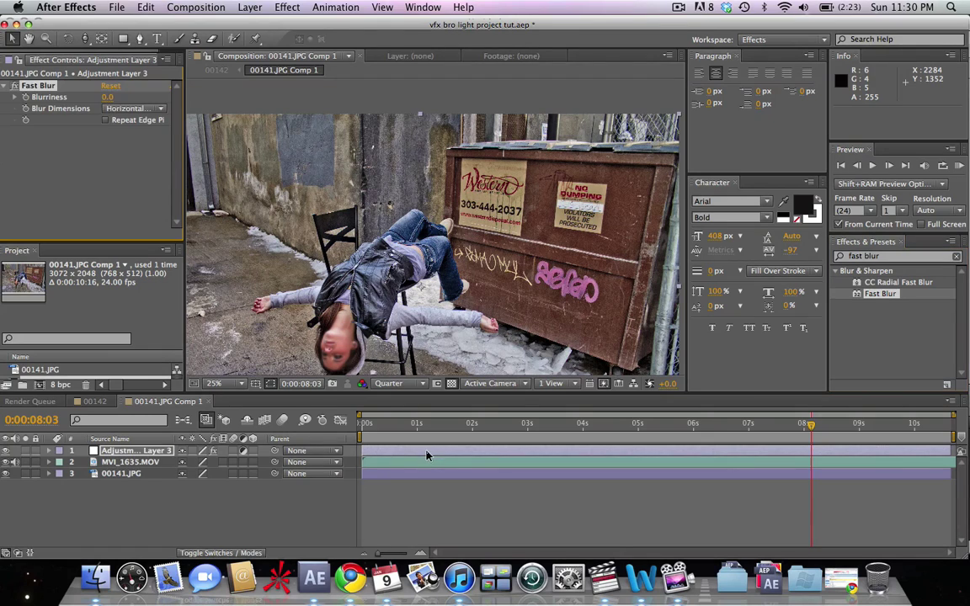
{"action": "left_click", "coordinate": [108, 96]}
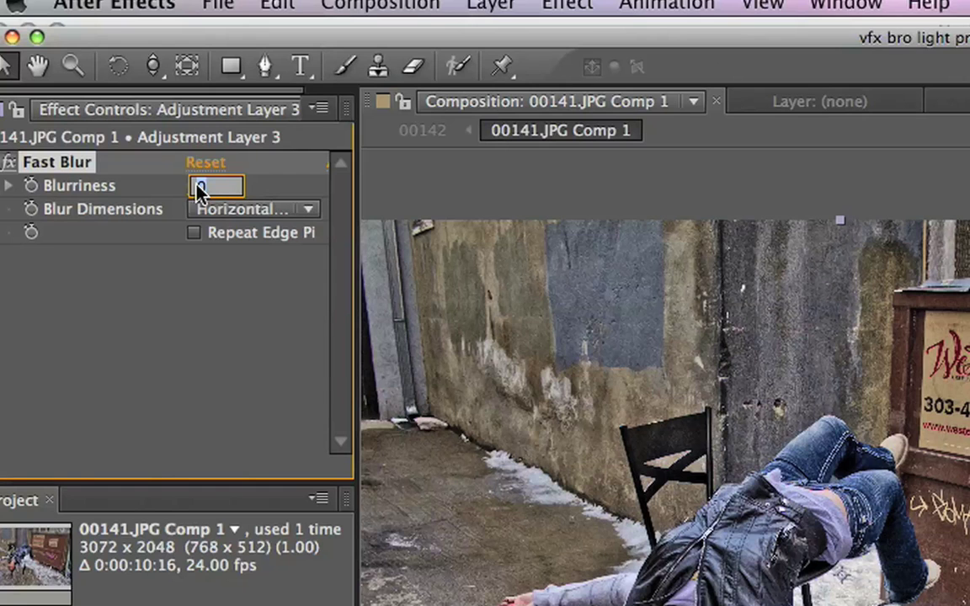
{"action": "type", "text": "22"}
{"action": "key", "text": "Return"}
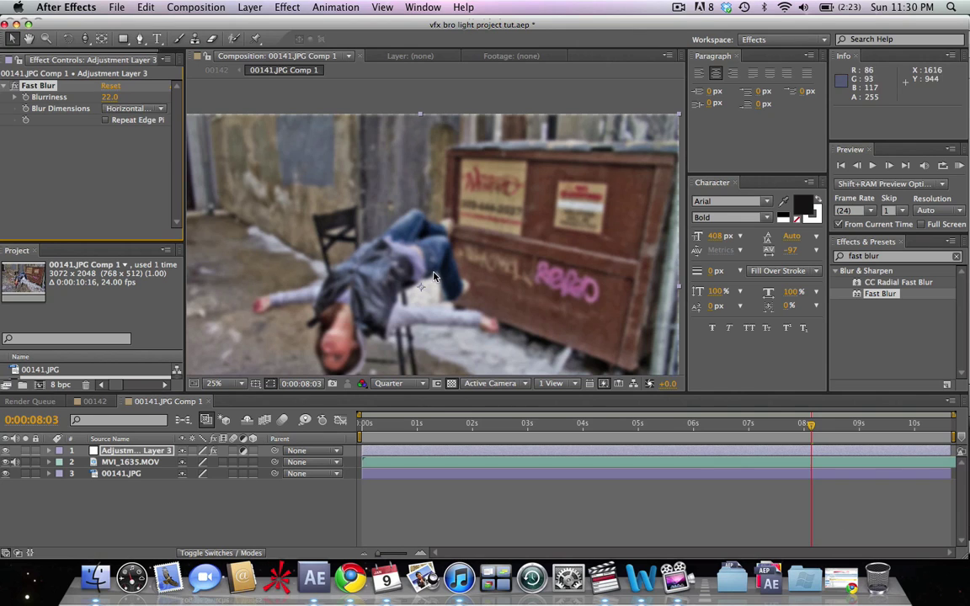
Draw a closed Pen mask around the background, skirting the girl's body.
{"action": "key", "text": "g"}
{"action": "key", "text": "comma"}
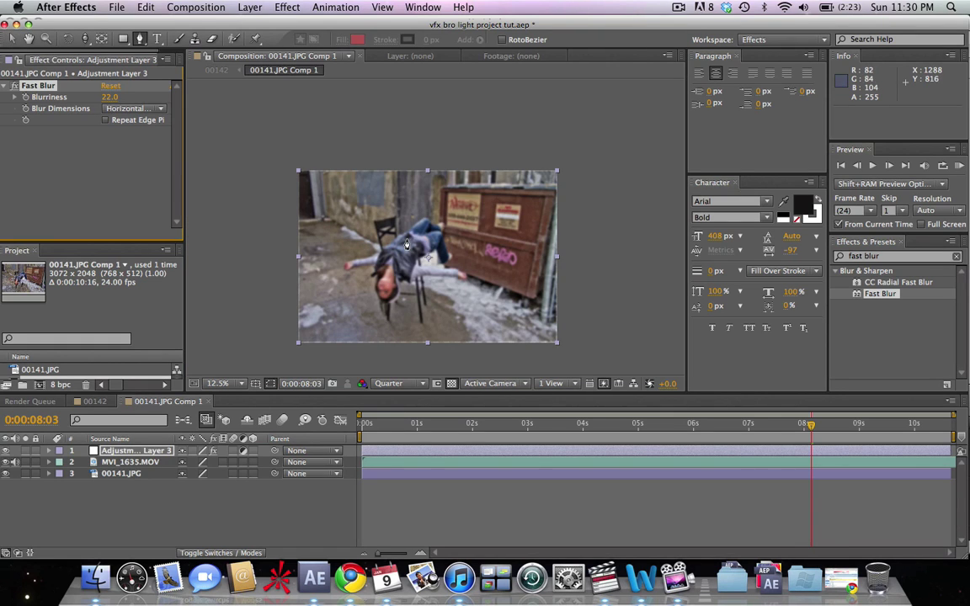
{"action": "left_click", "coordinate": [403, 233]}
{"action": "left_click", "coordinate": [425, 253]}
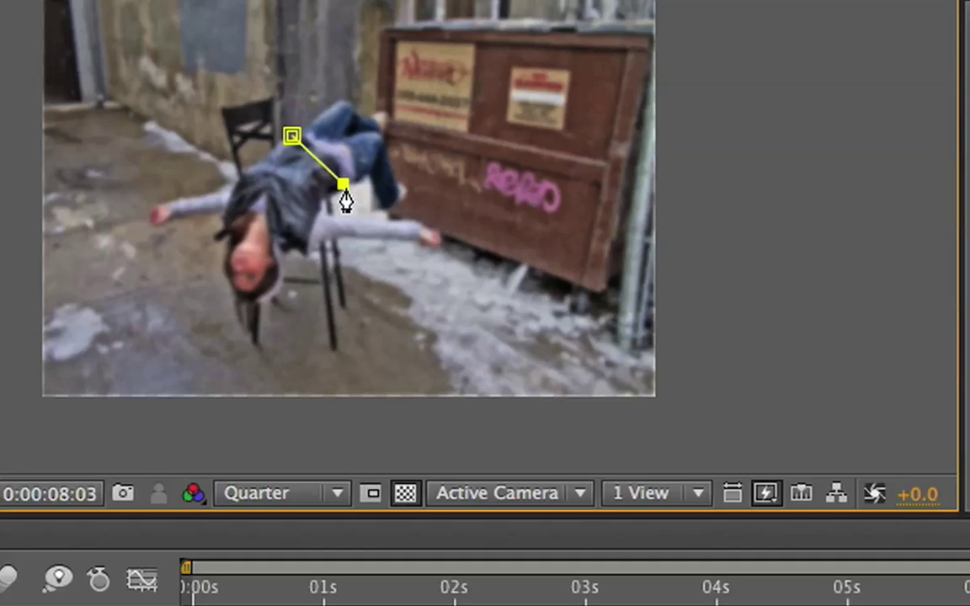
{"action": "left_click_drag", "start_coordinate": [348, 202], "coordinate": [349, 201]}
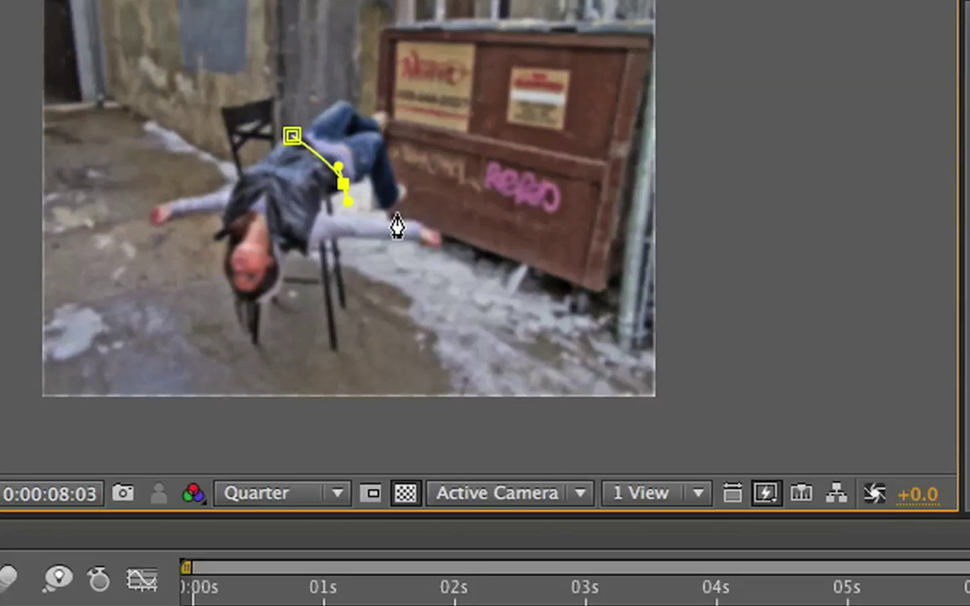
{"action": "left_click", "coordinate": [396, 214]}
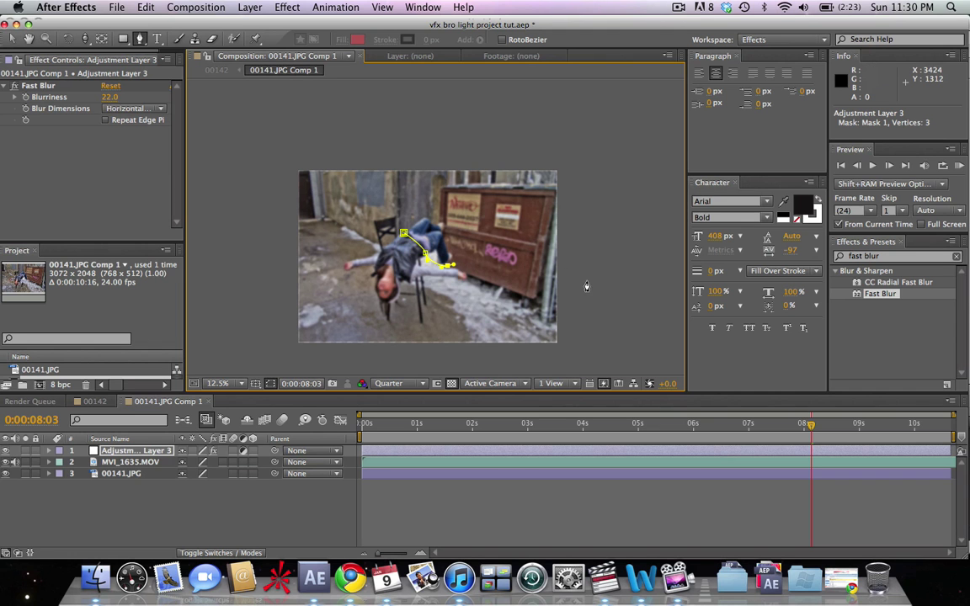
{"action": "left_click", "coordinate": [778, 250]}
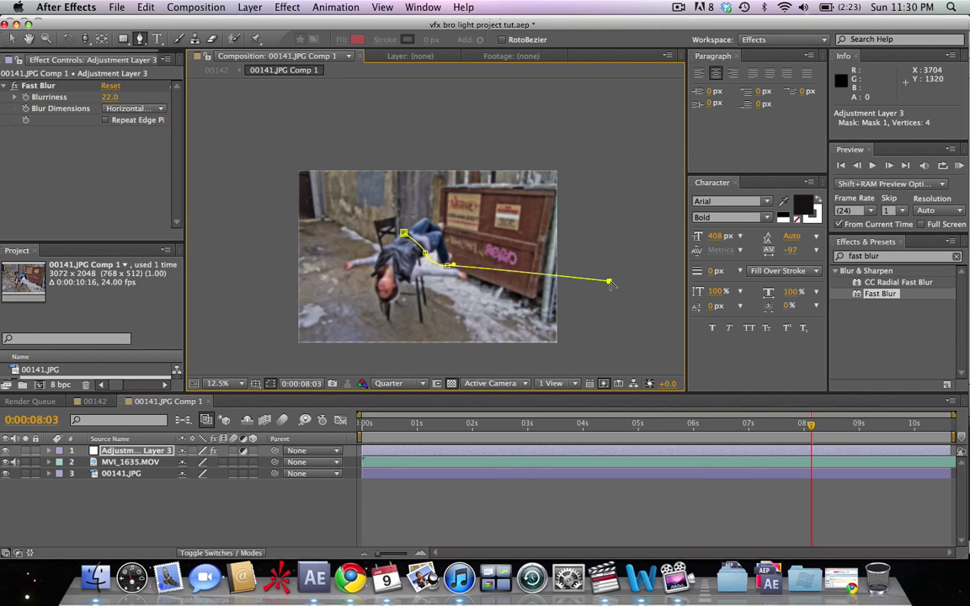
{"action": "left_click", "coordinate": [646, 117]}
{"action": "left_click", "coordinate": [324, 91]}
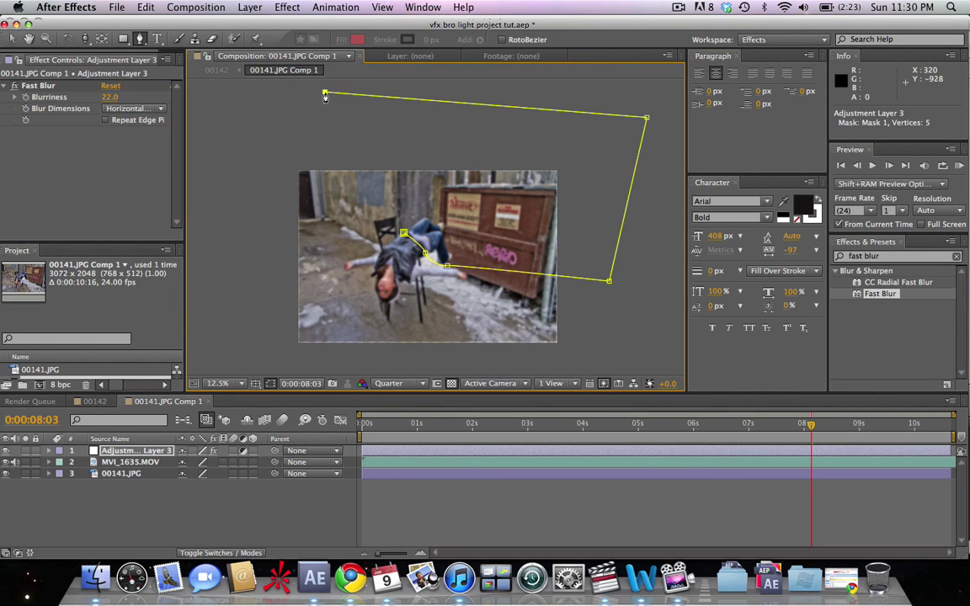
{"action": "left_click", "coordinate": [403, 232]}
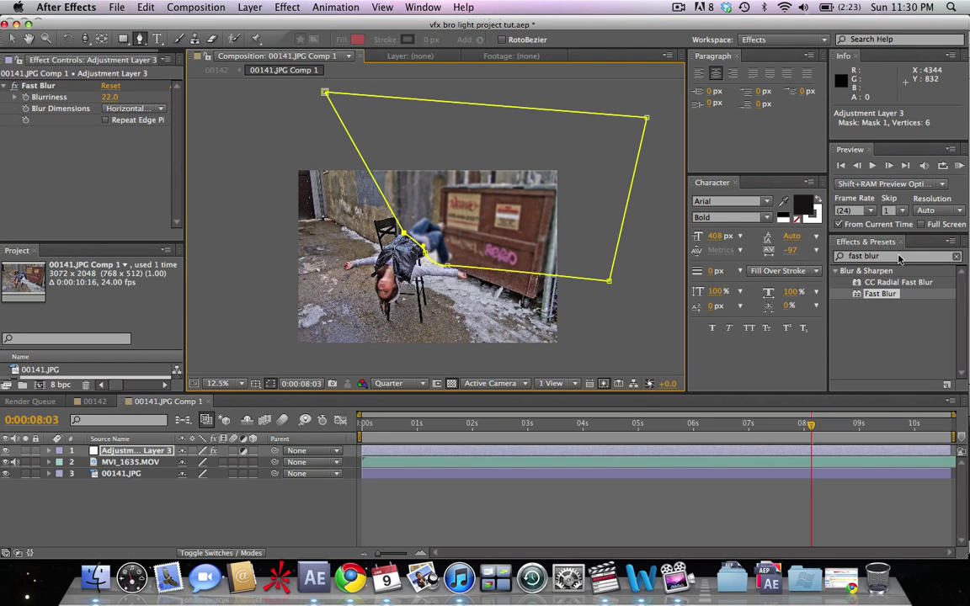
Feather Mask 1 to 212 pixels and lower Fast Blur blurriness to 16.
{"action": "left_click", "coordinate": [48, 451]}
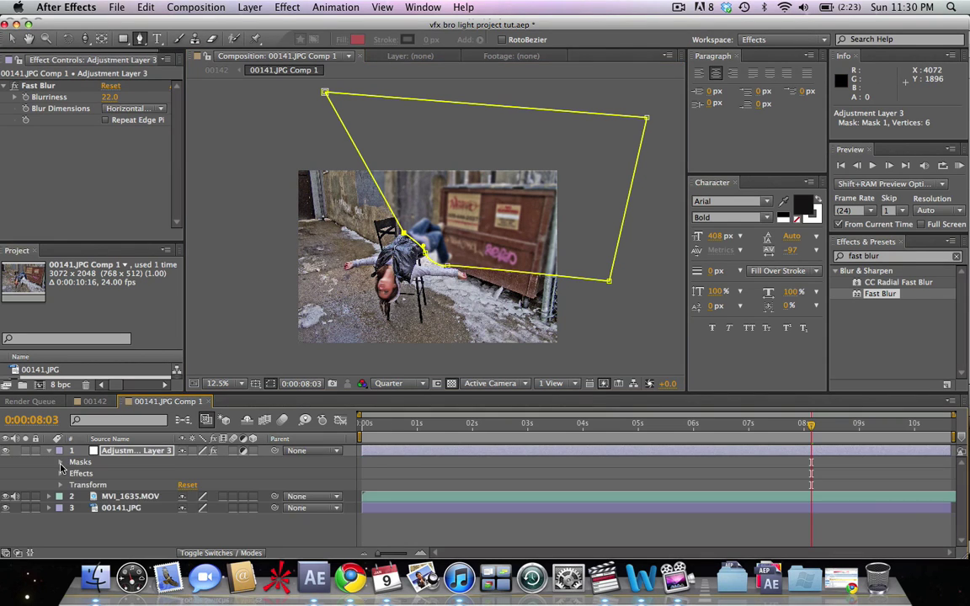
{"action": "left_click", "coordinate": [60, 463]}
{"action": "left_click", "coordinate": [72, 474]}
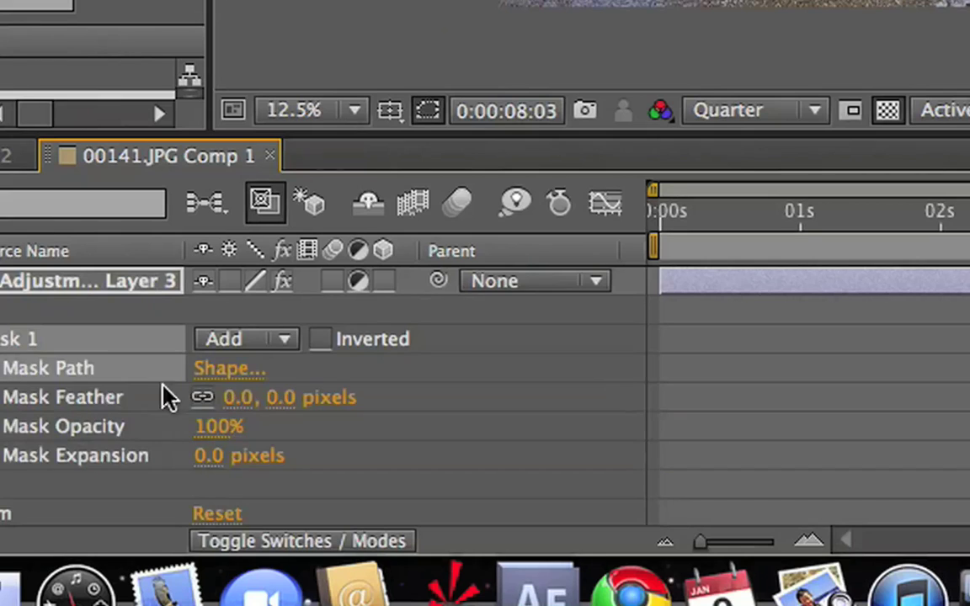
{"action": "left_click_drag", "start_coordinate": [195, 496], "coordinate": [227, 496]}
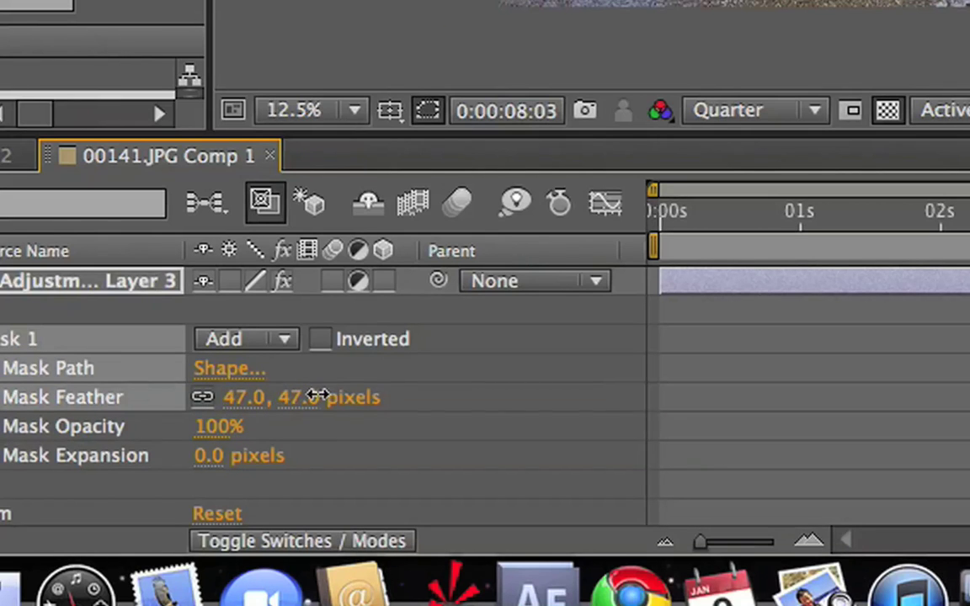
{"action": "left_click_drag", "start_coordinate": [318, 396], "coordinate": [497, 416]}
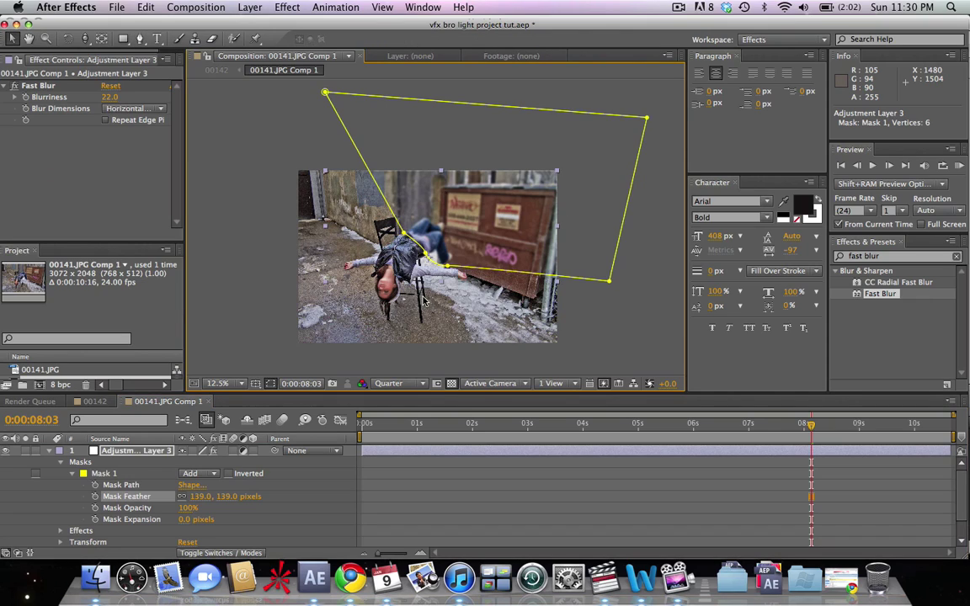
{"action": "scroll", "coordinate": [423, 300], "scroll_direction": "up", "scroll_amount": 4}
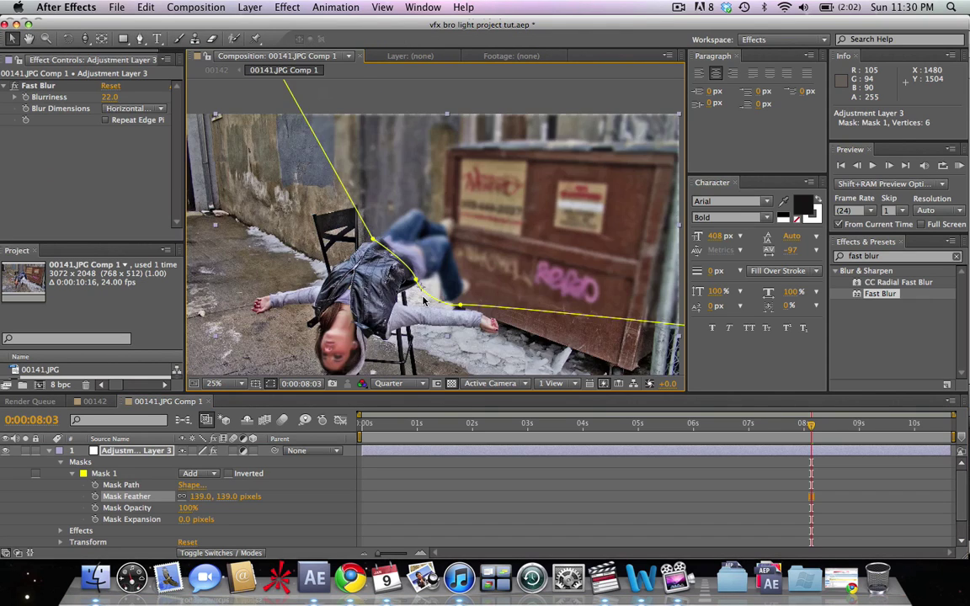
{"action": "scroll", "coordinate": [424, 301], "scroll_direction": "down", "scroll_amount": 2}
{"action": "left_click", "coordinate": [106, 98]}
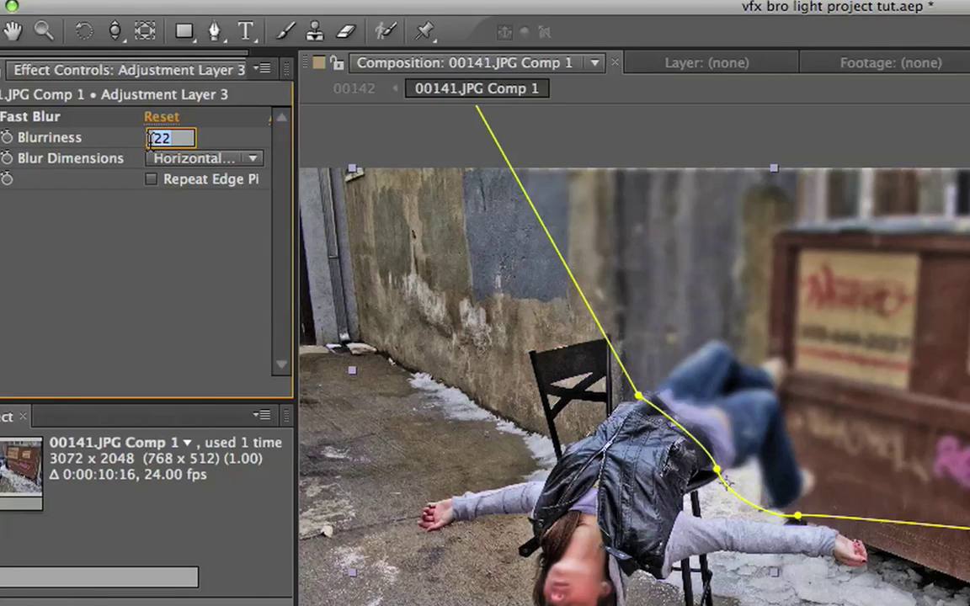
{"action": "type", "text": "16"}
{"action": "key", "text": "Return"}
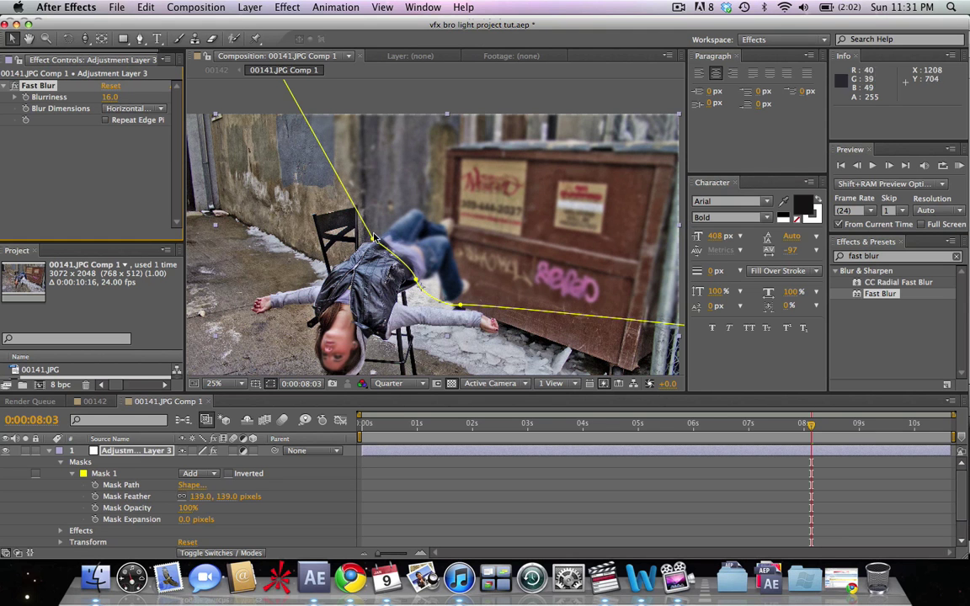
{"action": "left_click_drag", "start_coordinate": [204, 497], "coordinate": [249, 496]}
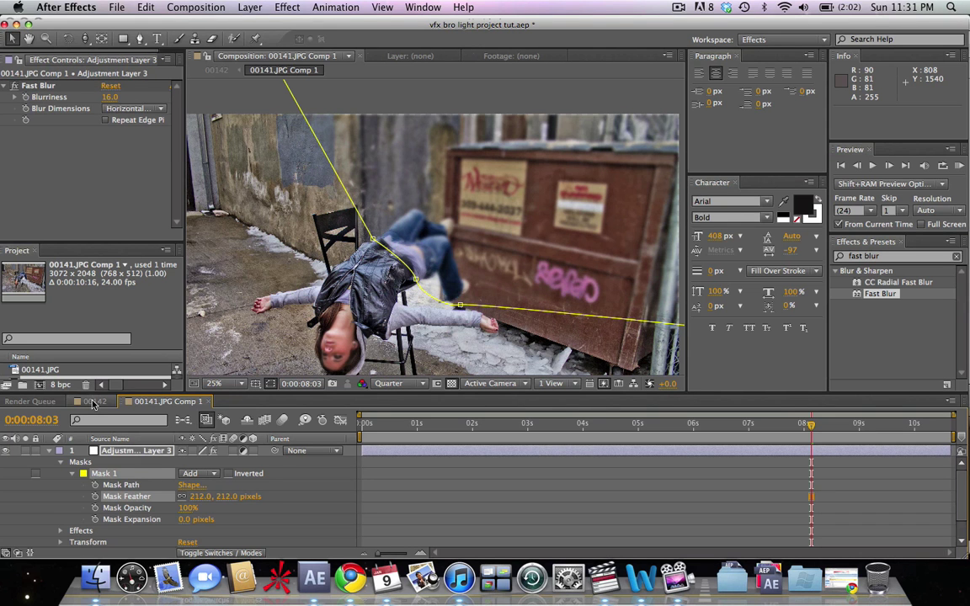
Back in the 00142 composition, create a new solid layer with default settings.
{"action": "left_click", "coordinate": [92, 401]}
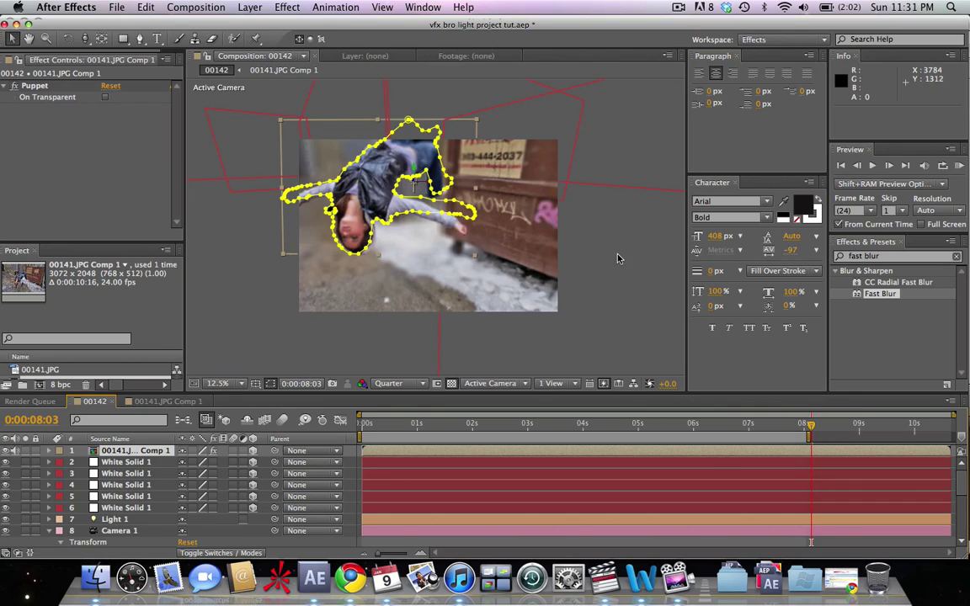
{"action": "left_click", "coordinate": [126, 484]}
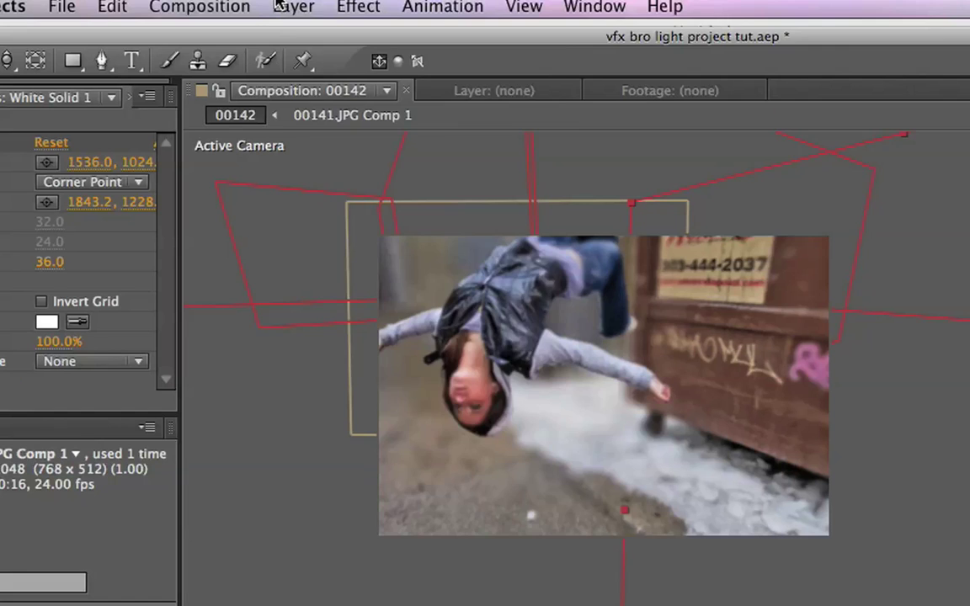
{"action": "left_click", "coordinate": [249, 7]}
{"action": "mouse_move", "coordinate": [265, 24]}
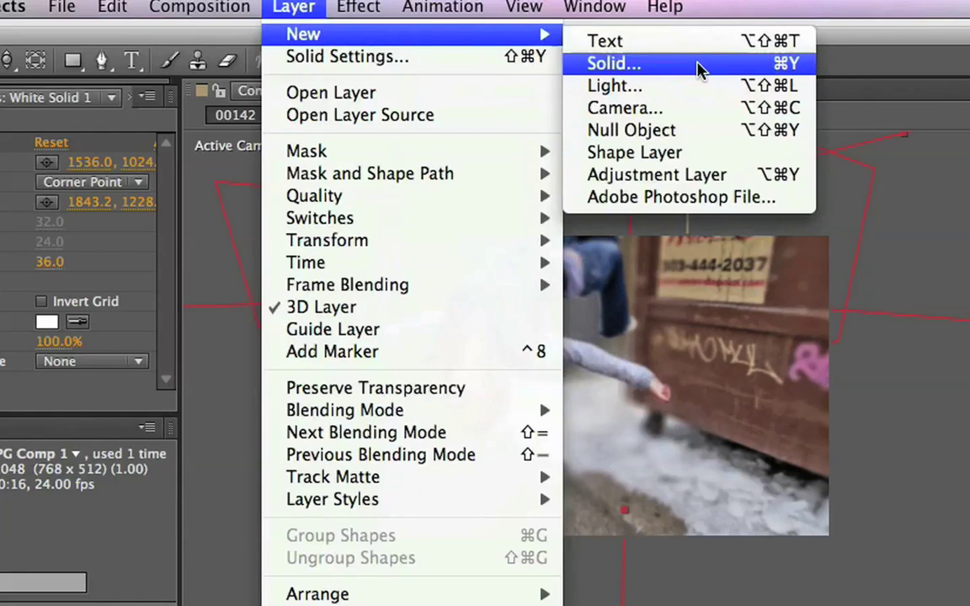
{"action": "left_click", "coordinate": [697, 65]}
{"action": "key", "text": "Return"}
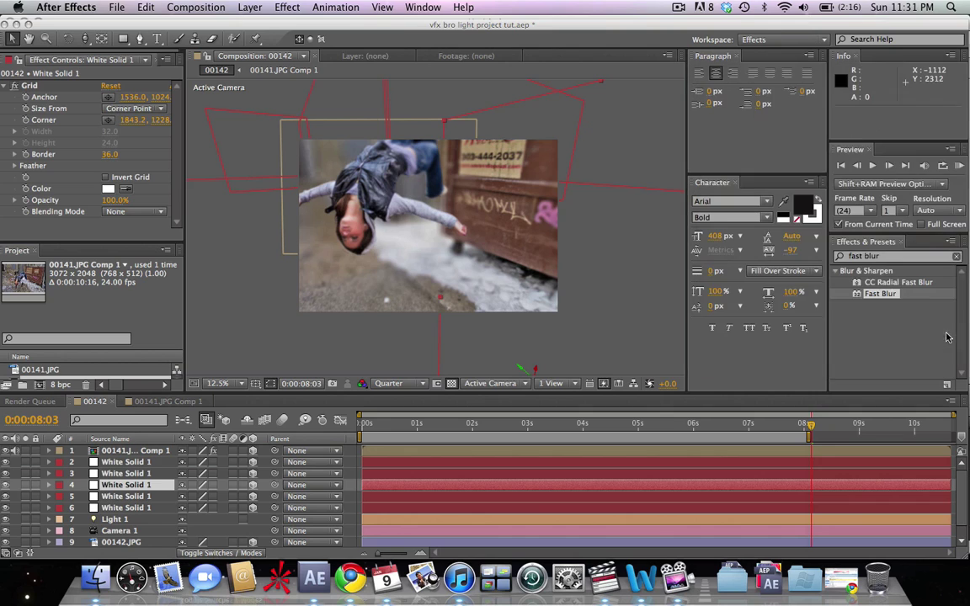
Apply Optical Flares to Yellow Solid 2 and set its blend mode to Add.
{"action": "left_click", "coordinate": [888, 259]}
{"action": "left_click", "coordinate": [888, 256]}
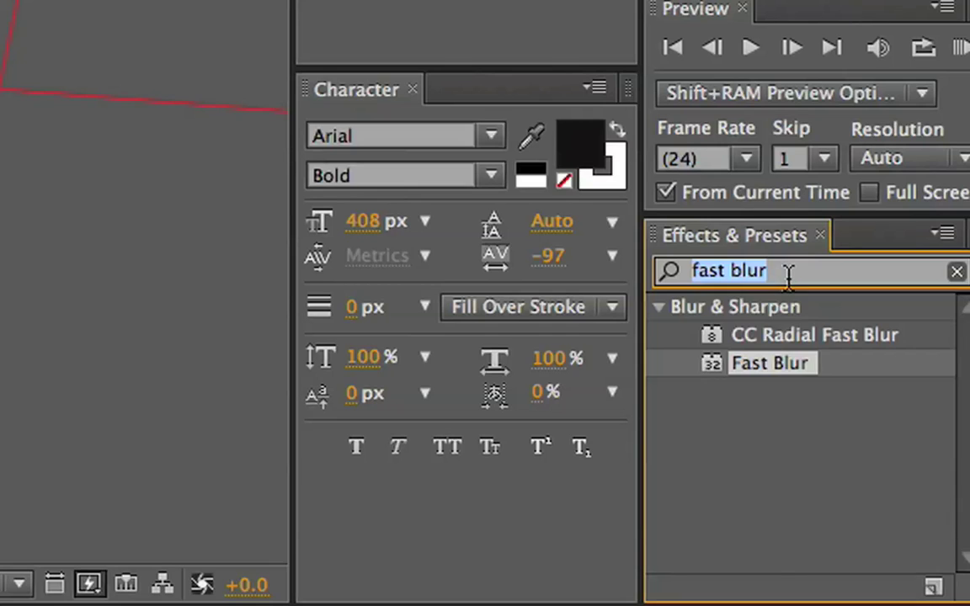
{"action": "type", "text": "optic"}
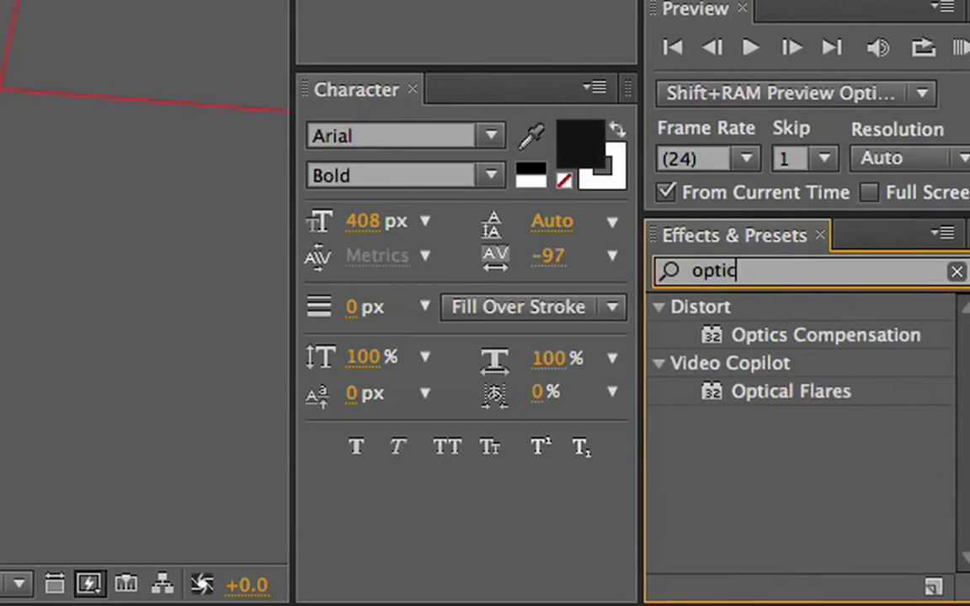
{"action": "left_click", "coordinate": [831, 395]}
{"action": "left_click_drag", "start_coordinate": [373, 262], "coordinate": [373, 262]}
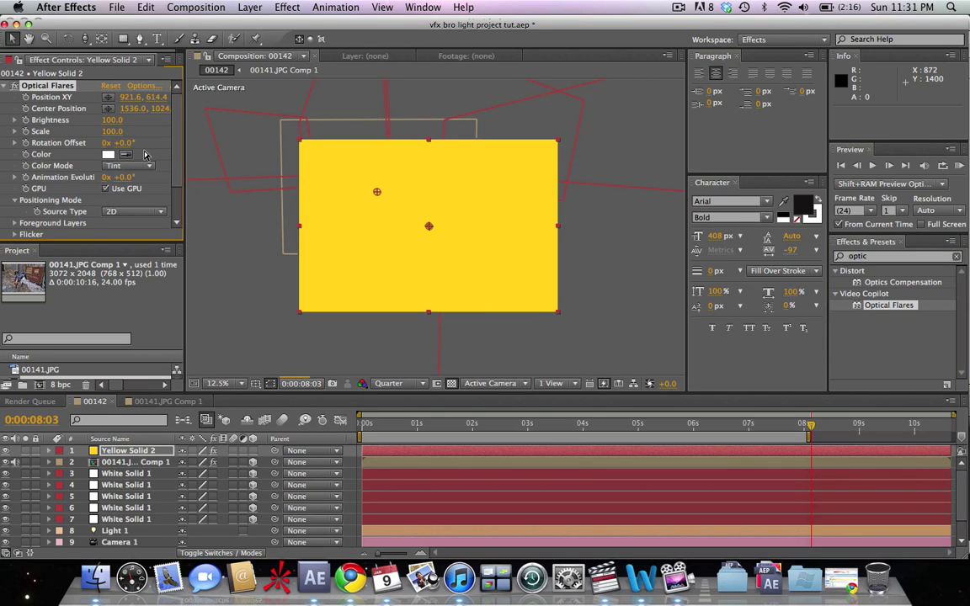
{"action": "left_click", "coordinate": [219, 552]}
{"action": "left_click", "coordinate": [198, 452]}
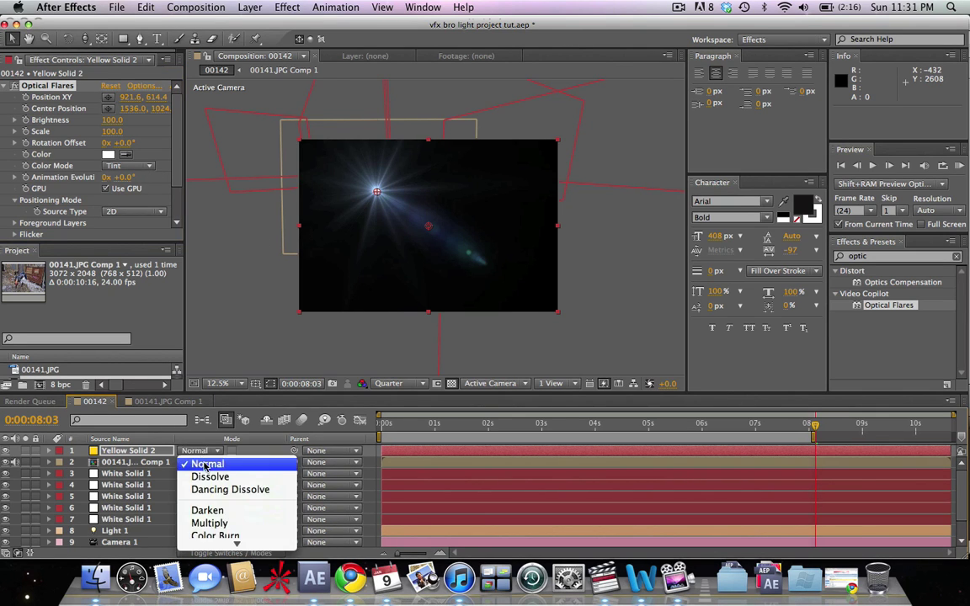
{"action": "left_click", "coordinate": [389, 445]}
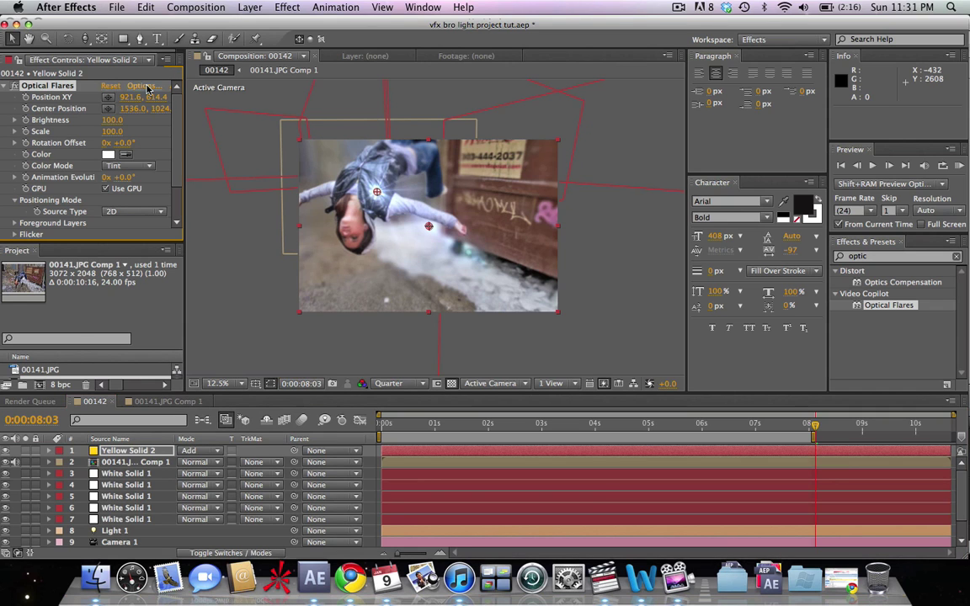
In Optical Flares Options, load the Sun Digital preset from the Light folder.
{"action": "left_click", "coordinate": [147, 88]}
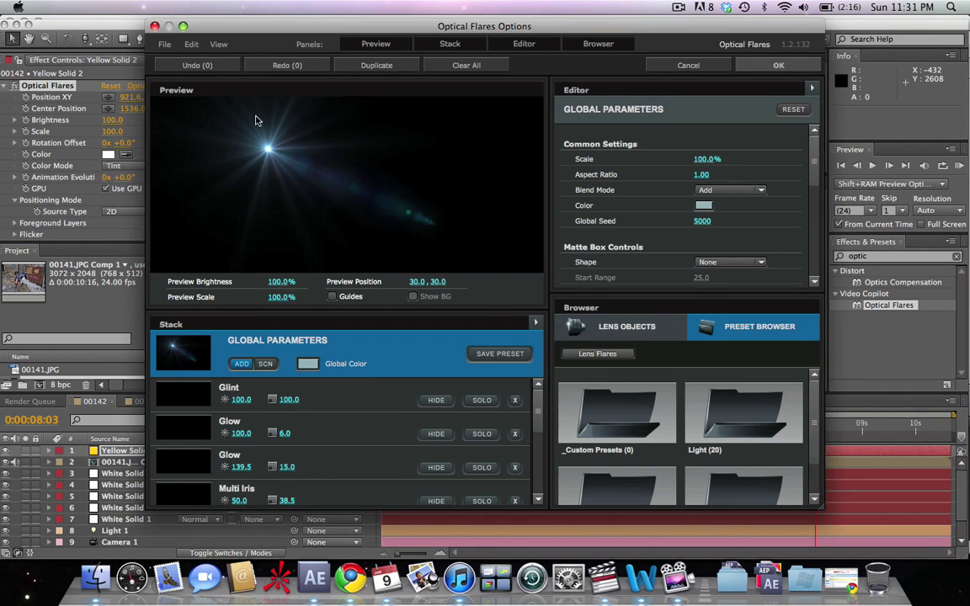
{"action": "double_click", "coordinate": [697, 401]}
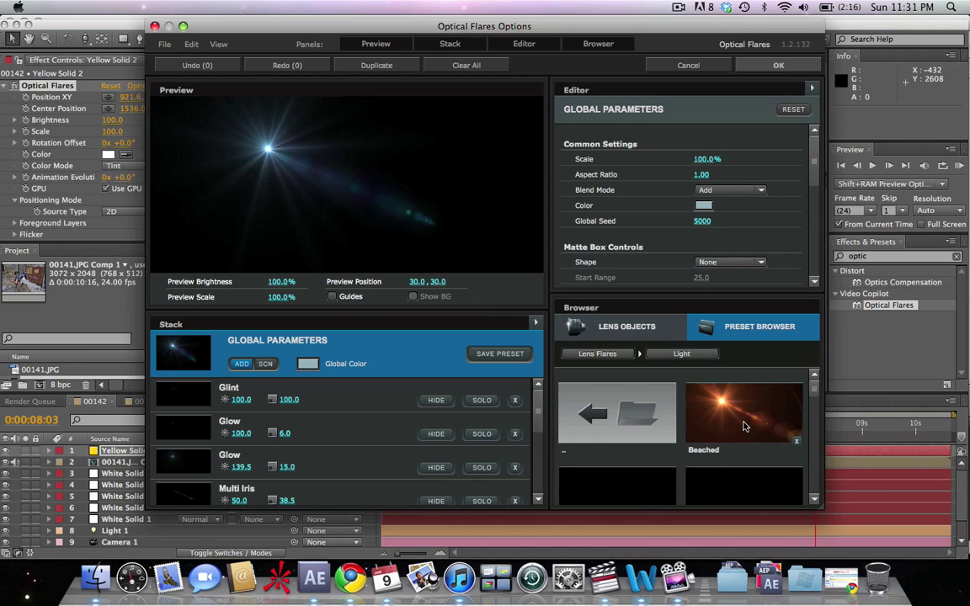
{"action": "scroll", "coordinate": [738, 397], "scroll_direction": "down", "scroll_amount": 10}
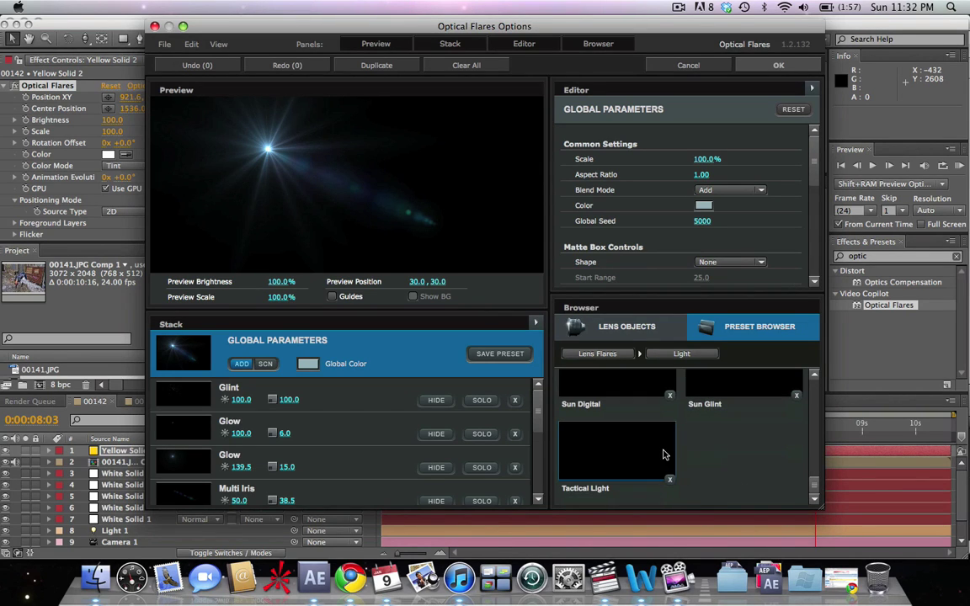
{"action": "left_click", "coordinate": [621, 392]}
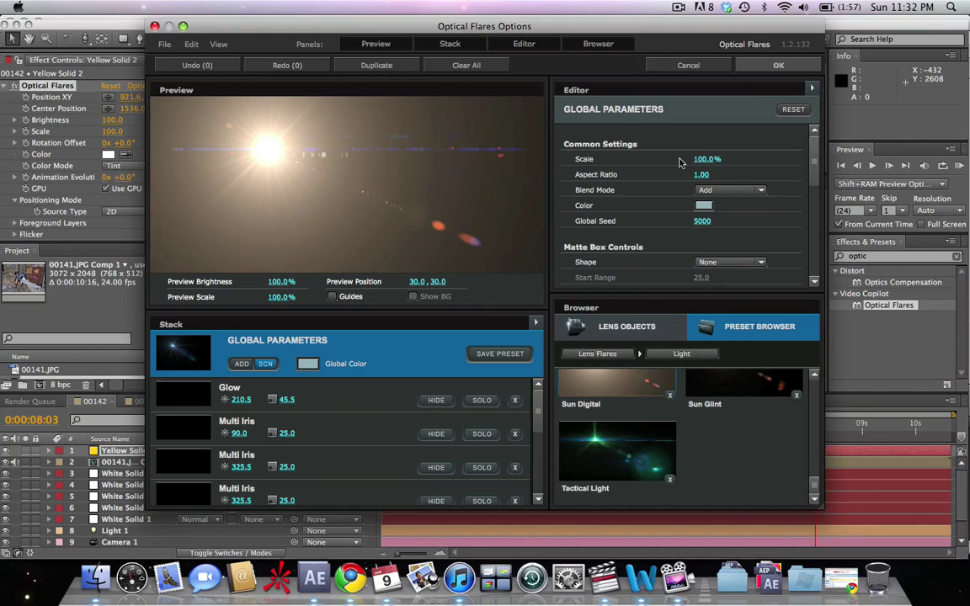
{"action": "left_click", "coordinate": [778, 65]}
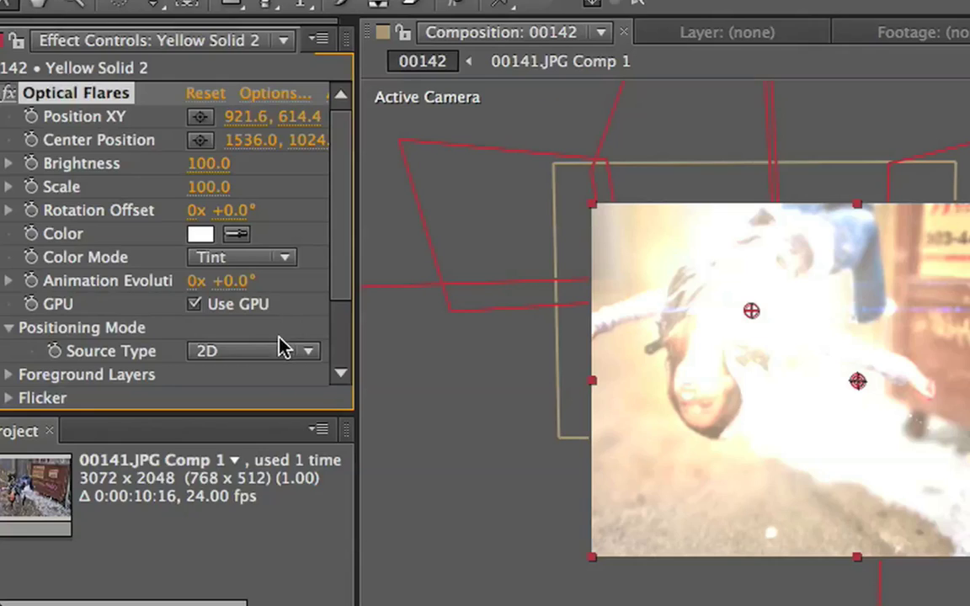
Switch the flare Source Type to 3D with Position Z at 100.
{"action": "left_click", "coordinate": [147, 211]}
{"action": "left_click", "coordinate": [281, 404]}
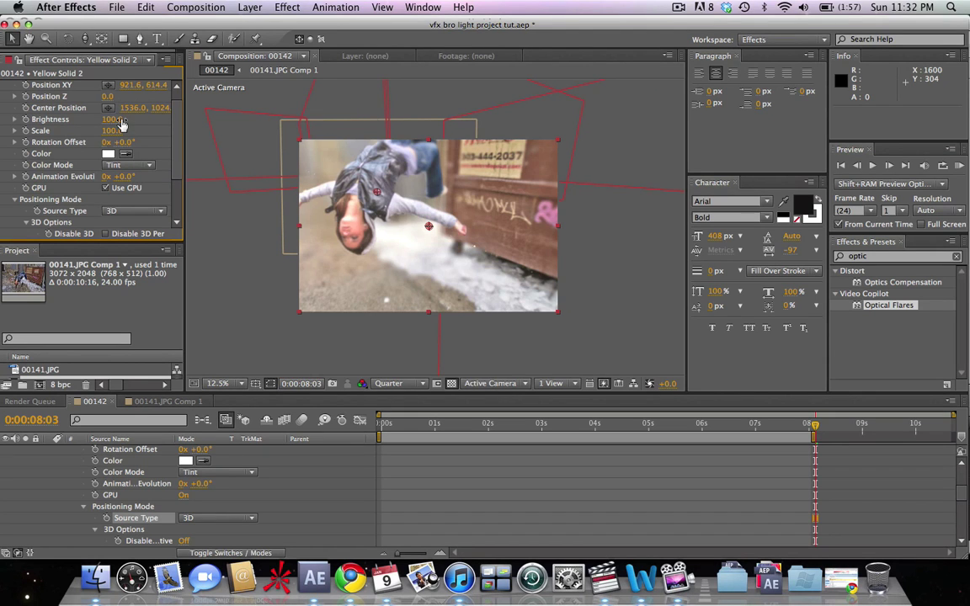
{"action": "left_click", "coordinate": [109, 96]}
{"action": "type", "text": "100"}
{"action": "key", "text": "Return"}
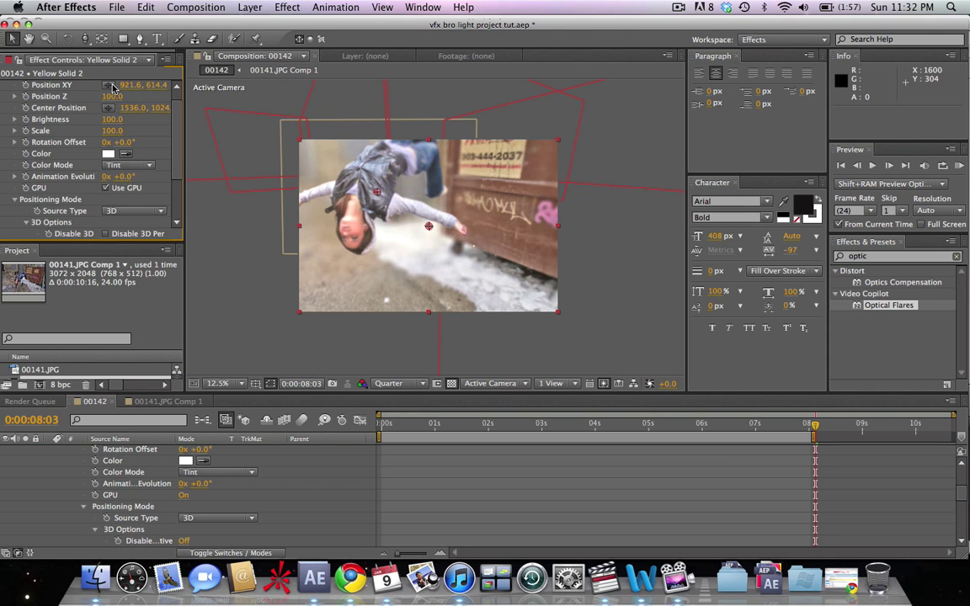
Place the flare source on the shot and shift it right toward the dumpster.
{"action": "left_click", "coordinate": [112, 87]}
{"action": "left_click", "coordinate": [454, 232]}
{"action": "left_click", "coordinate": [390, 426]}
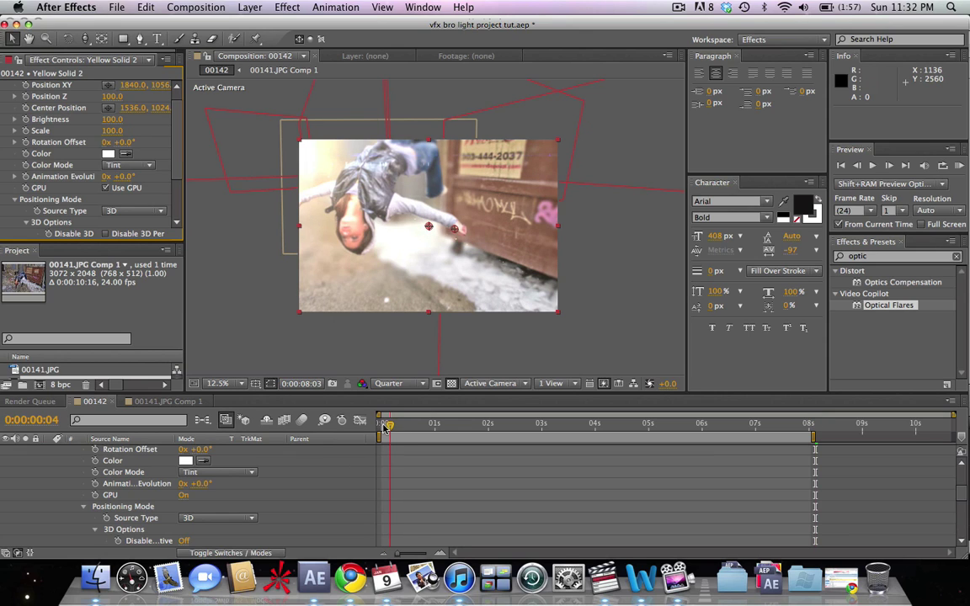
{"action": "left_click", "coordinate": [378, 425]}
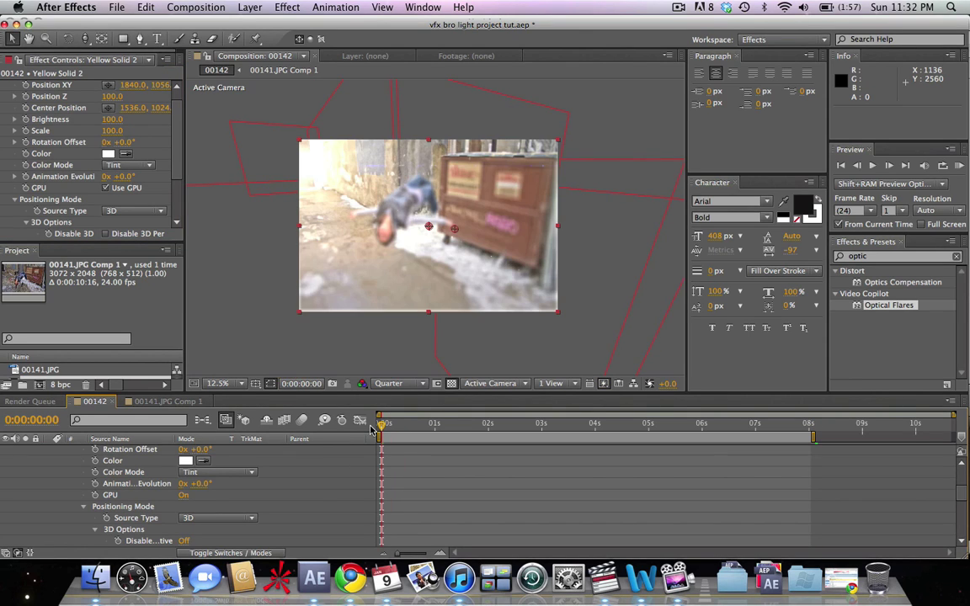
{"action": "left_click_drag", "start_coordinate": [458, 233], "coordinate": [484, 236]}
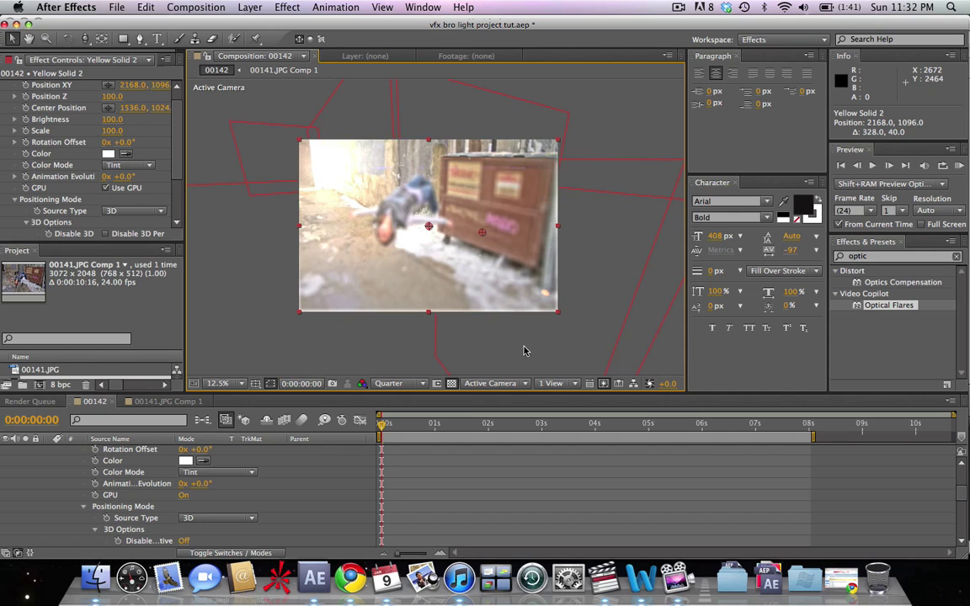
{"action": "scroll", "coordinate": [477, 464], "scroll_direction": "up", "scroll_amount": 5}
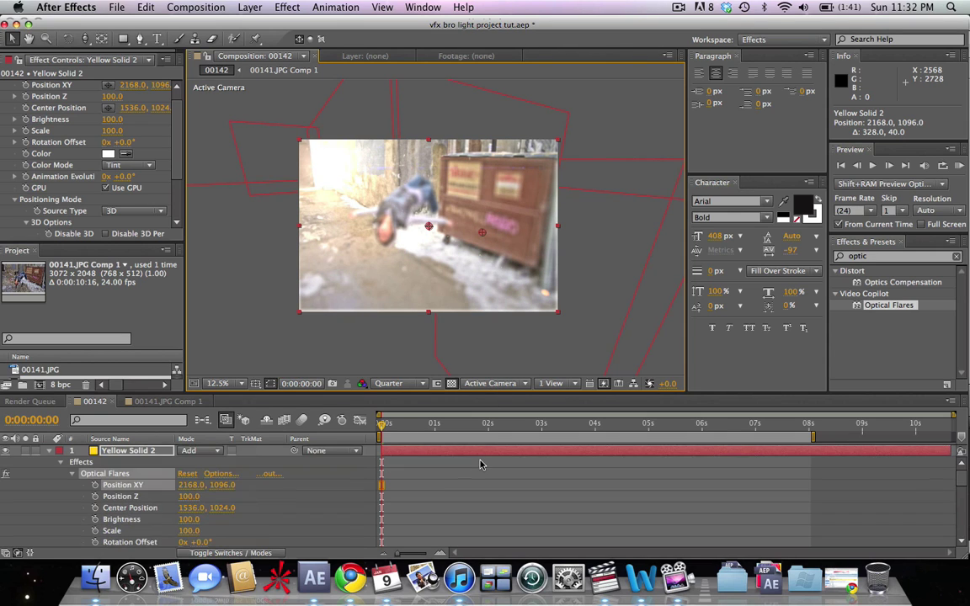
{"action": "left_click", "coordinate": [48, 451]}
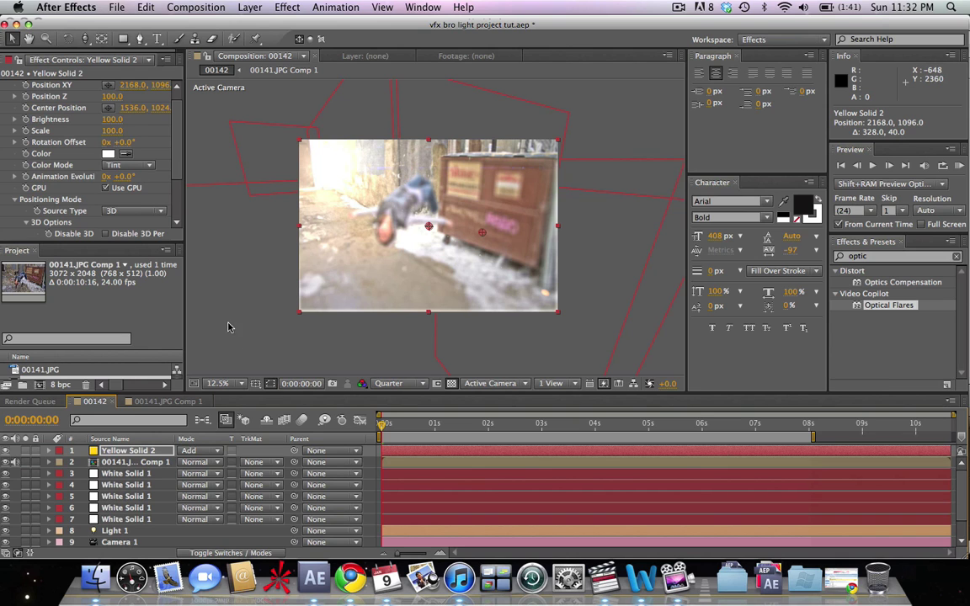
Add an adjustment layer above White Solid 1 and apply the Curves effect to it.
{"action": "key", "text": "7"}
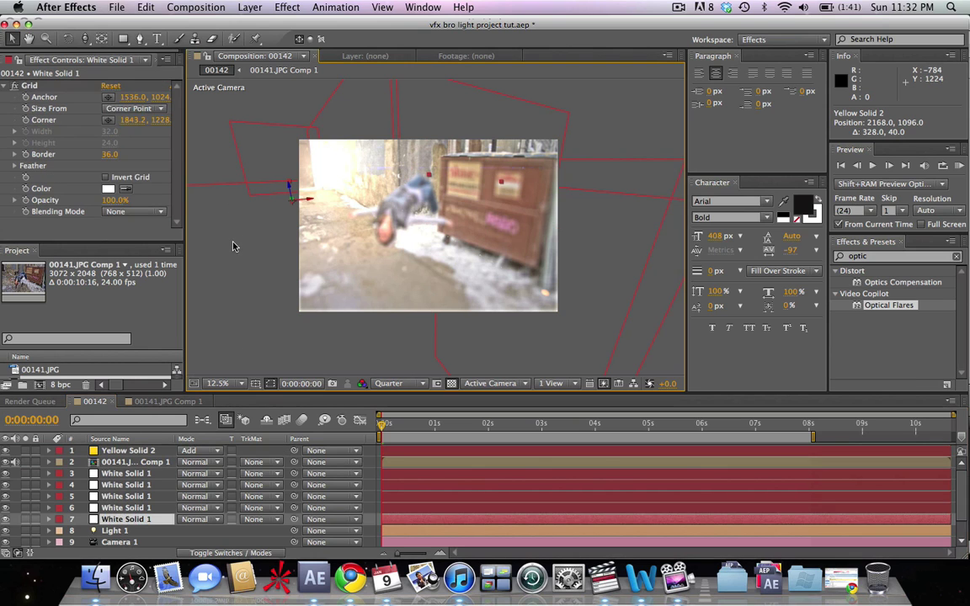
{"action": "left_click", "coordinate": [249, 8]}
{"action": "mouse_move", "coordinate": [255, 22]}
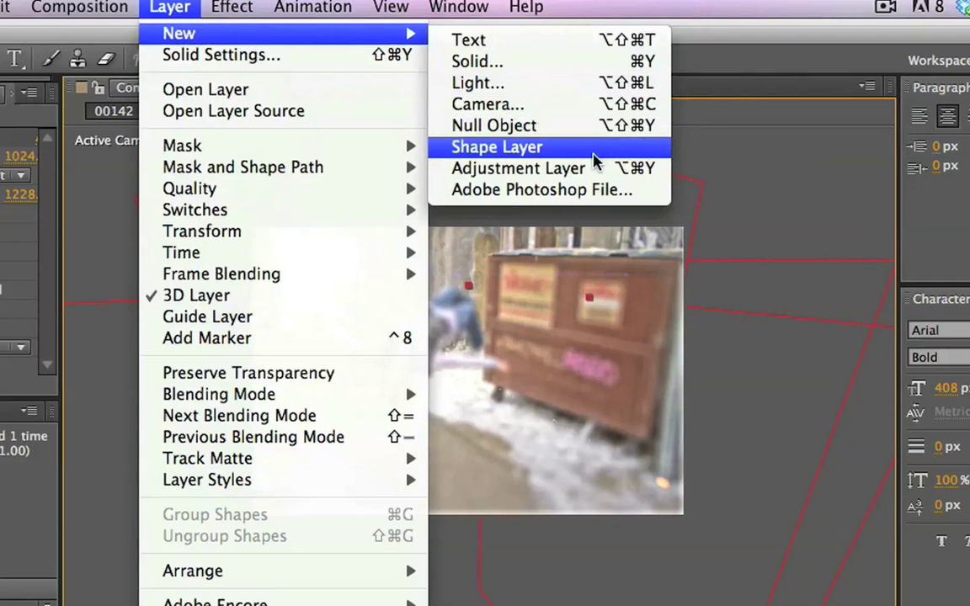
{"action": "left_click", "coordinate": [595, 168]}
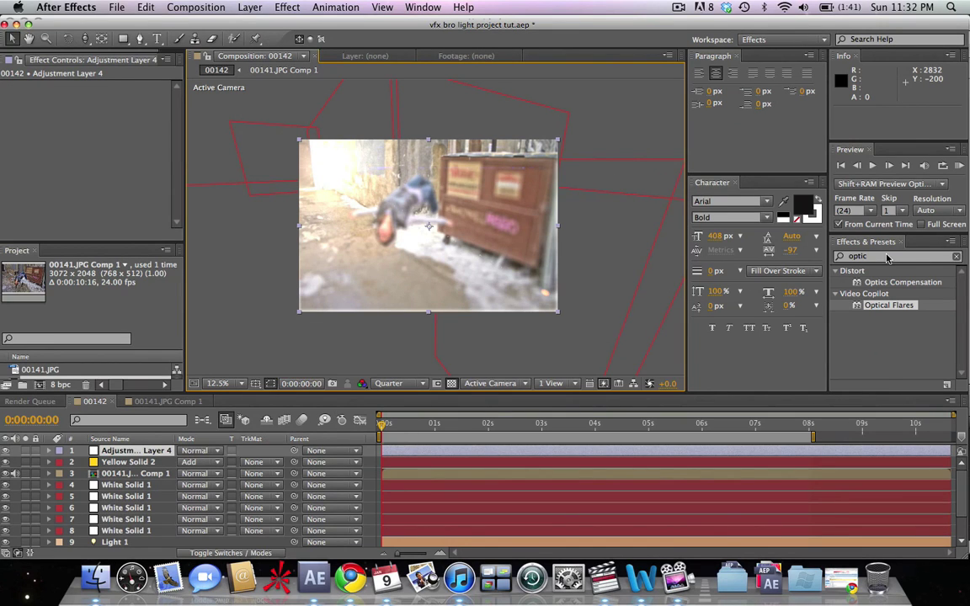
{"action": "left_click", "coordinate": [886, 257]}
{"action": "type", "text": "curves"}
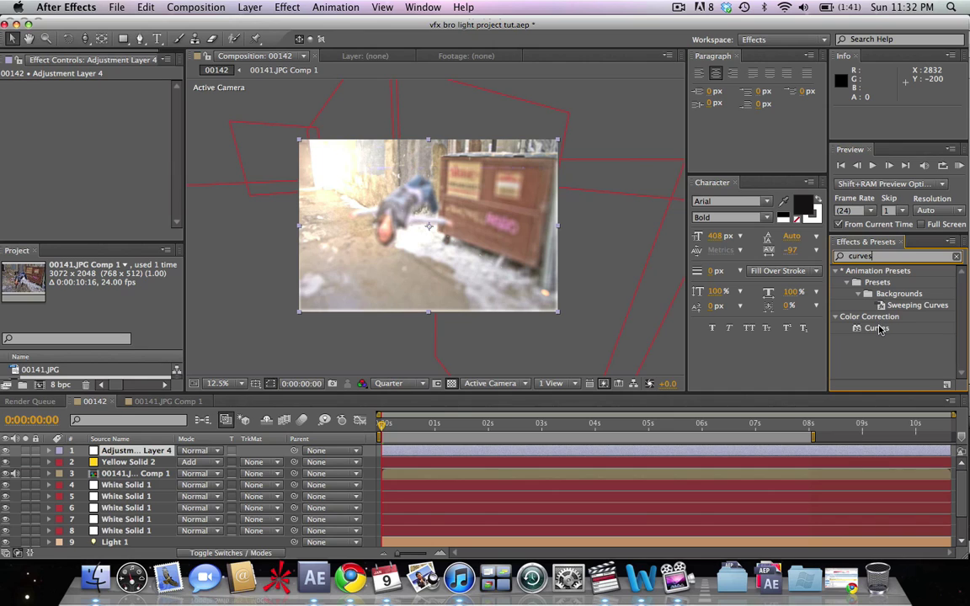
{"action": "left_click_drag", "start_coordinate": [878, 329], "coordinate": [522, 261]}
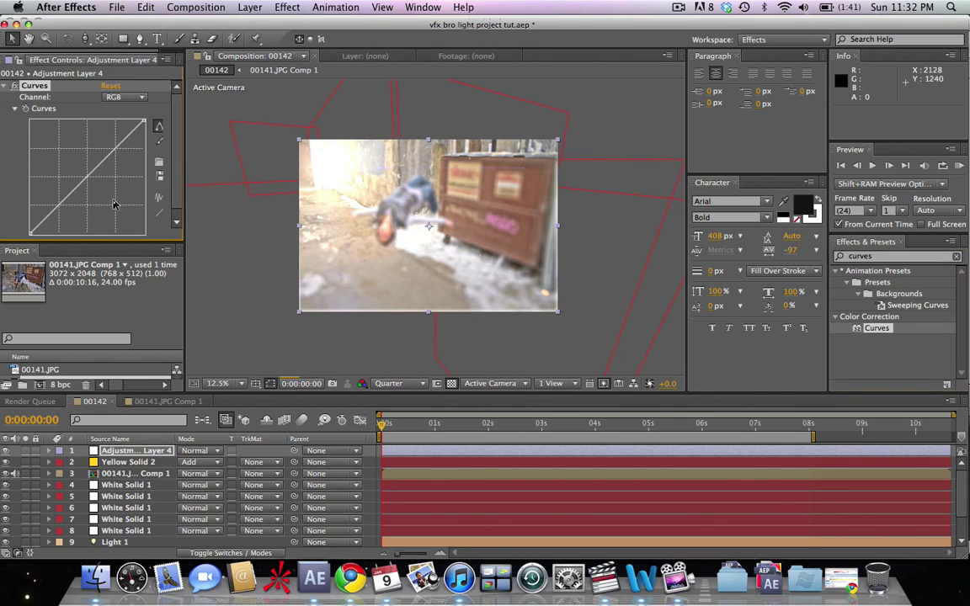
Bend the RGB curve into an S-shape, deepening the shadows for more contrast.
{"action": "left_click", "coordinate": [87, 175]}
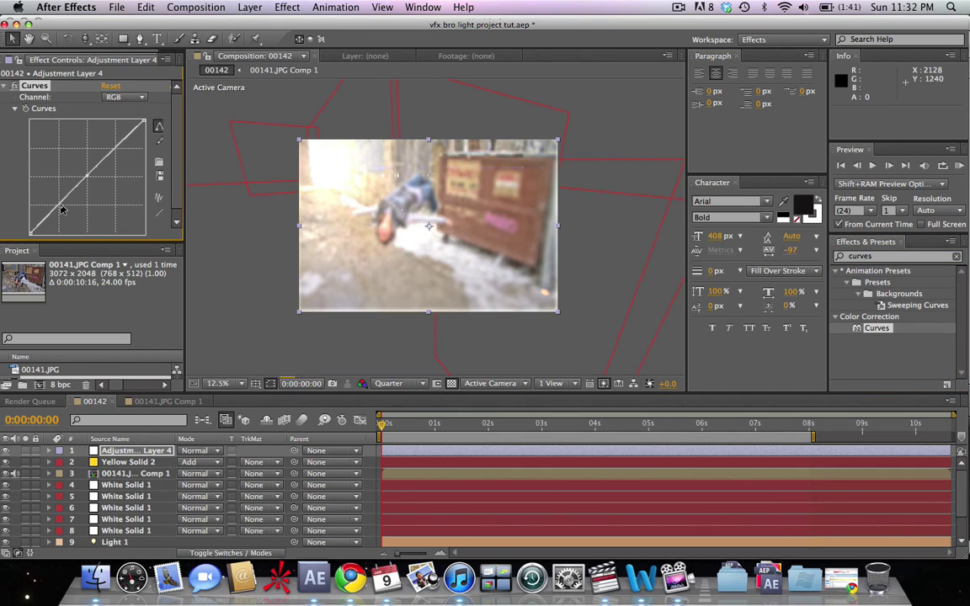
{"action": "left_click_drag", "start_coordinate": [57, 211], "coordinate": [59, 215]}
{"action": "left_click_drag", "start_coordinate": [116, 148], "coordinate": [114, 150]}
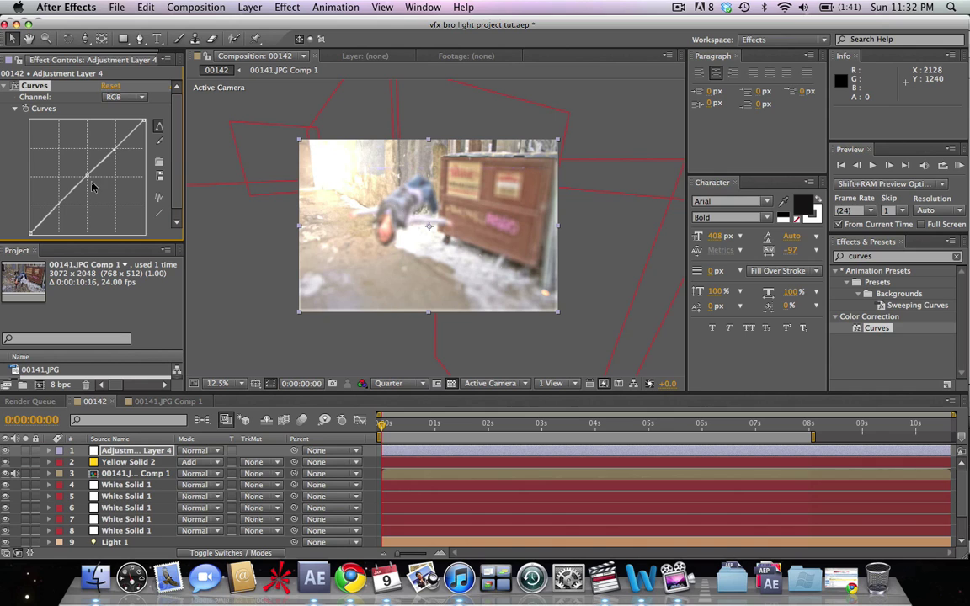
{"action": "left_click_drag", "start_coordinate": [46, 222], "coordinate": [46, 201]}
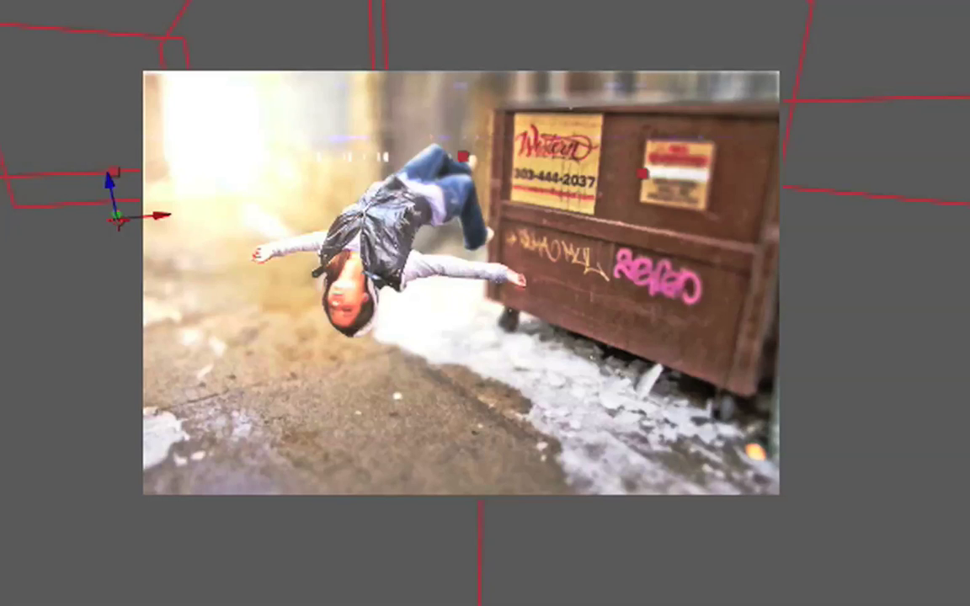